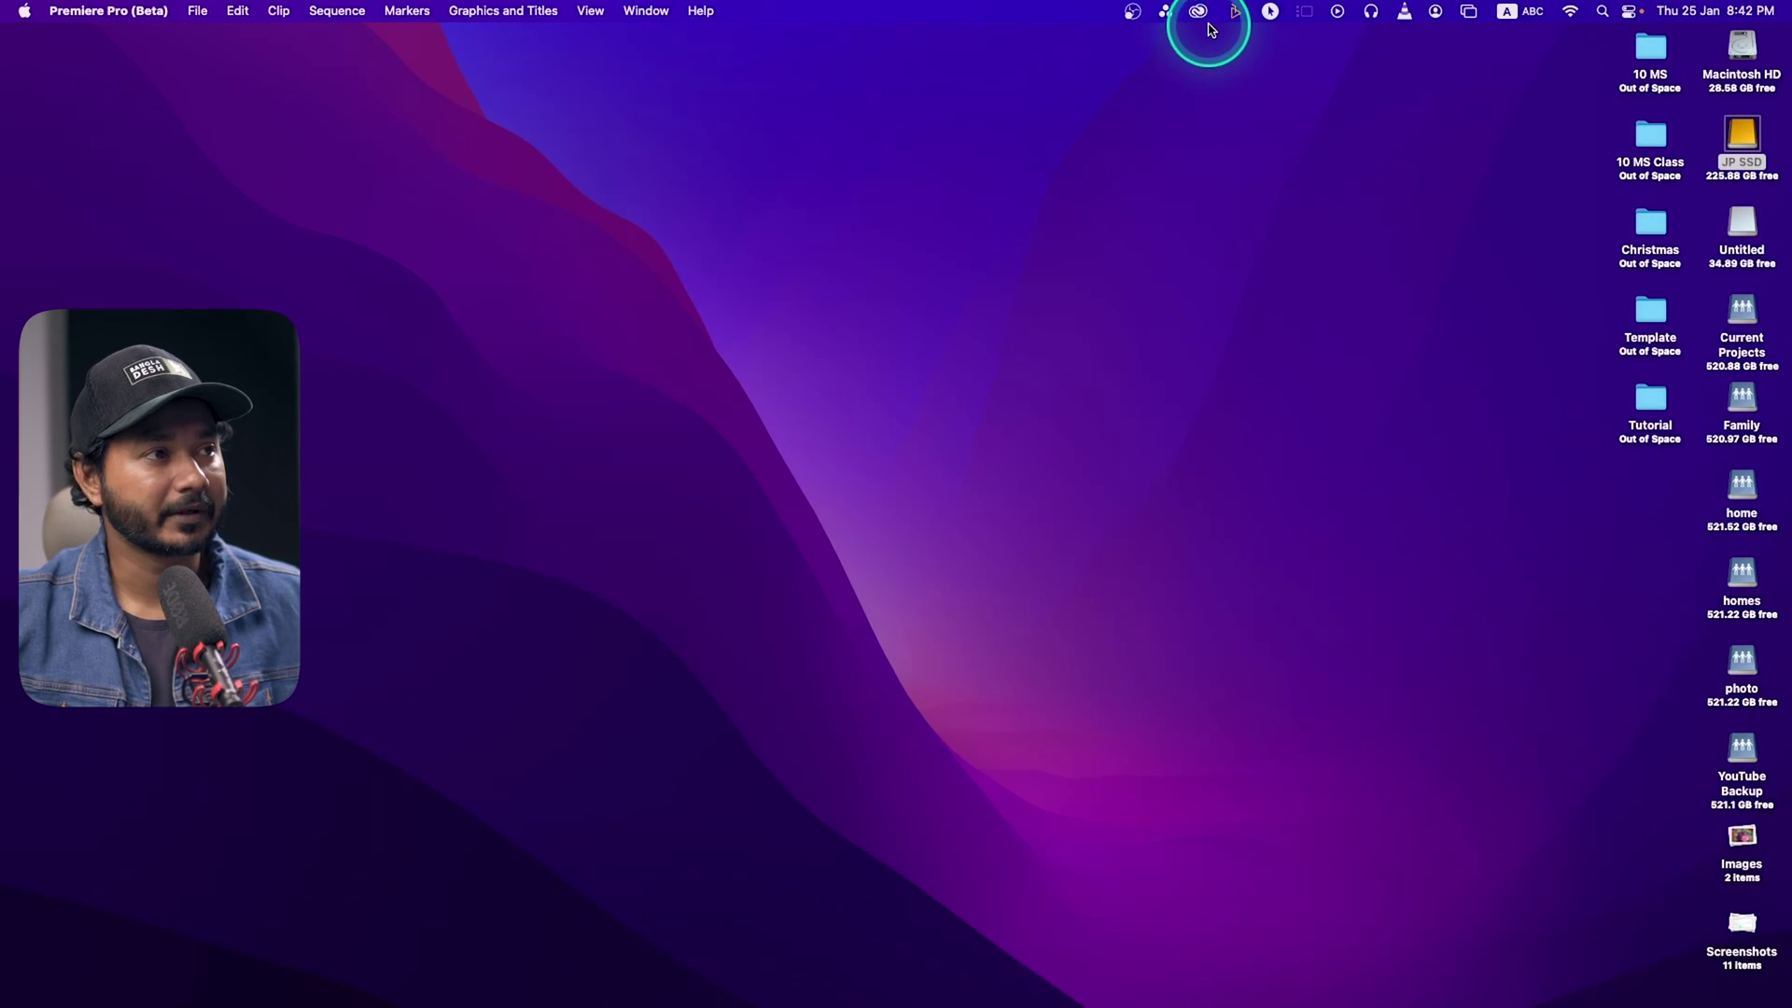
Step: Show Creative Cloud's Beta apps page listing the installed Photoshop, Premiere Pro and Media Encoder betas
left_click(1201, 14)
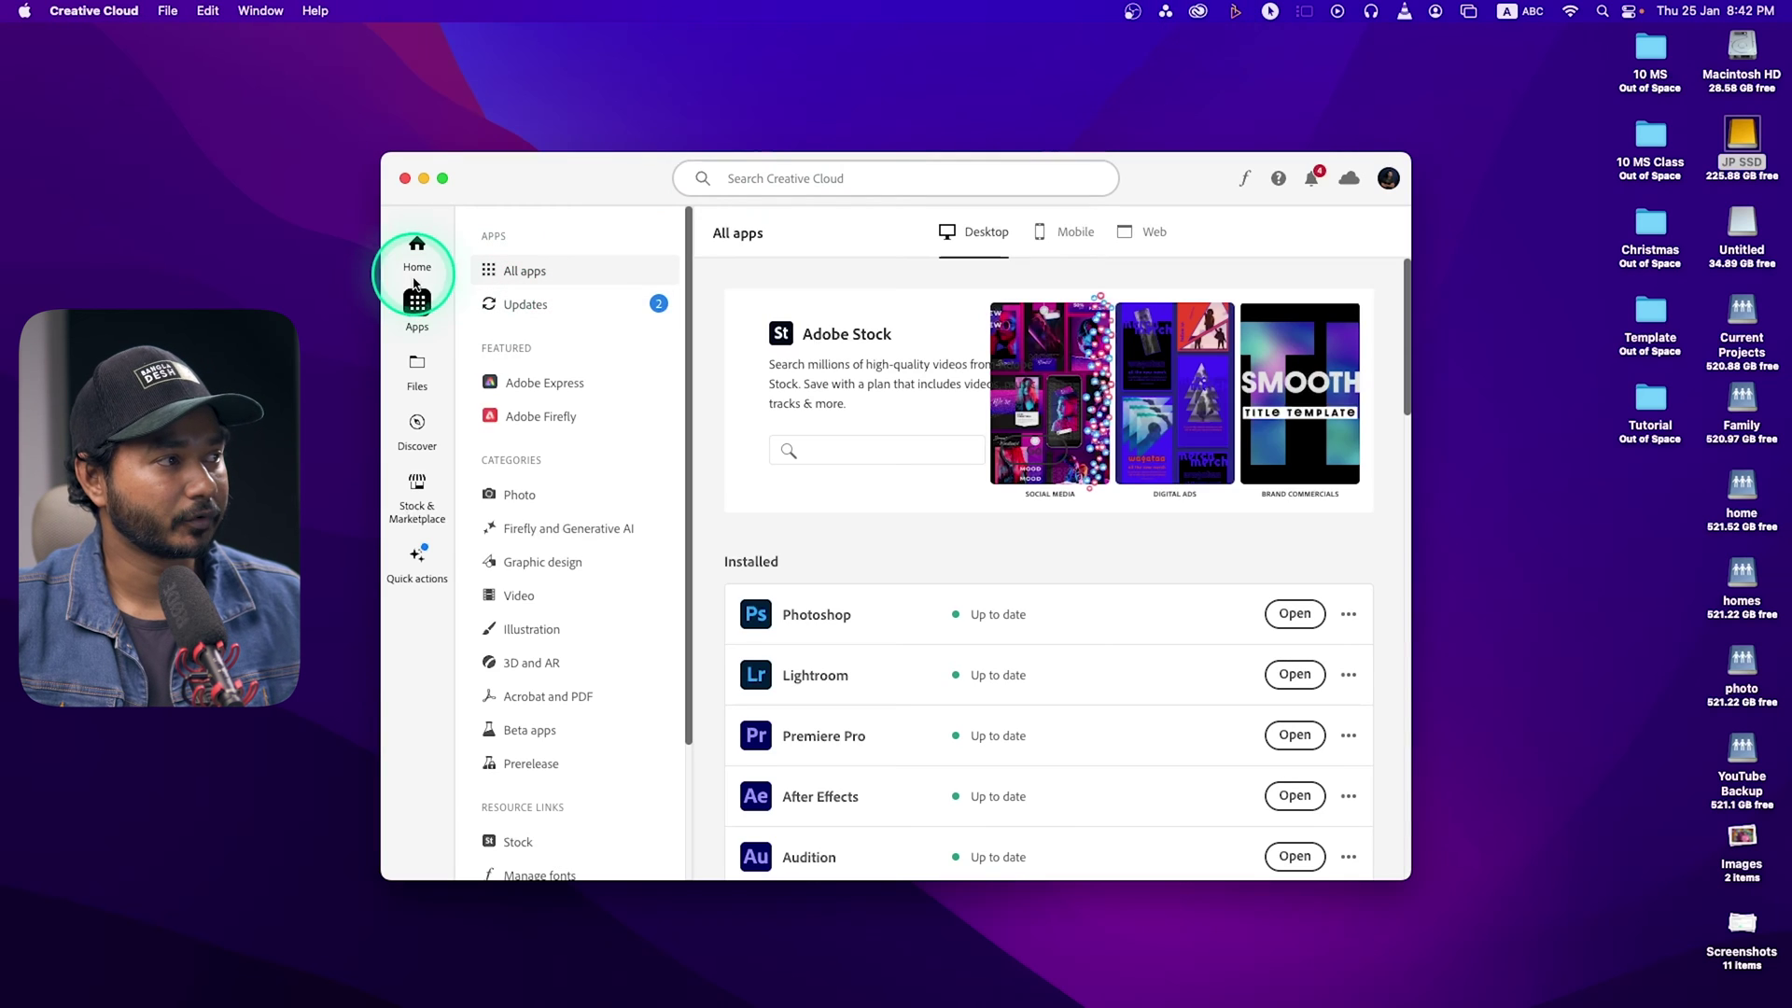
scroll(576, 361, "down", 4)
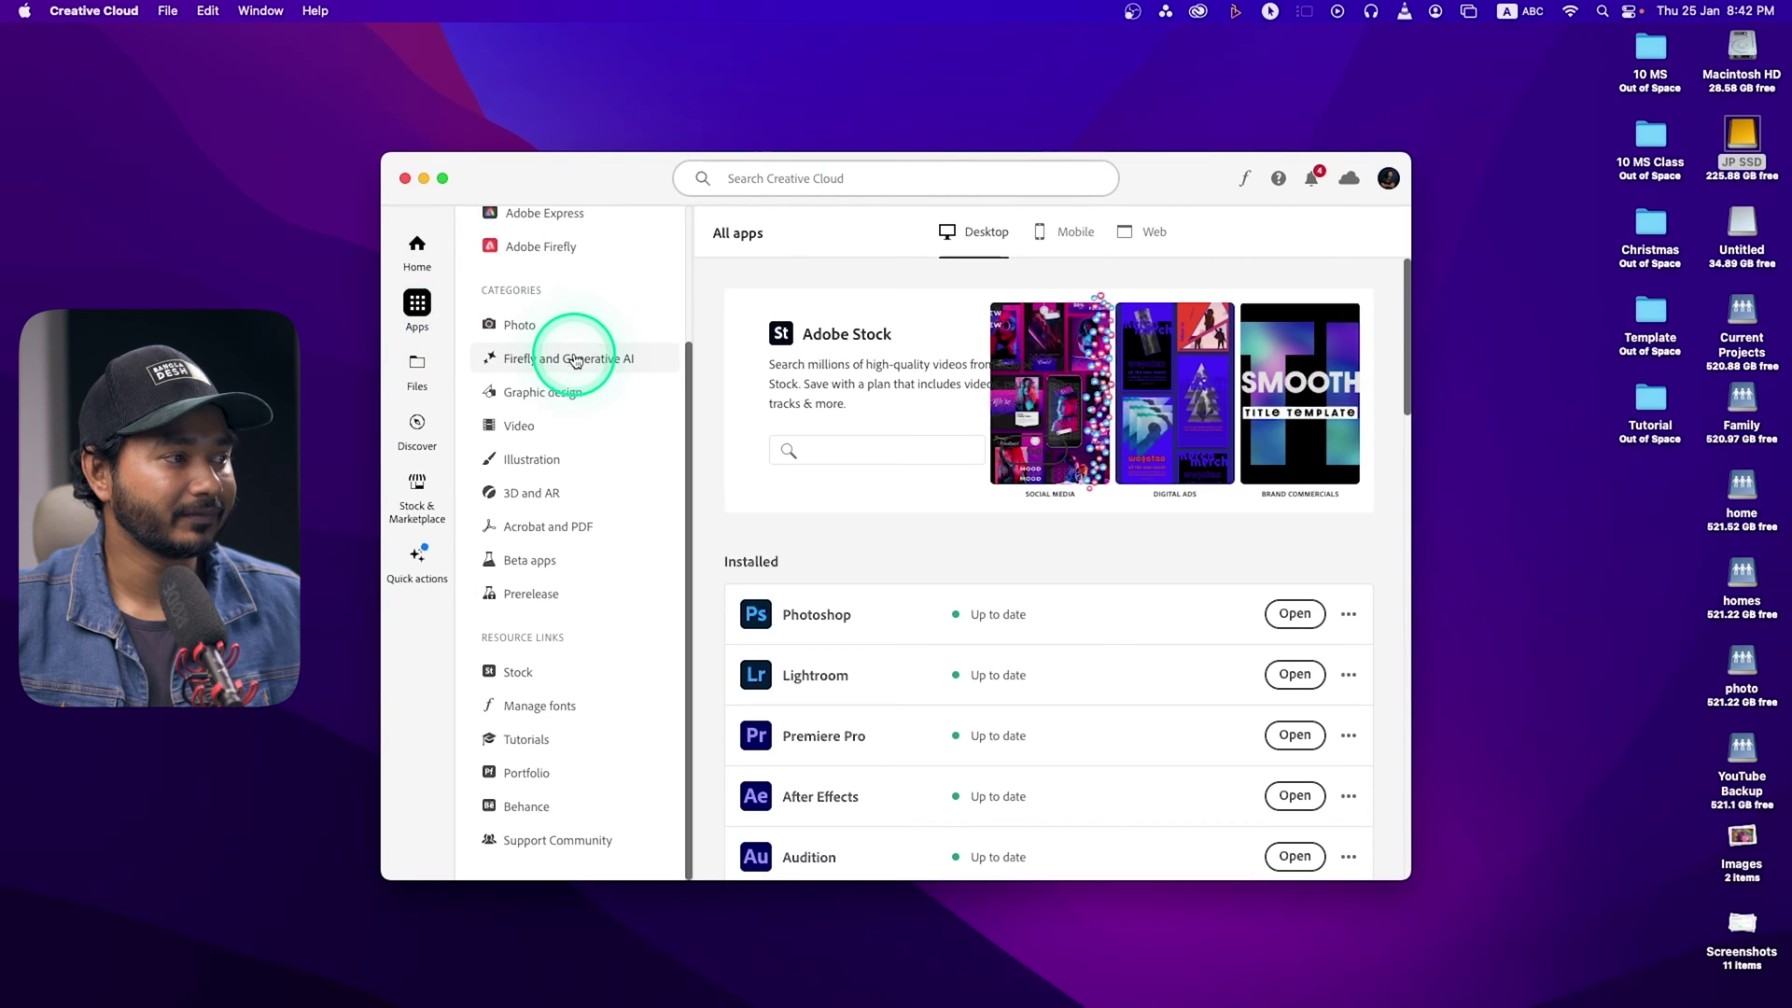
left_click(530, 560)
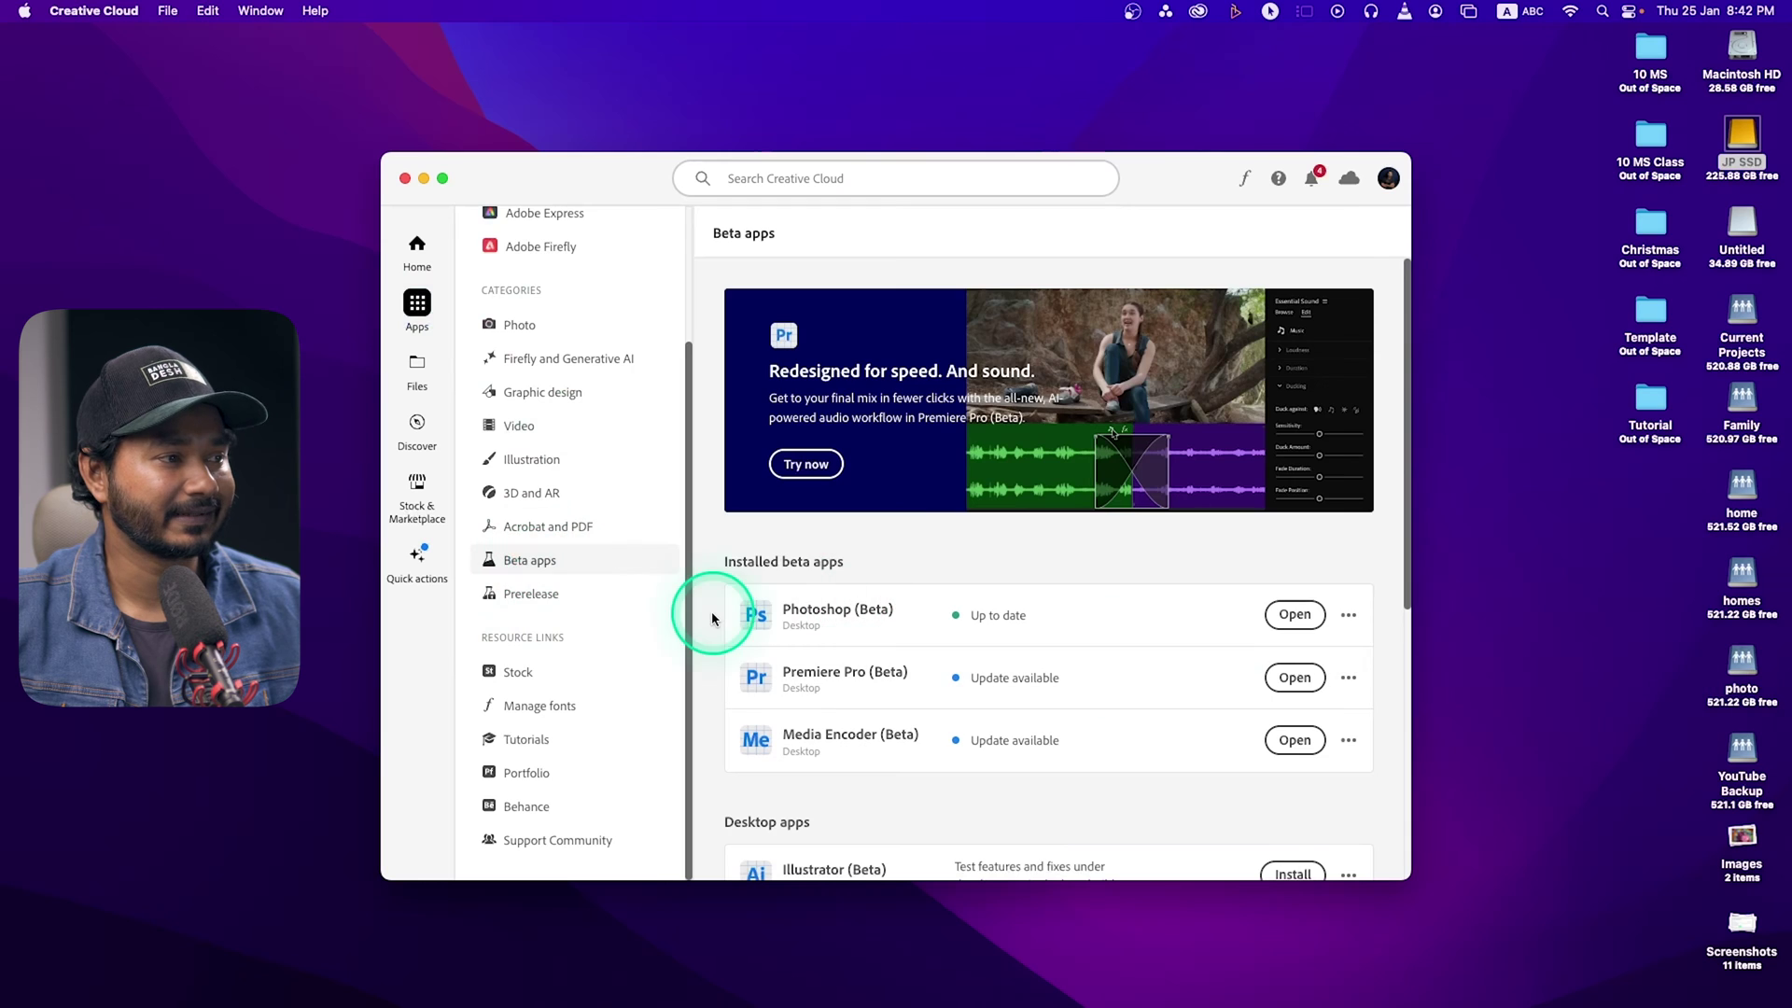
scroll(848, 631, "down", 4)
left_click(1304, 702)
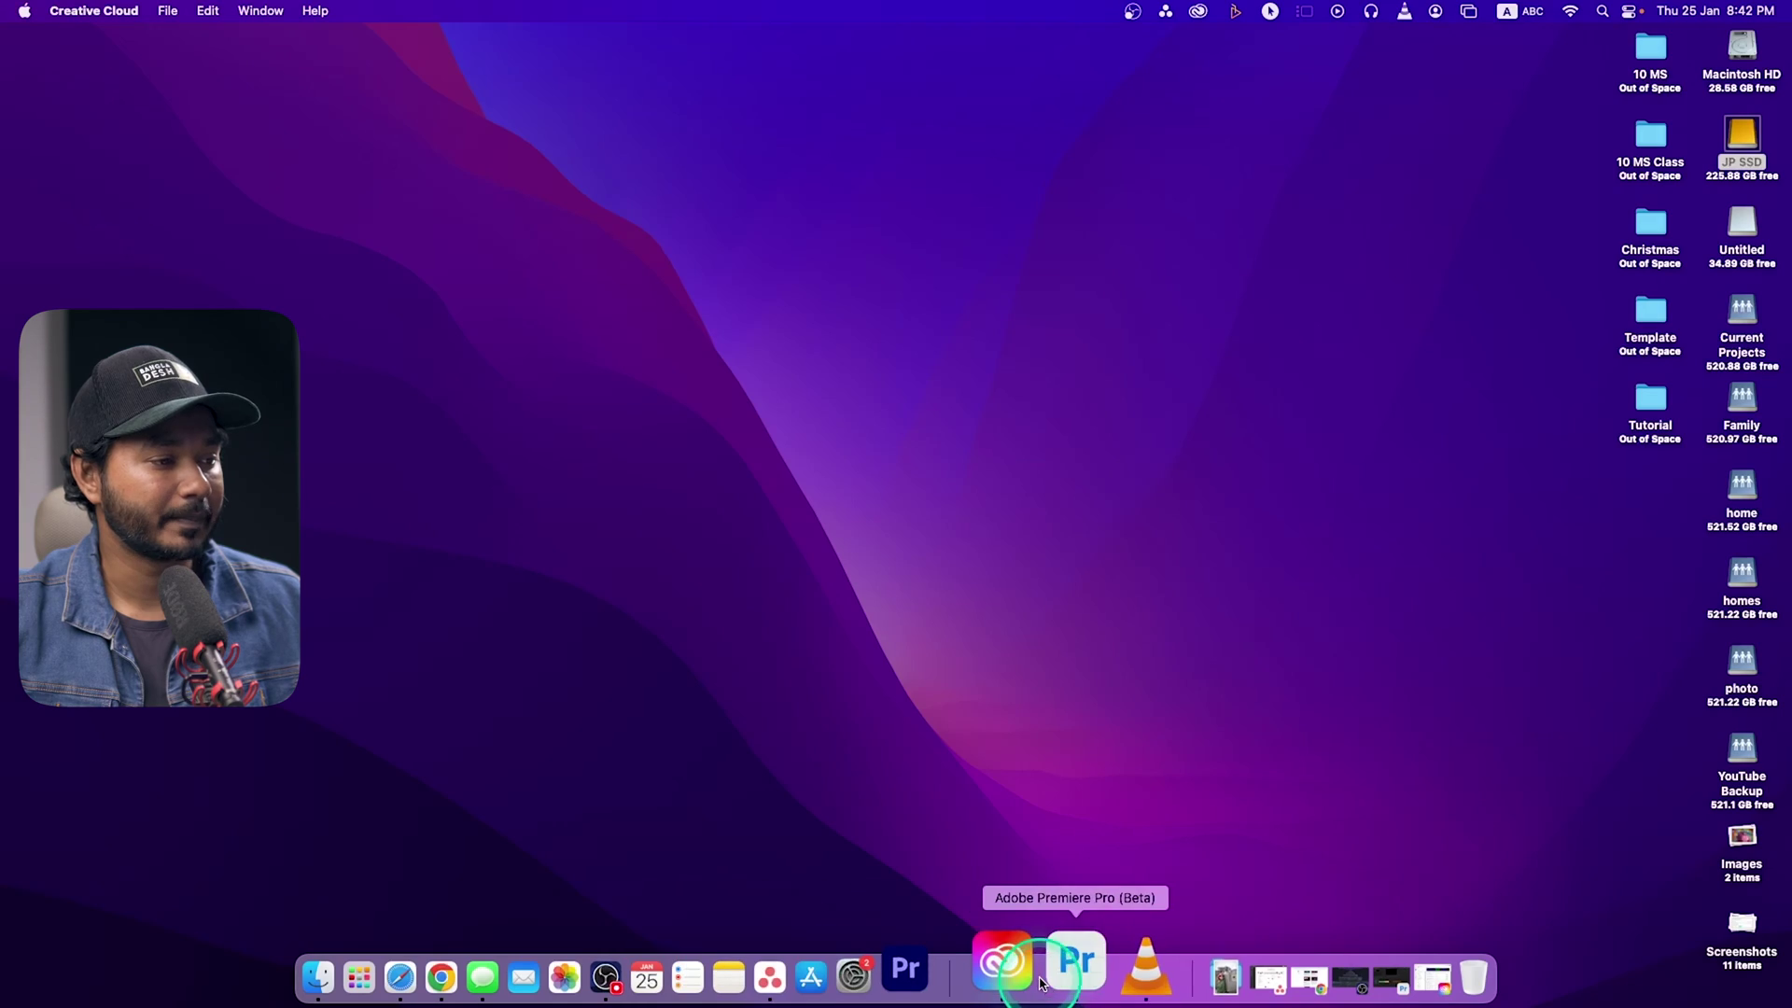
Step: Switch to Premiere Pro (Beta) and put the playhead at 00:00:09:12 in the New Features sequence
left_click(1072, 960)
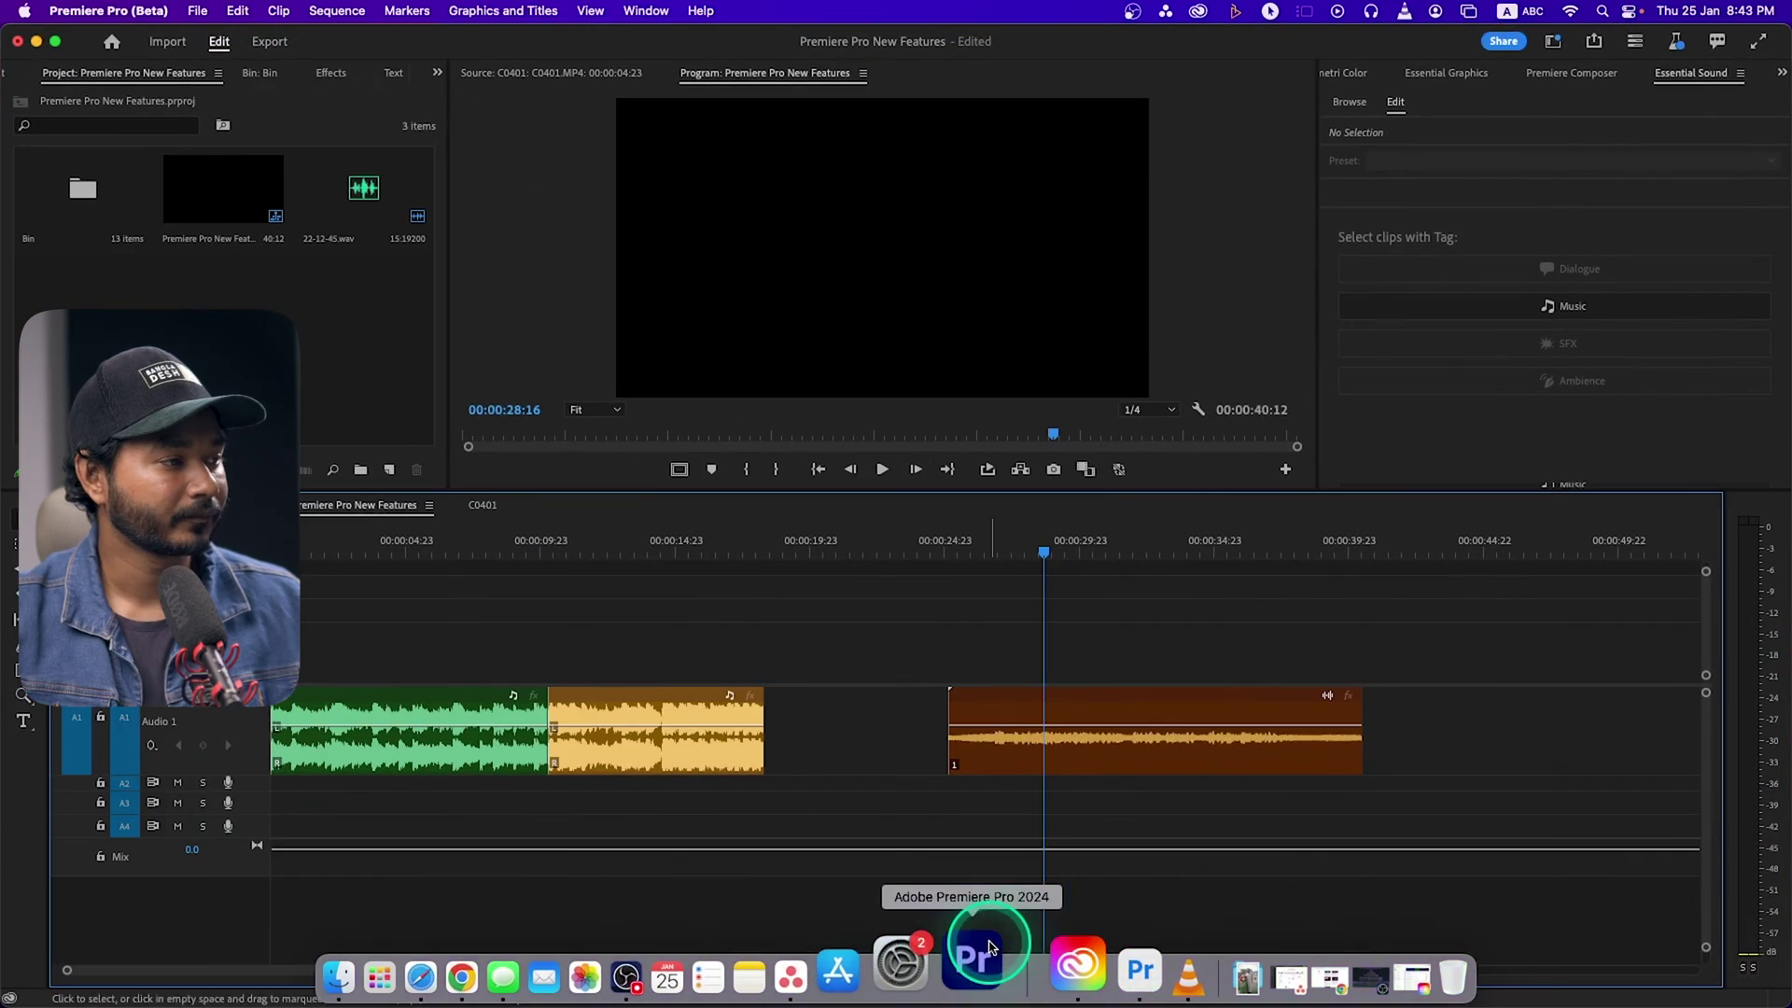
left_click(530, 551)
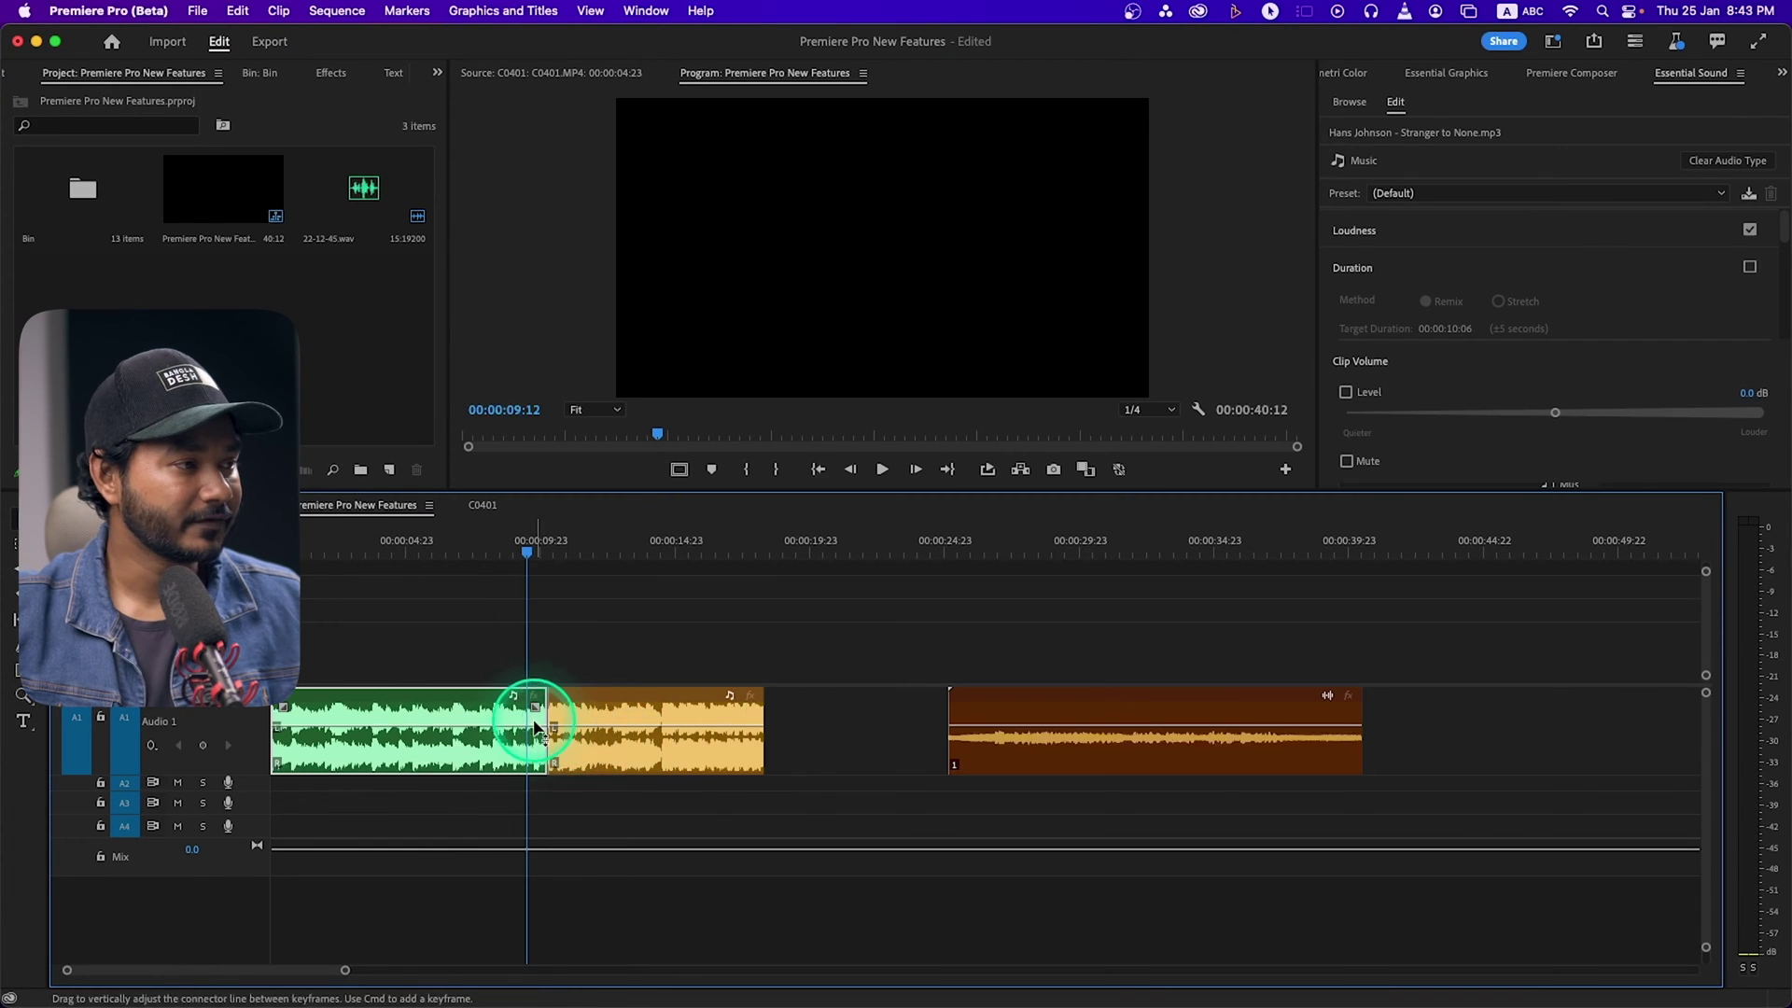
scroll(532, 723, "up", 5)
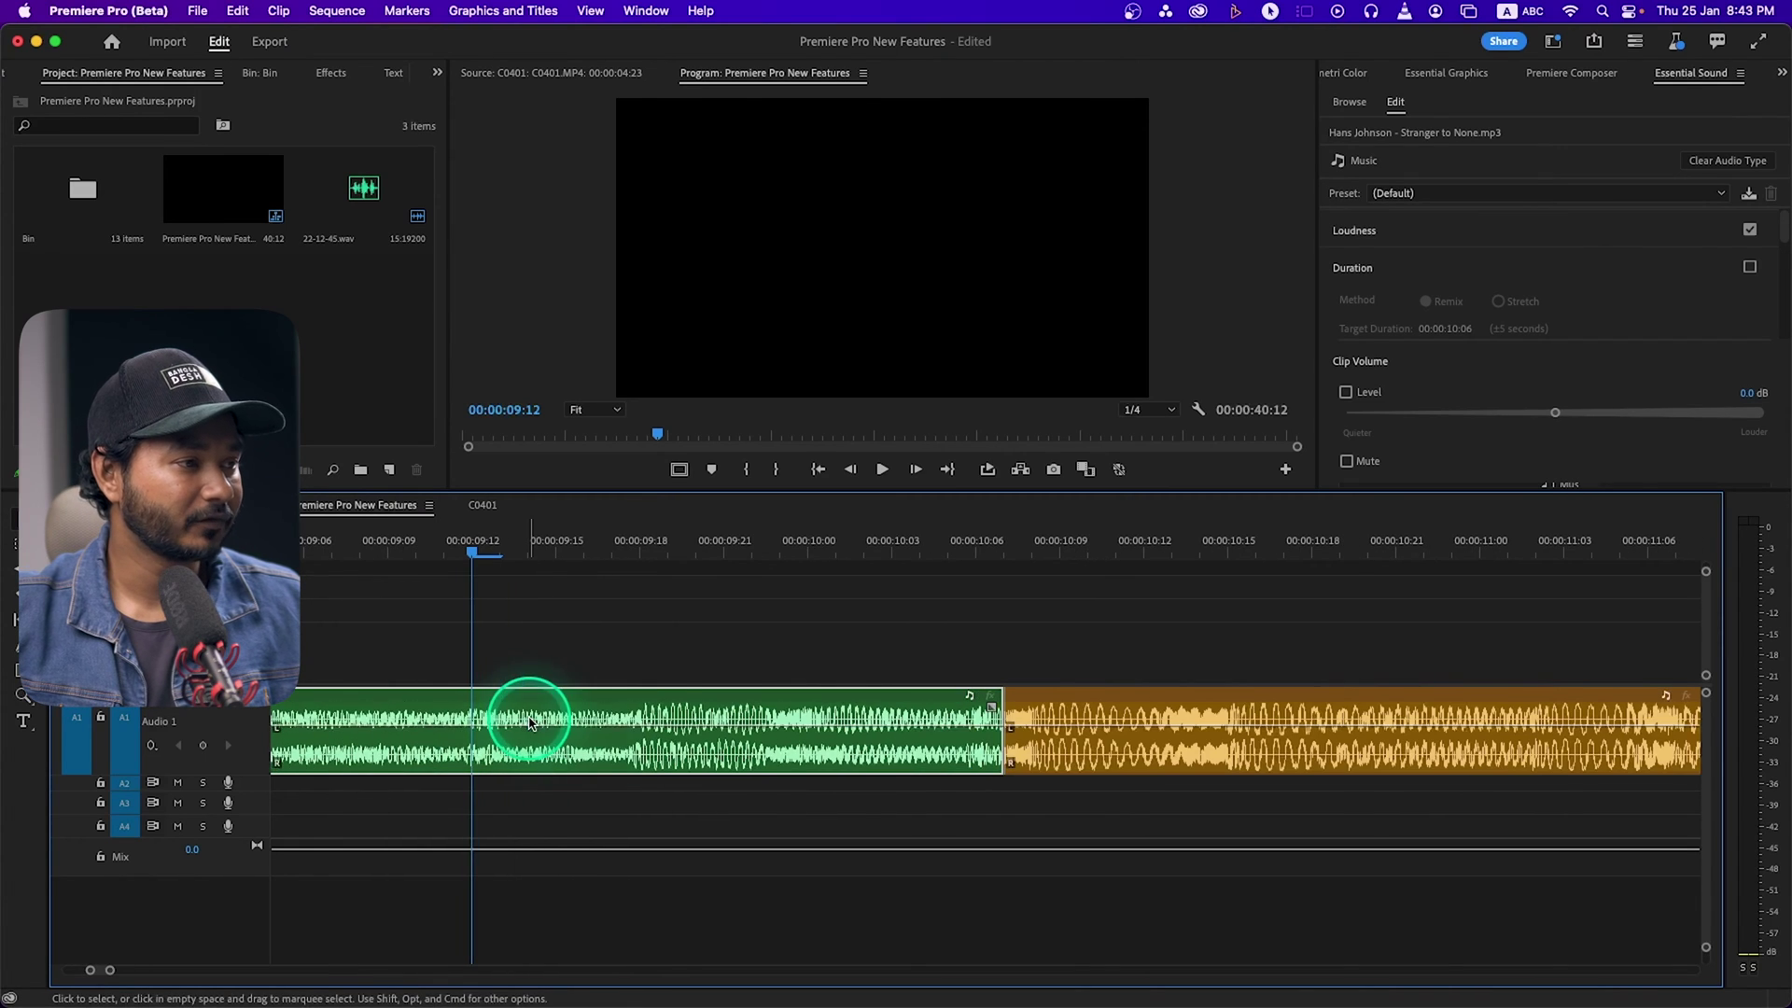
Step: Enlarge Audio 1 and add a curved fade-out at the end of the green music clip
double_click(199, 740)
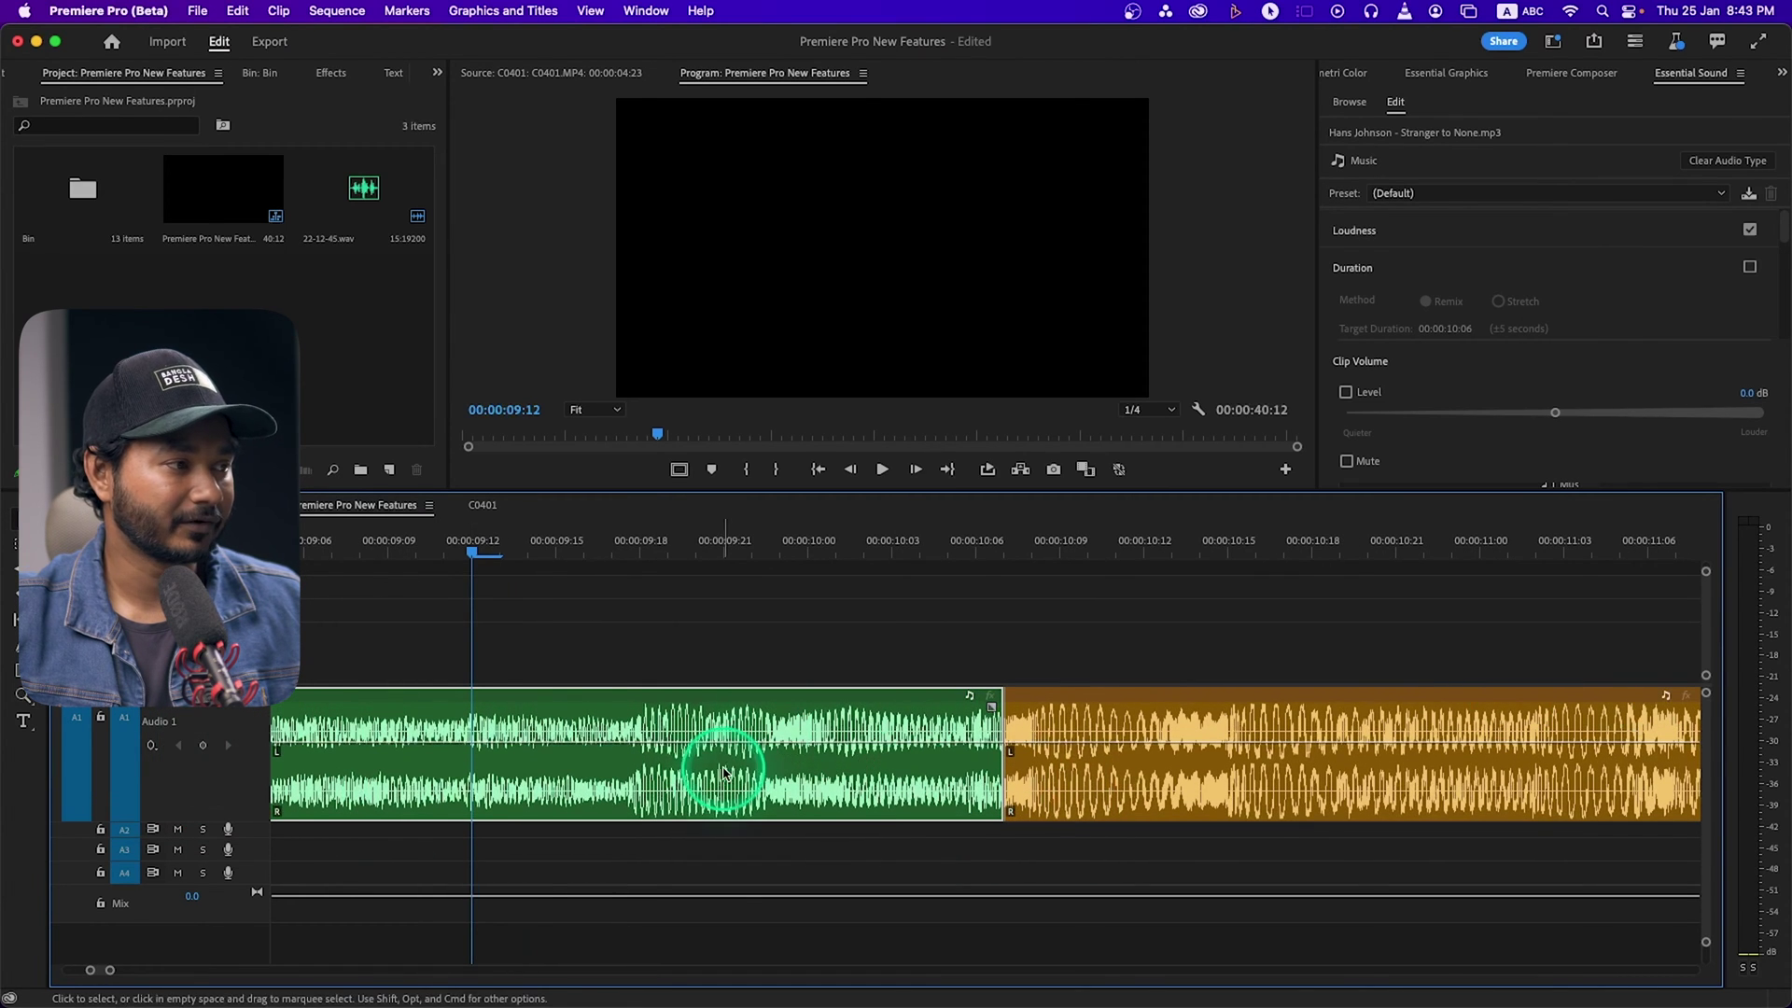
scroll(228, 772, "down", 2)
scroll(227, 771, "up", 4)
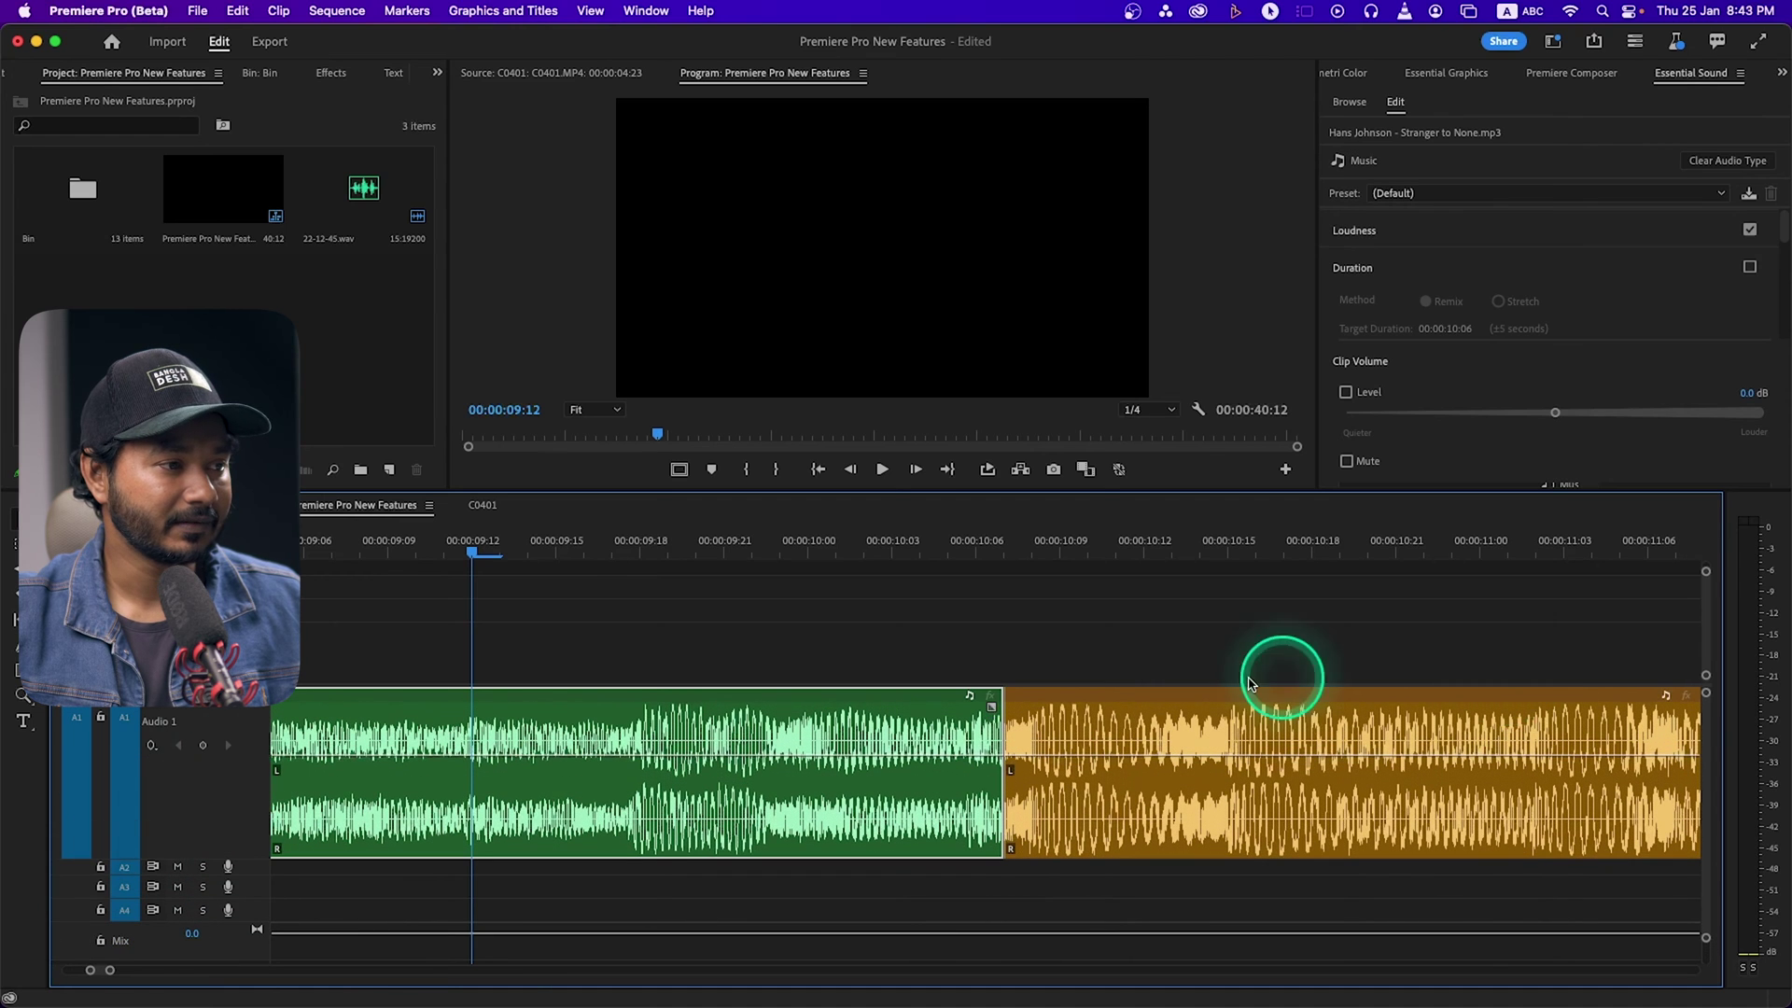
left_click(992, 714)
left_click_drag(941, 710, 730, 694)
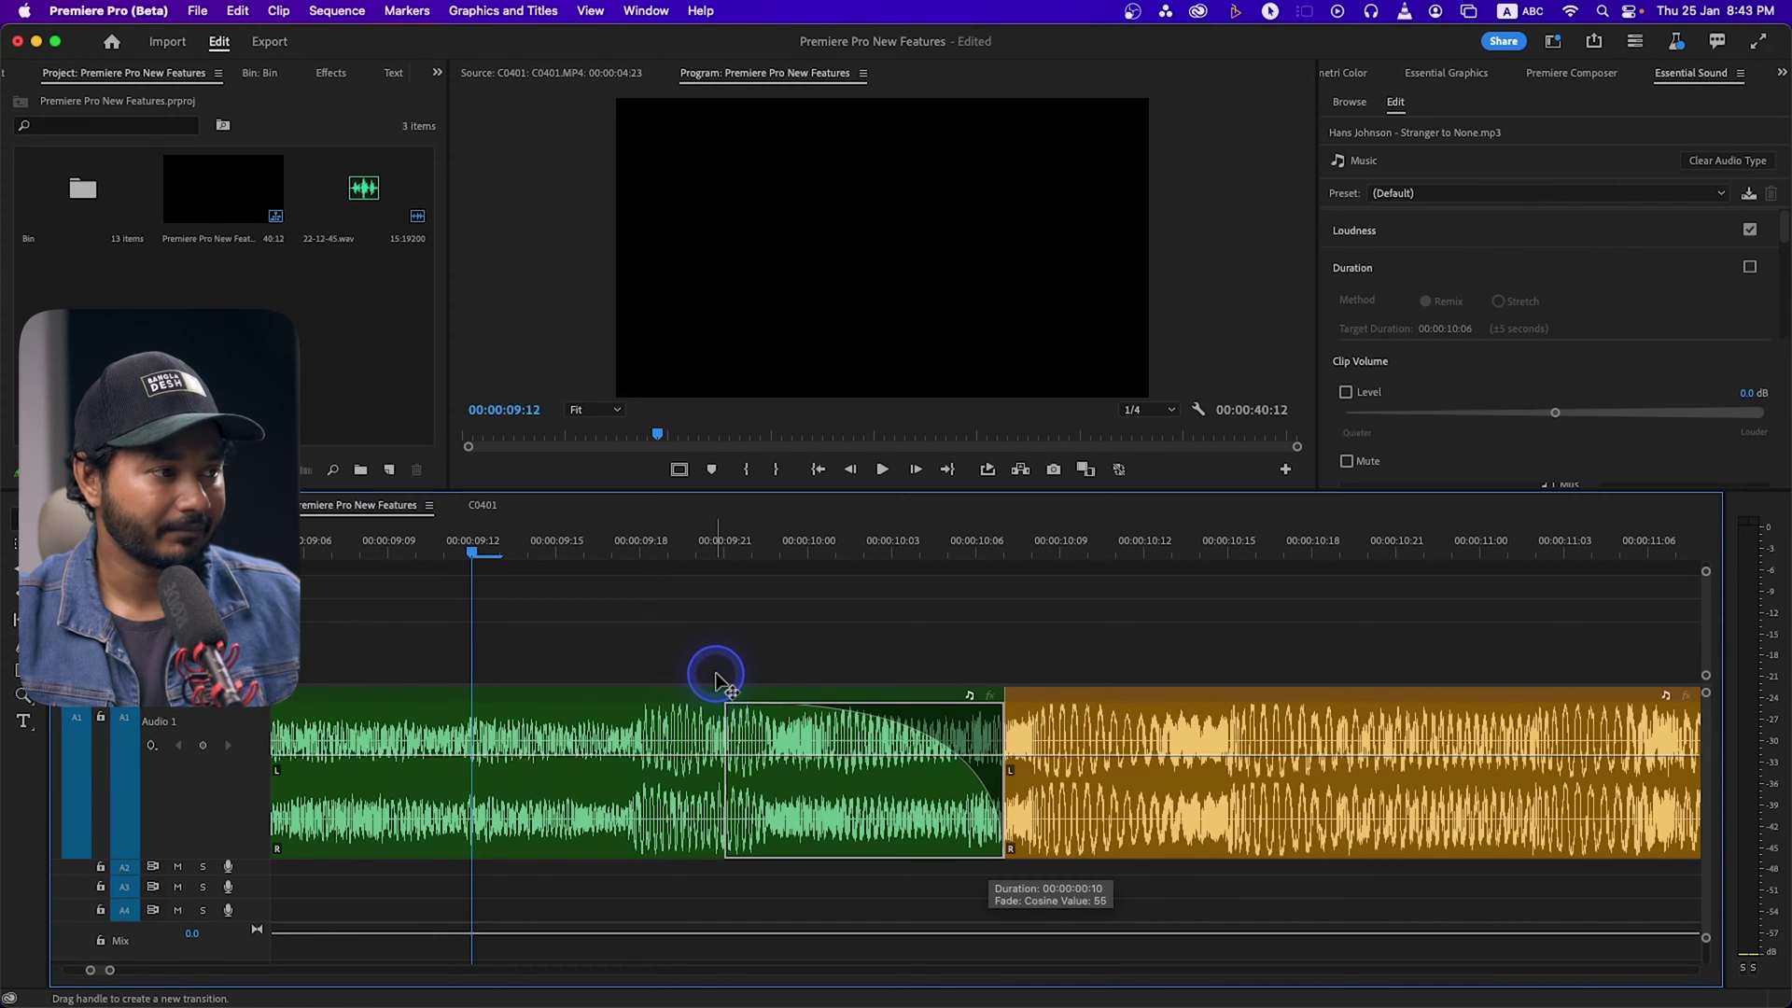
left_click_drag(718, 681, 715, 719)
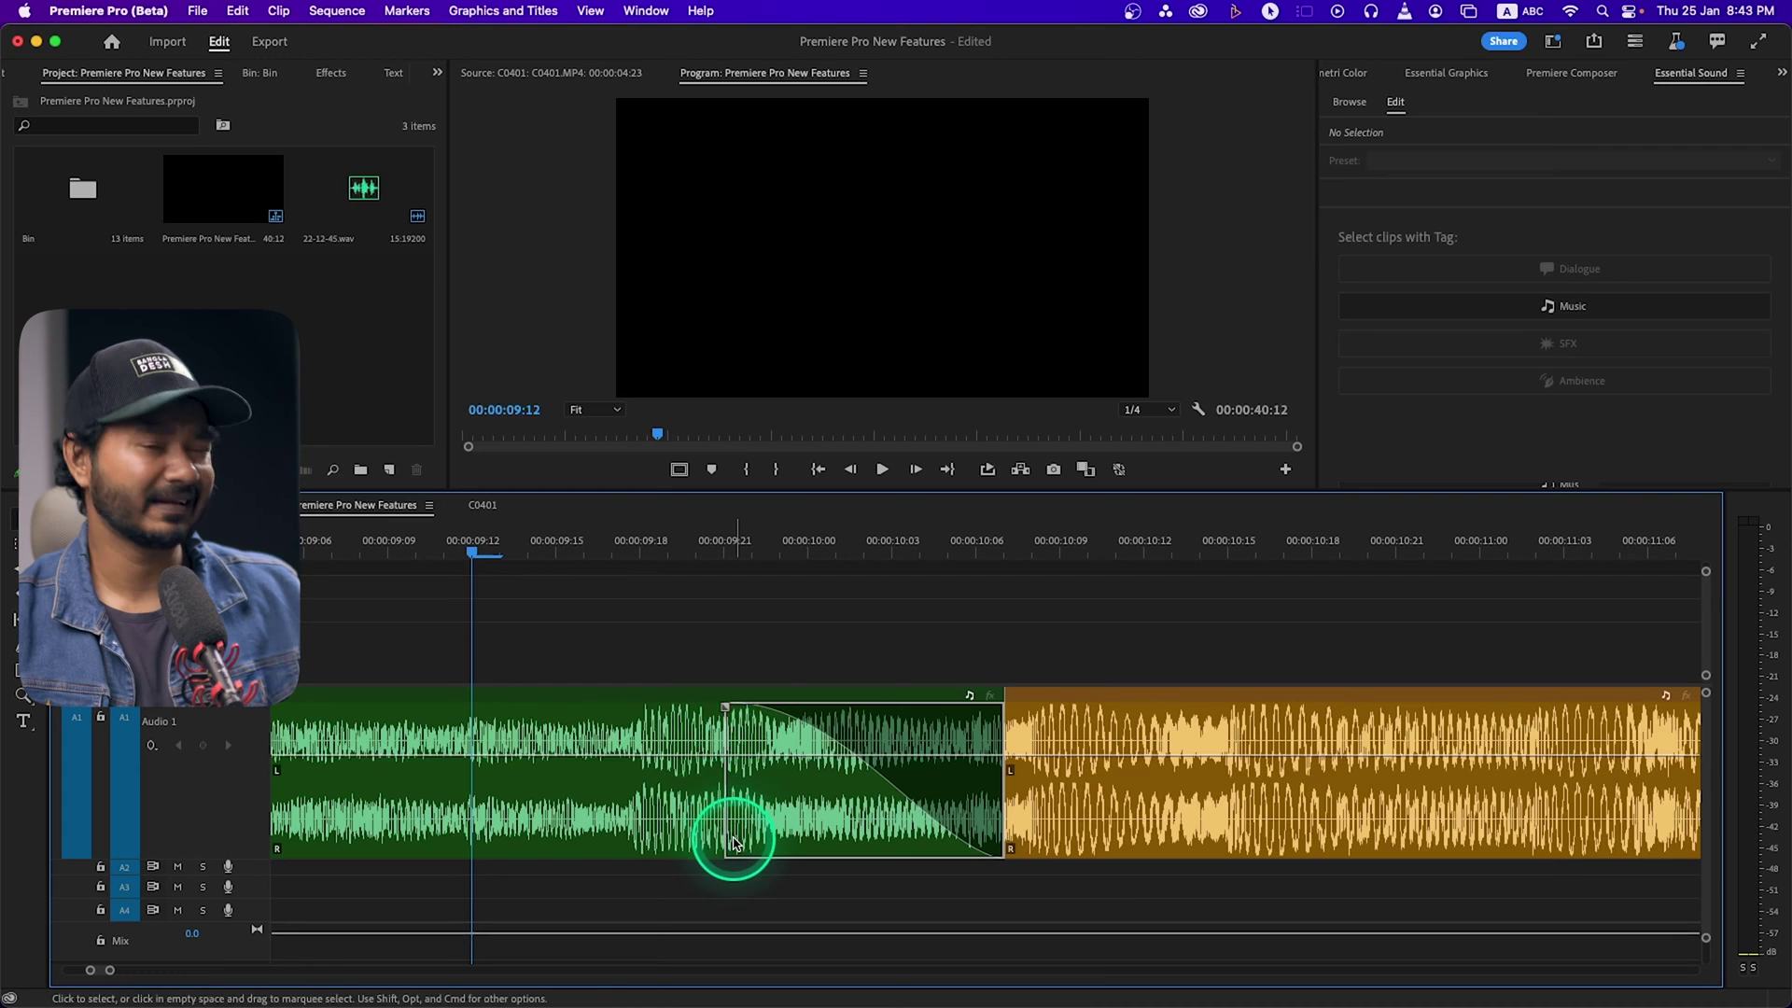
Step: Extend the green clip's fade-out to begin near 00:00:09:15 and play it back
left_click(712, 530)
key("space")
key("space")
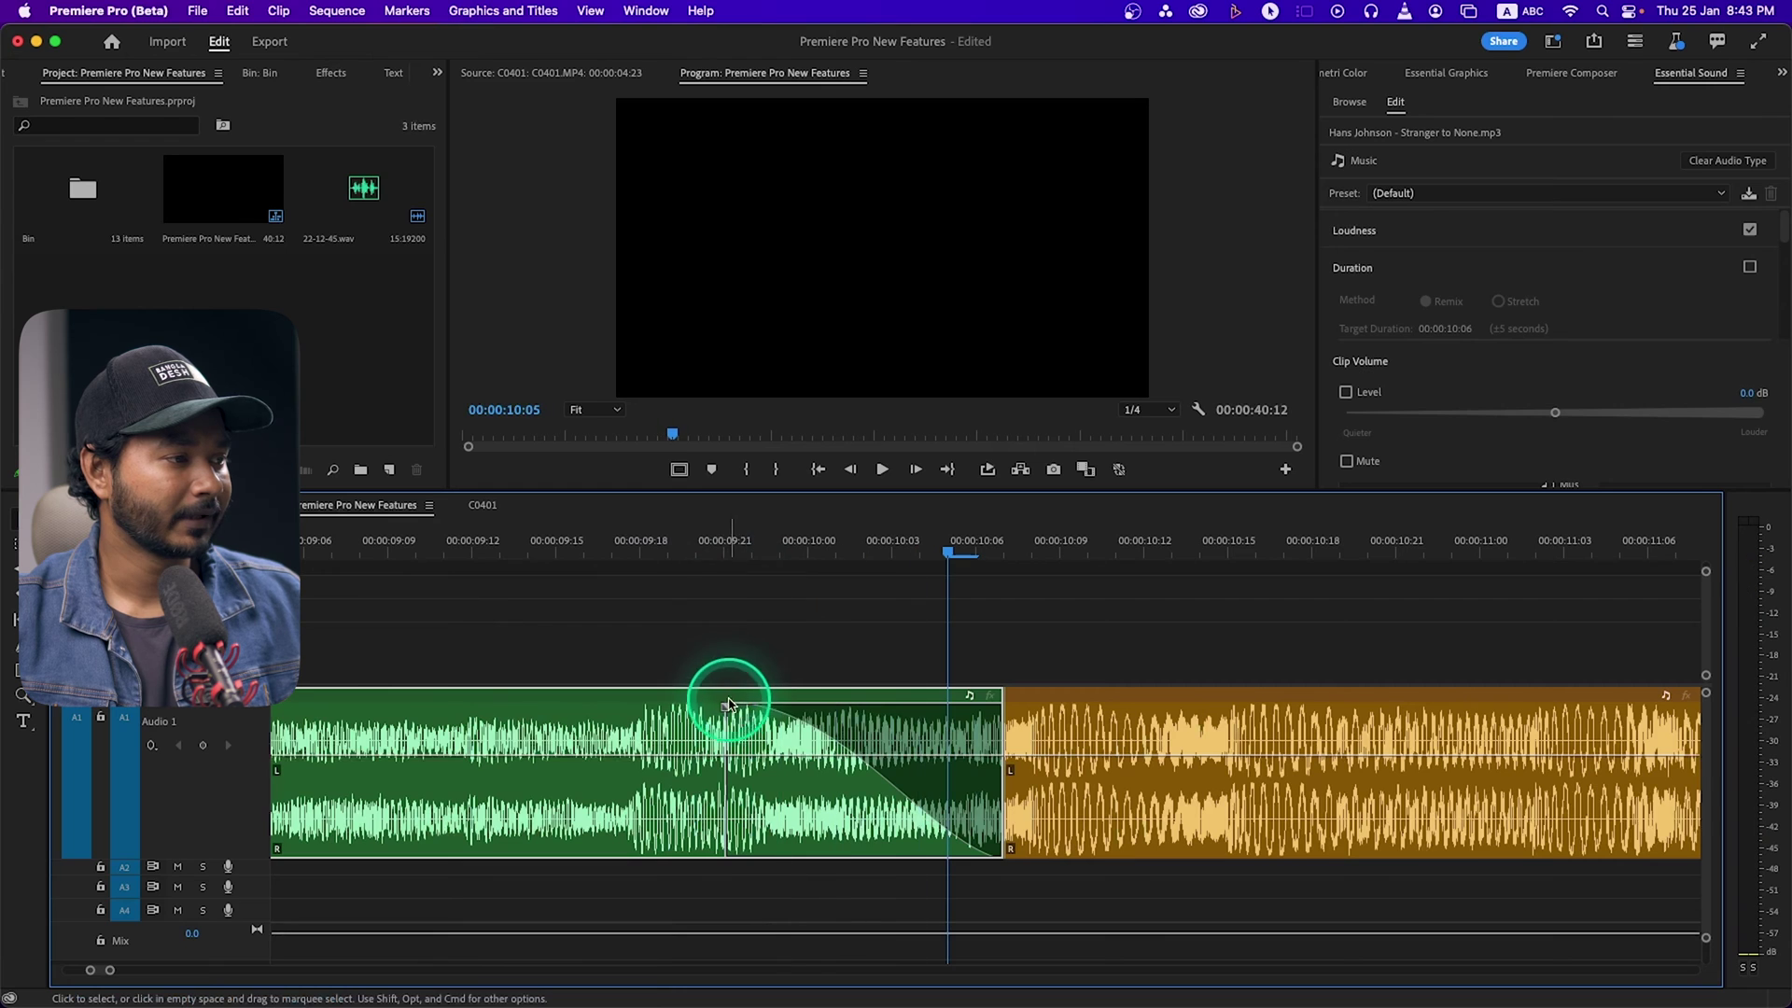
left_click_drag(724, 709, 549, 729)
left_click(458, 549)
key("space")
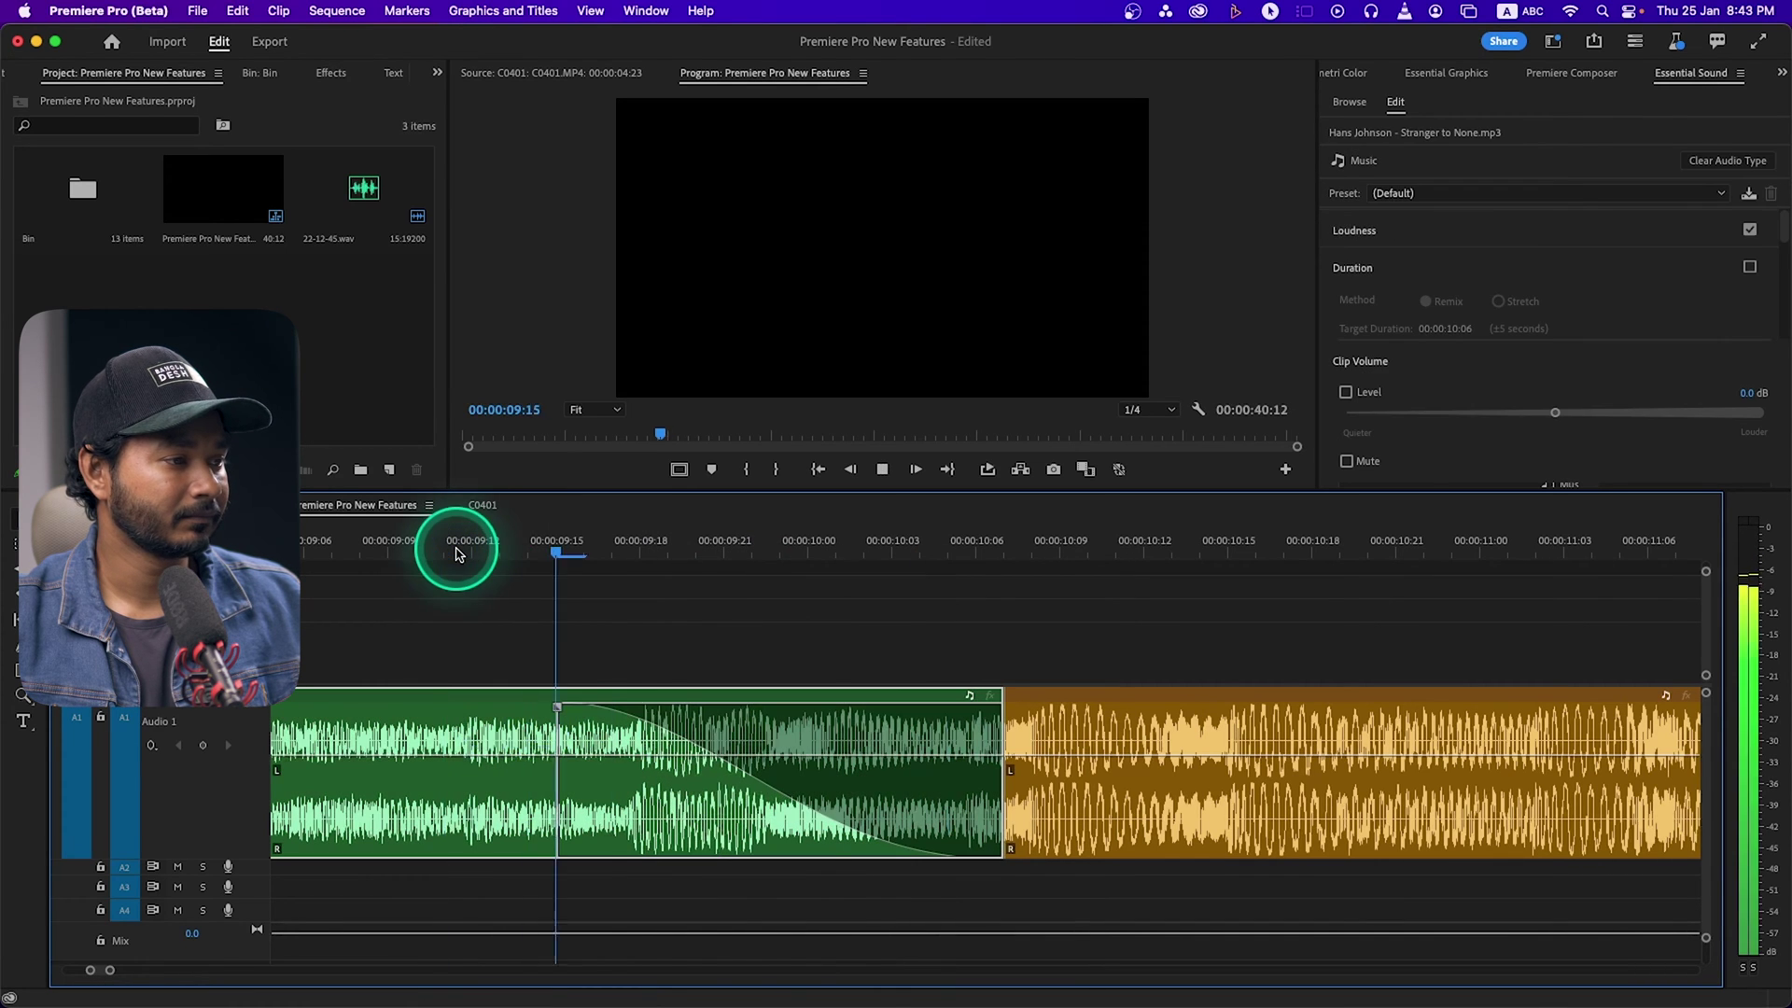
key("space")
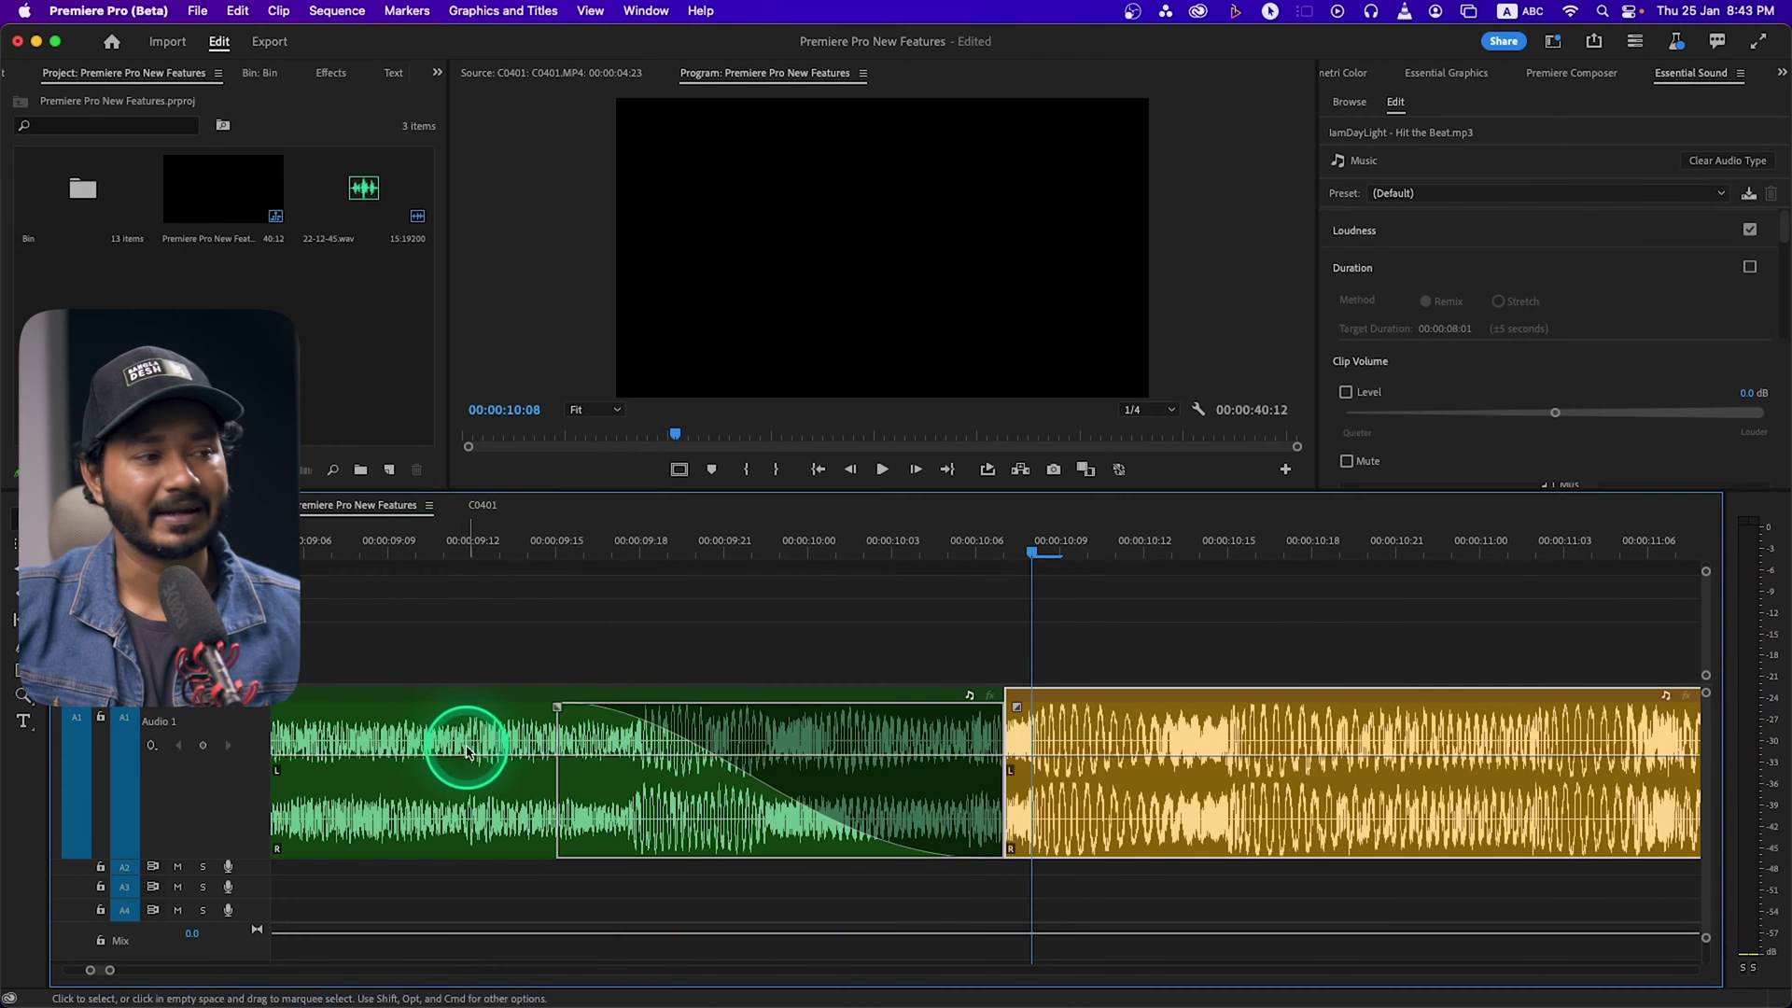
Step: Start the green clip's fade-out slightly earlier and add a one-second fade-in to the orange clip
scroll(597, 760, "down", 5)
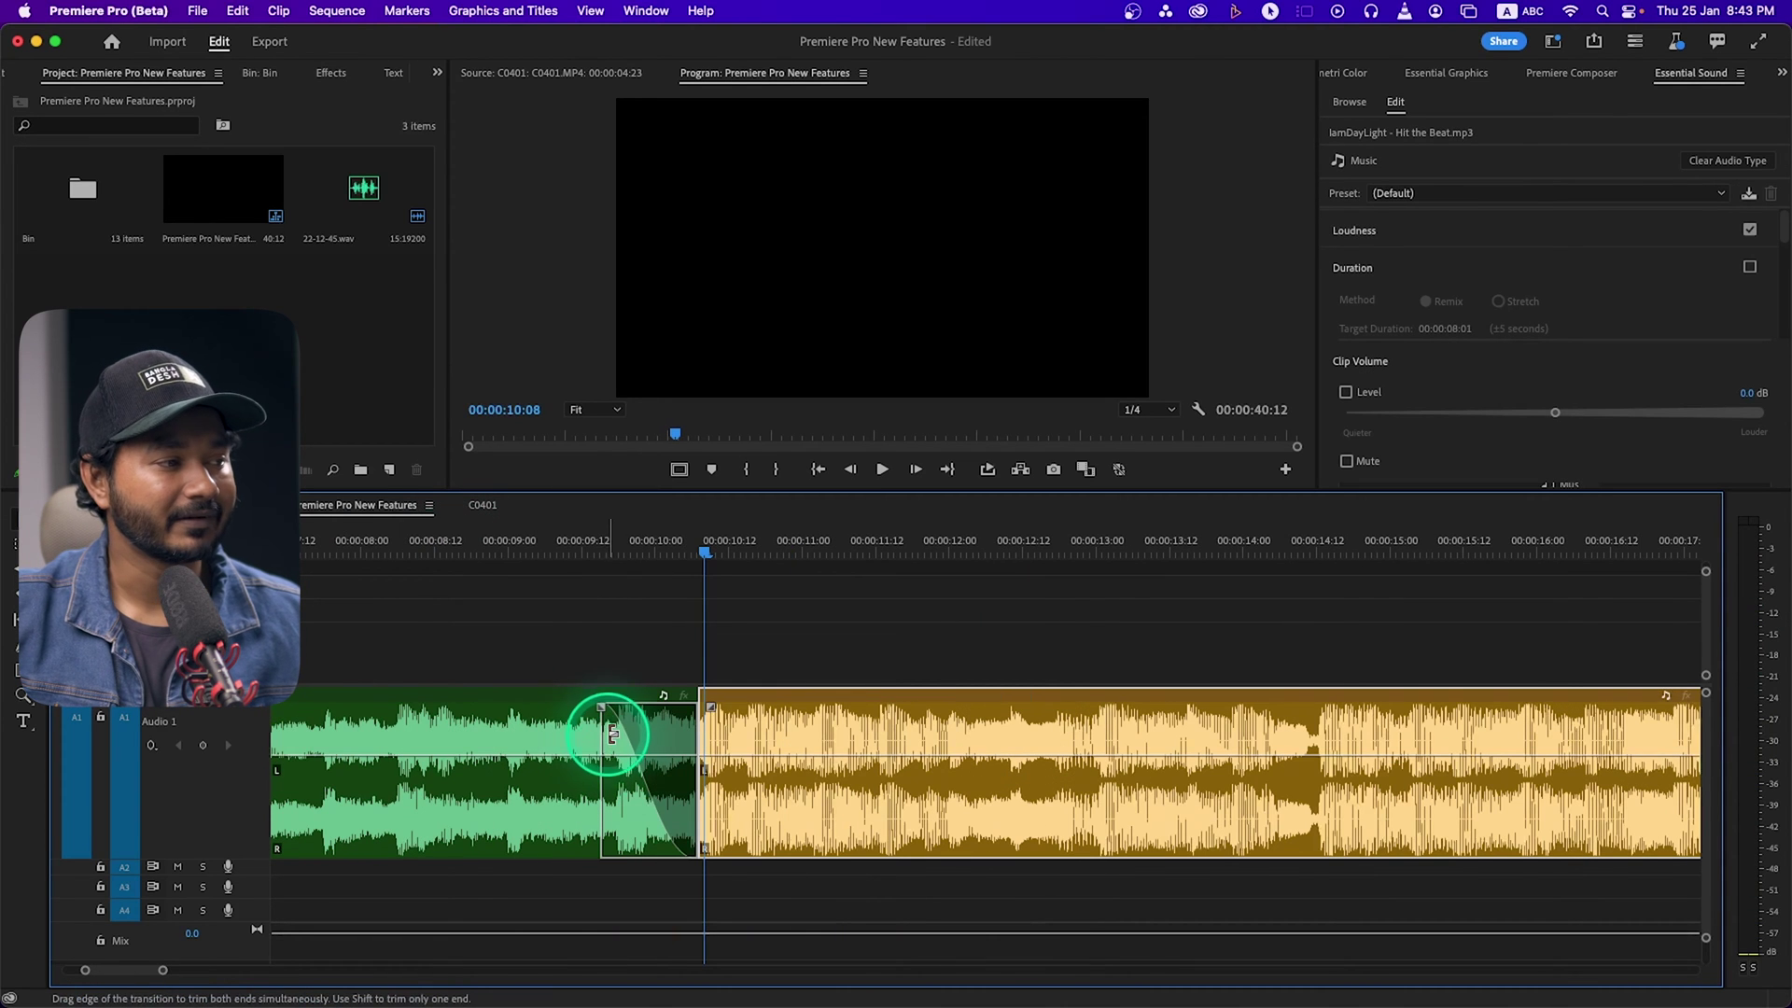
left_click(600, 713)
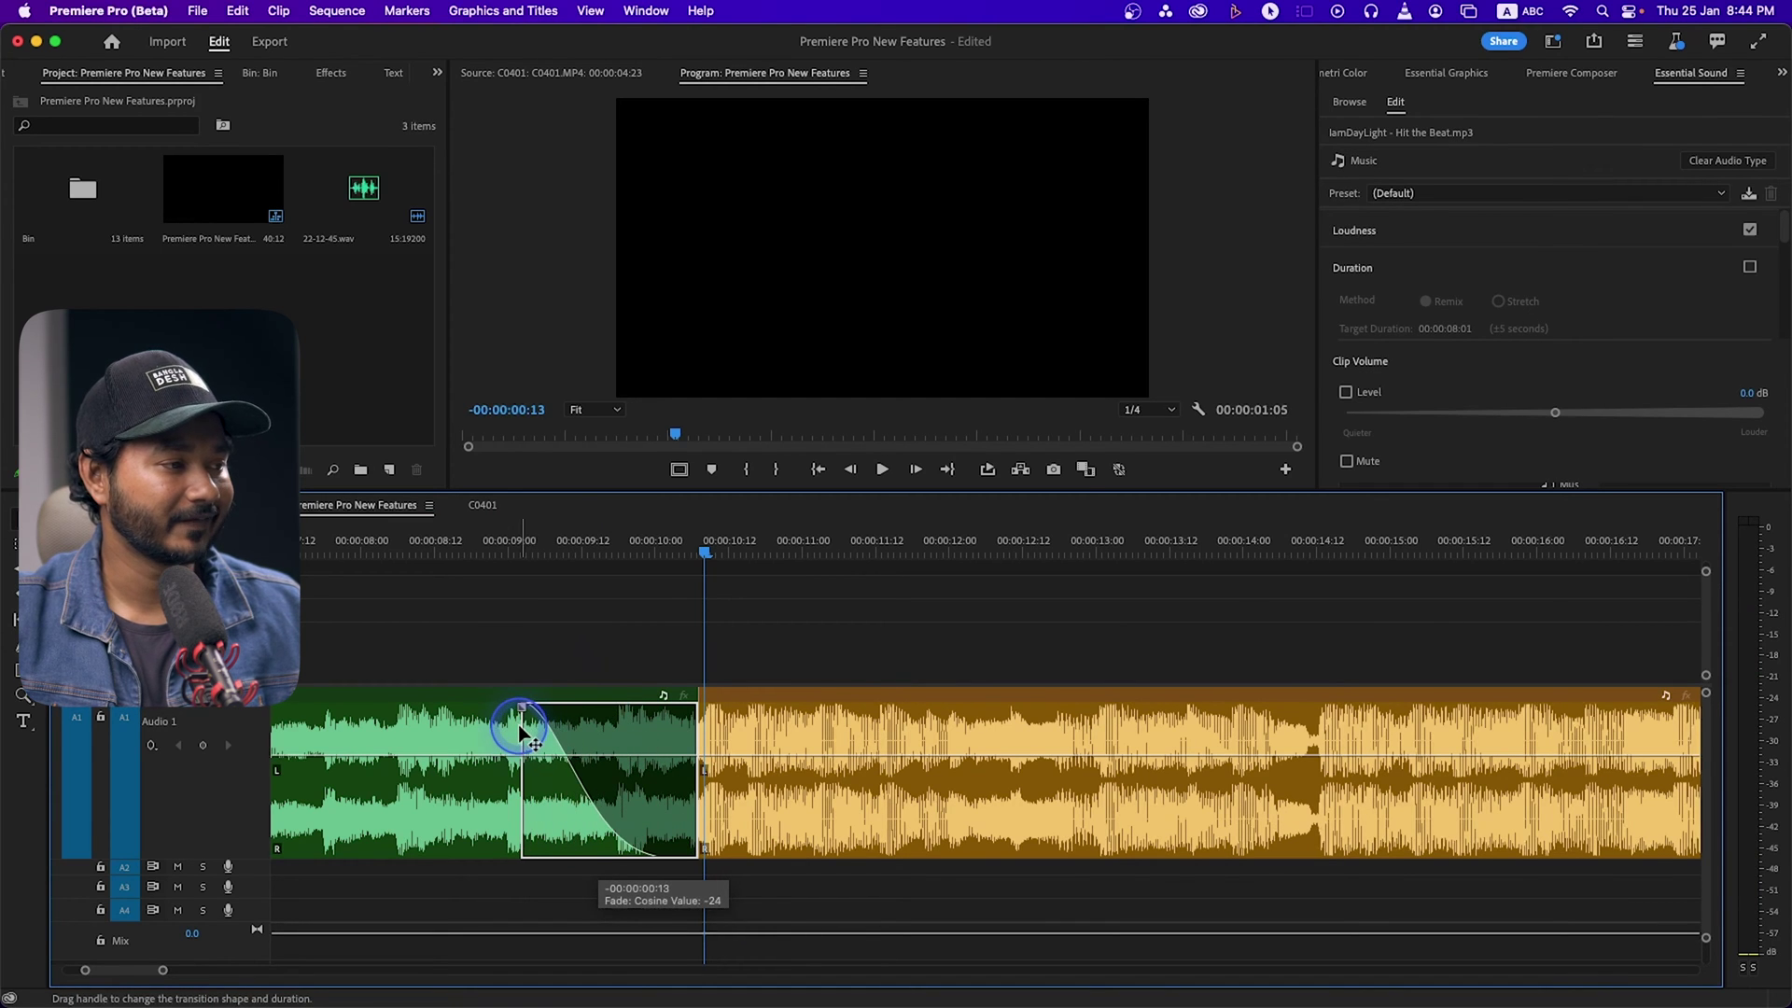
left_click_drag(520, 731, 508, 730)
left_click(475, 550)
key("space")
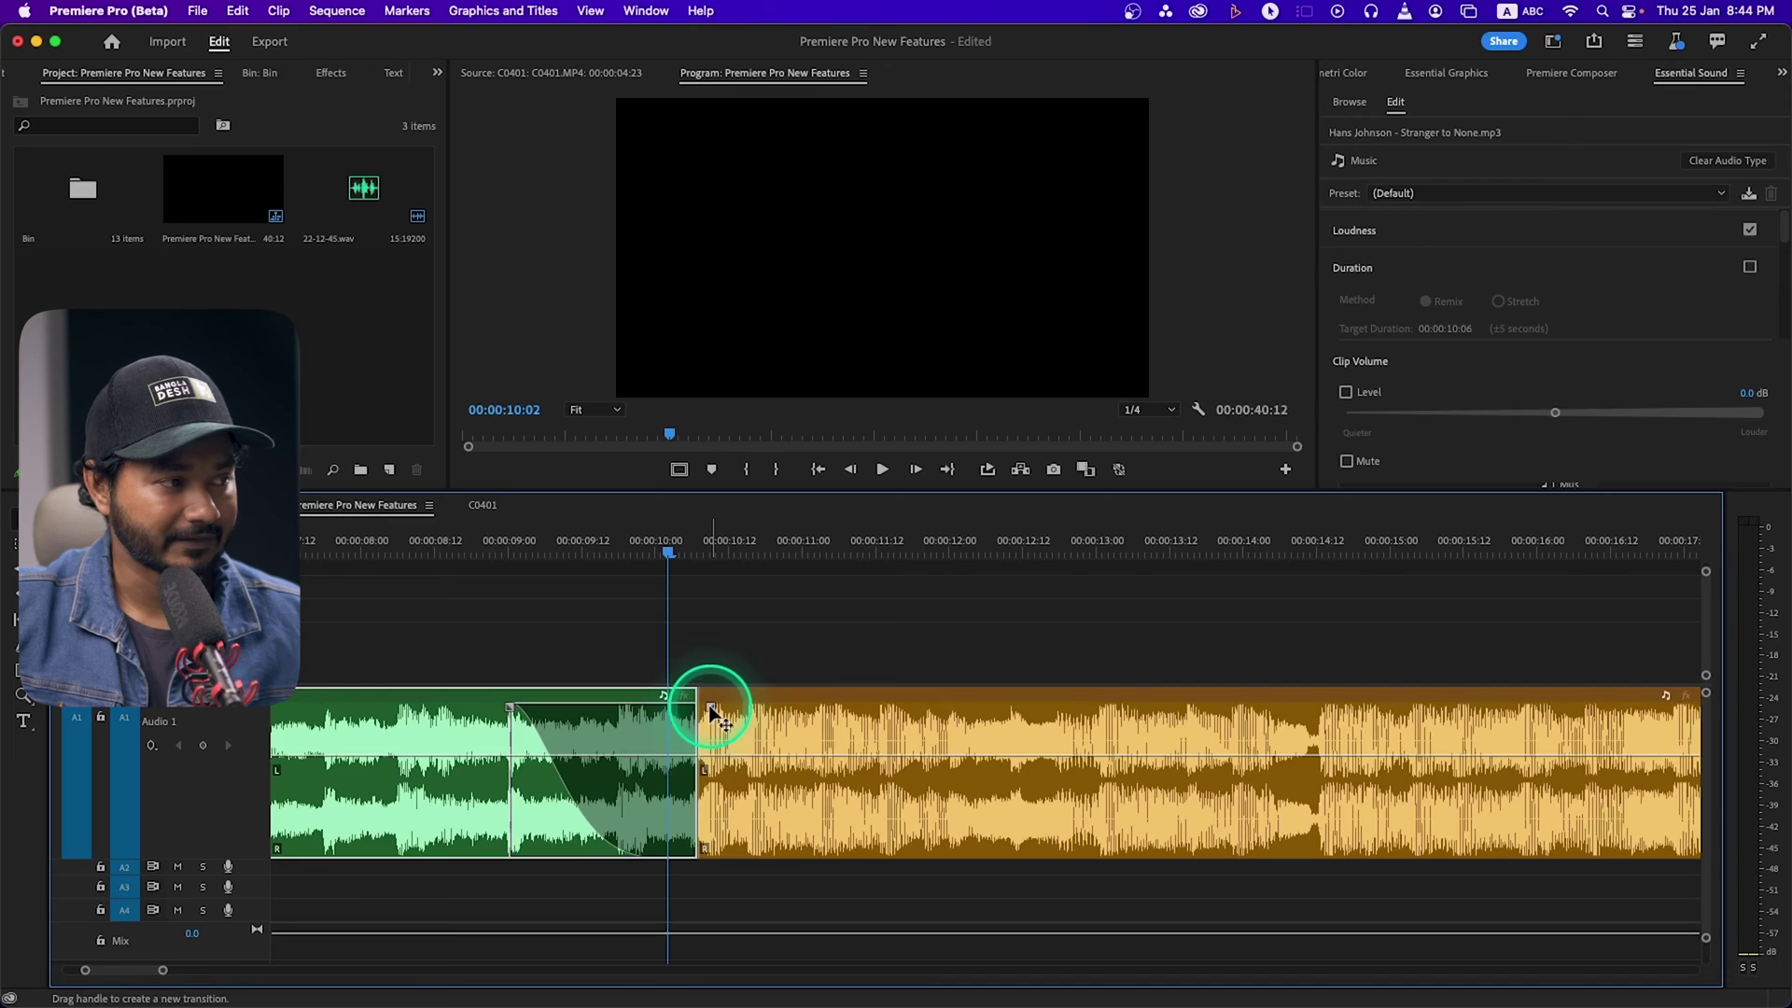
left_click_drag(712, 712, 849, 711)
Step: Replace the separate fades with a 00:00:02:04 crossfade across the green-to-orange cut
left_click(659, 626)
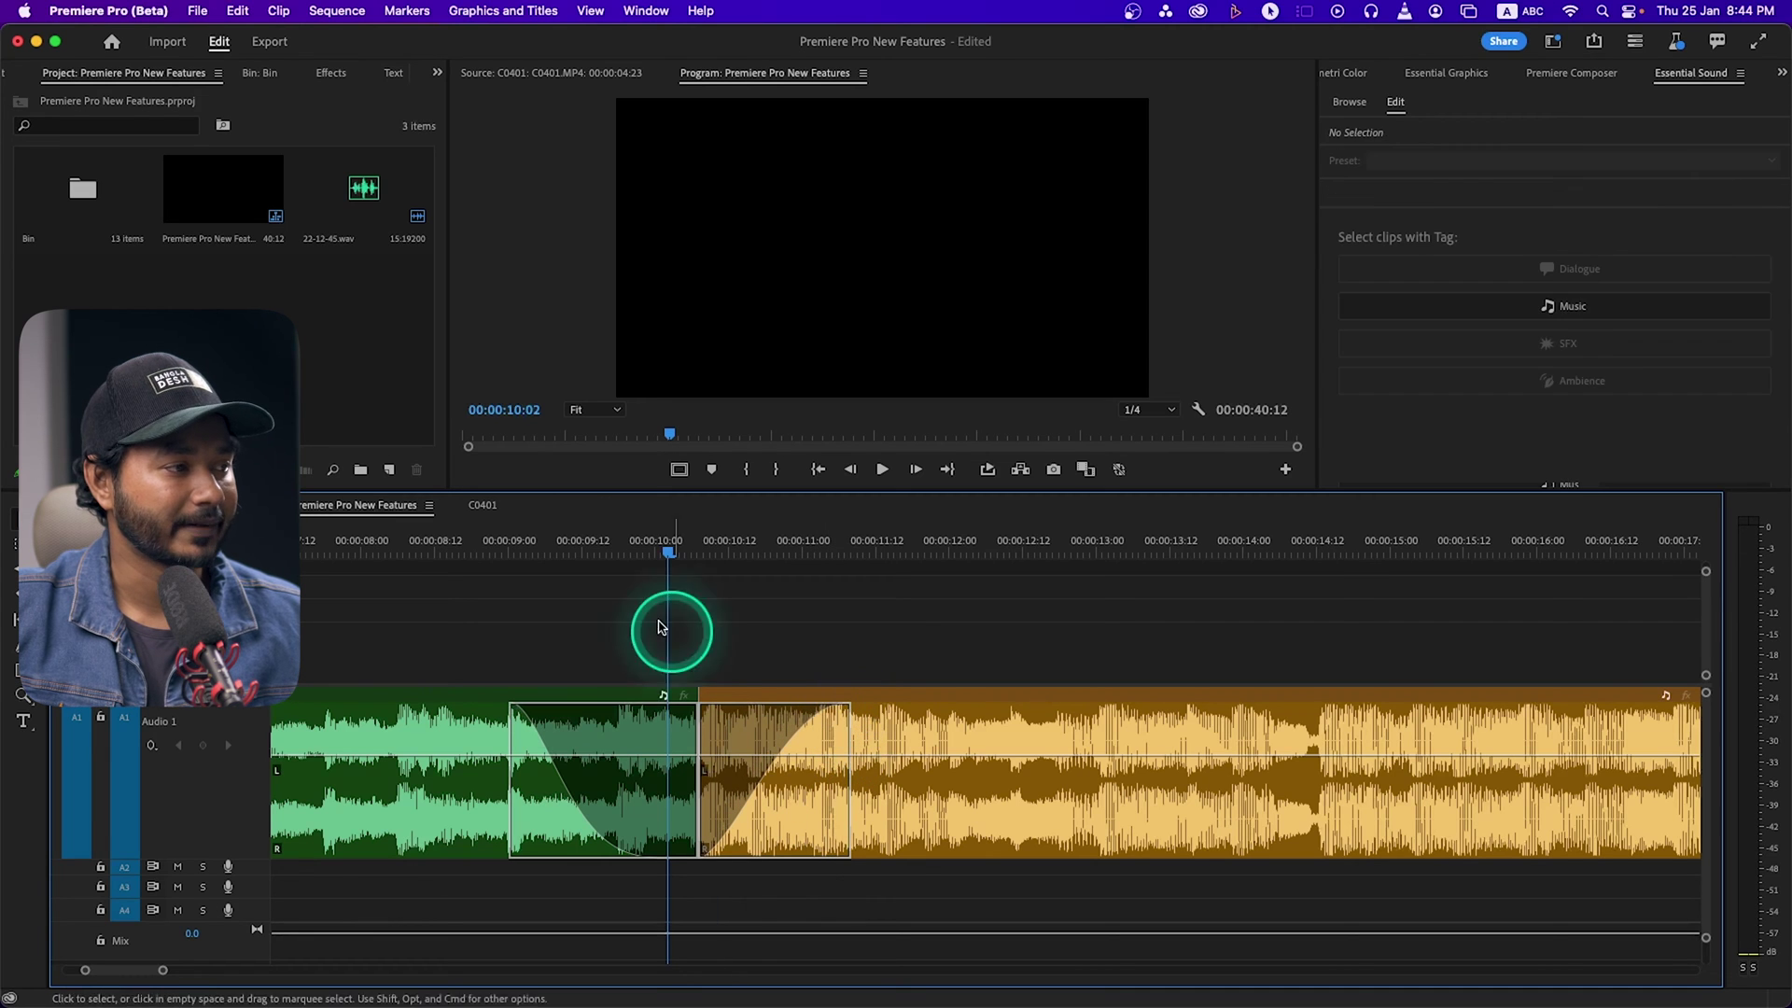
left_click(411, 548)
key("space")
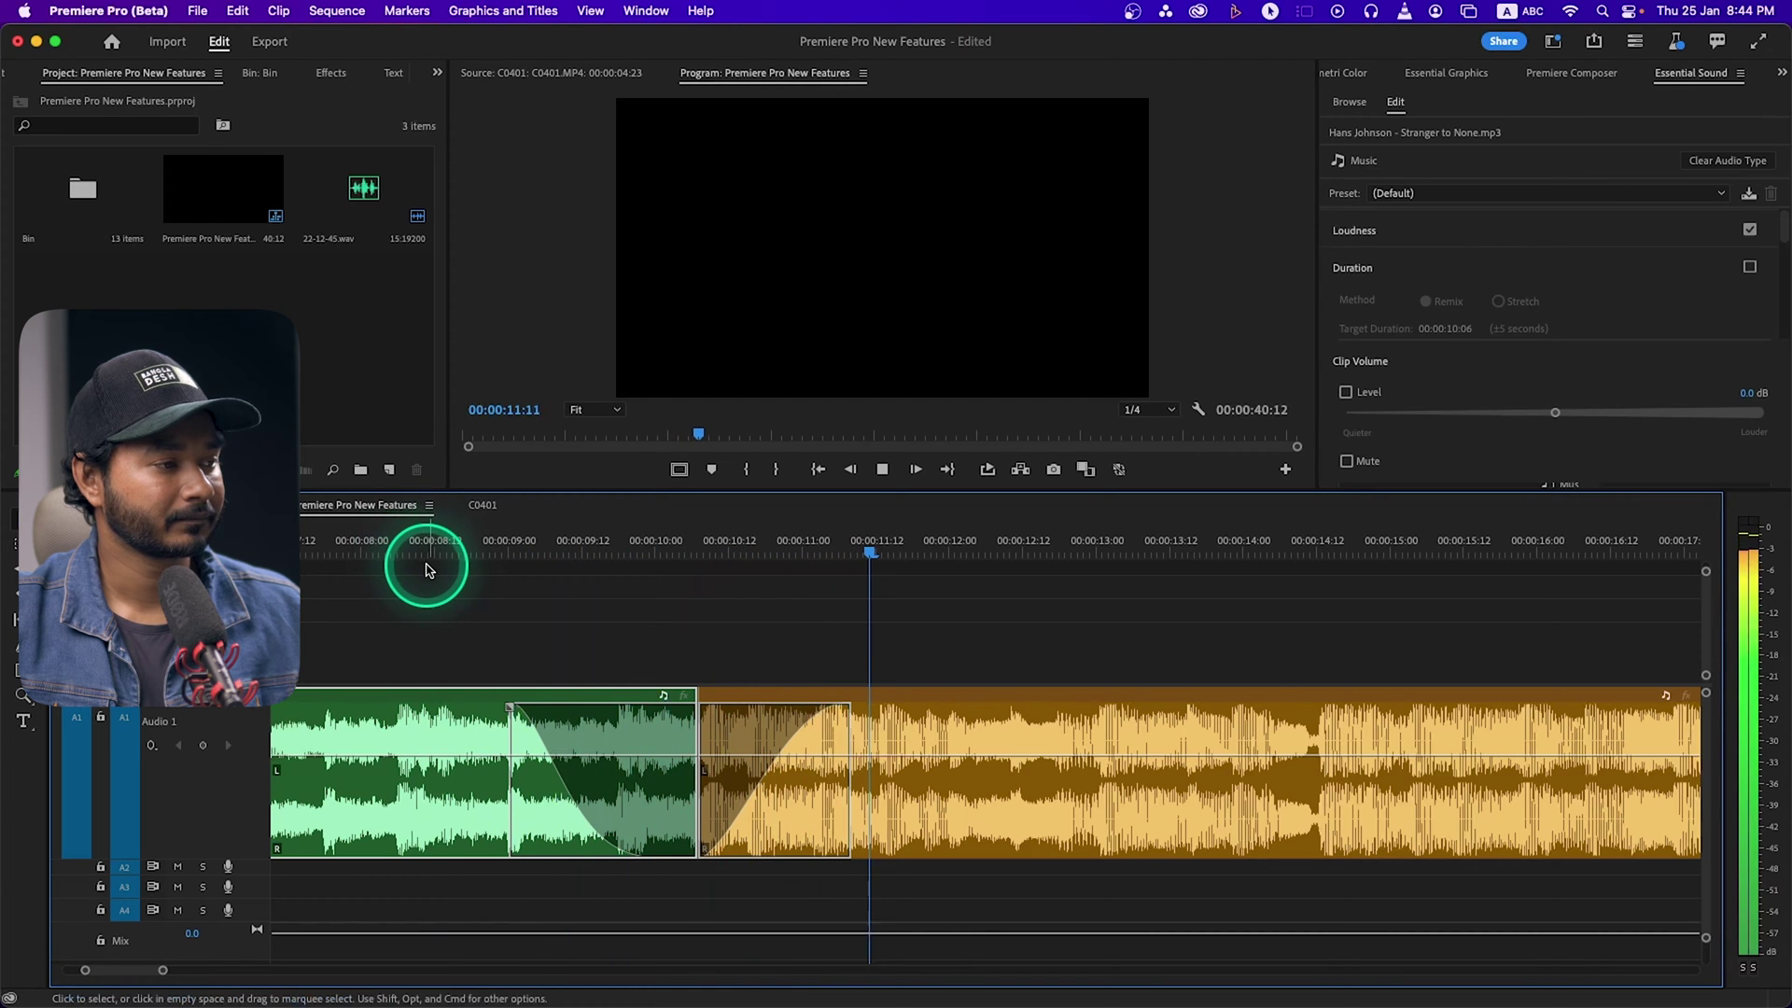
key("space")
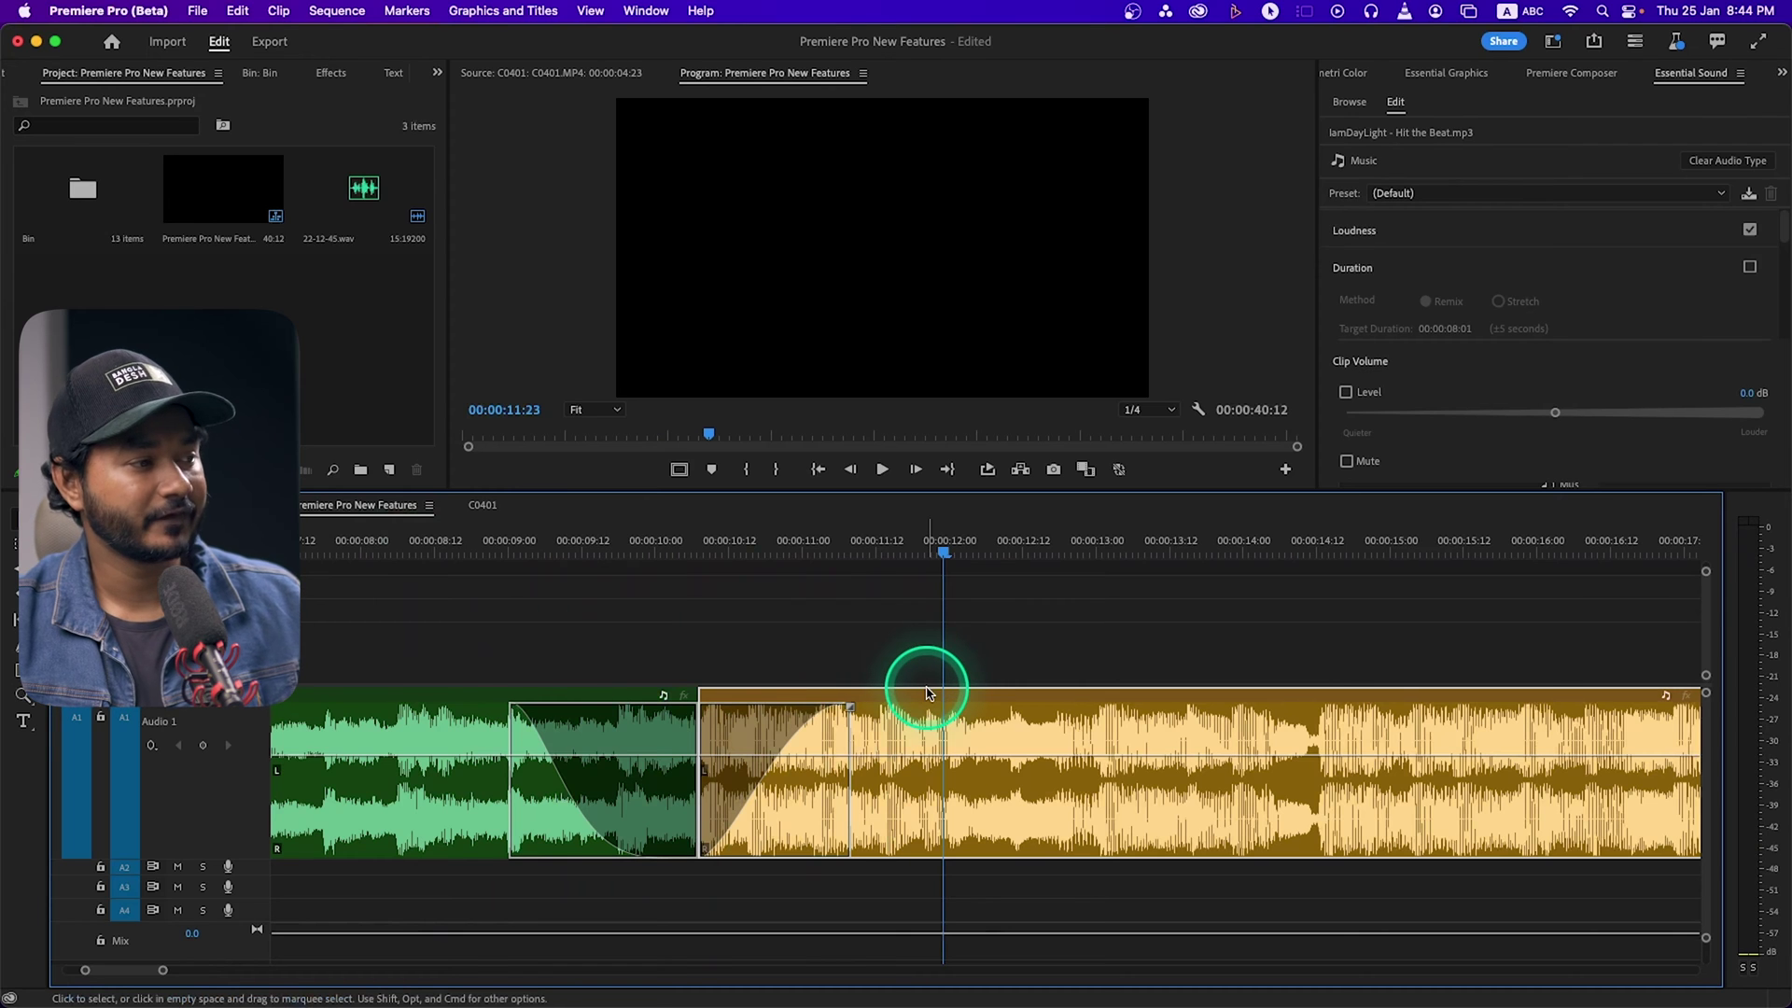
left_click_drag(928, 688, 828, 719)
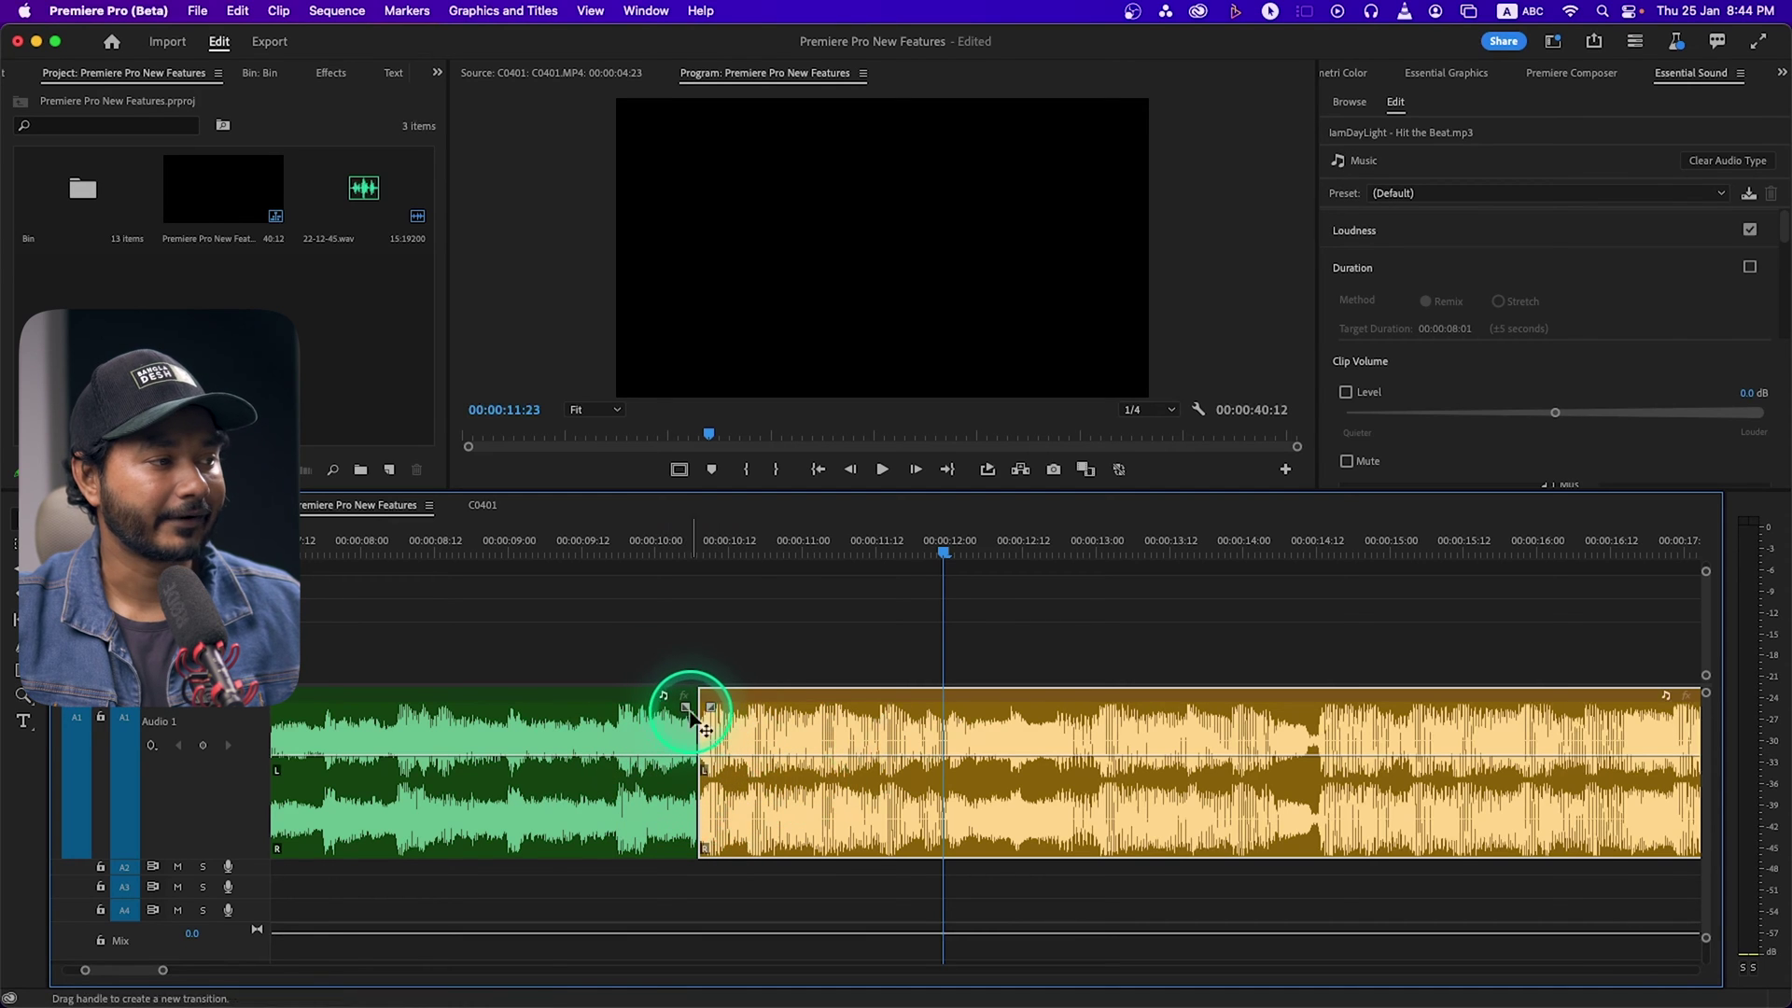
left_click_drag(692, 720, 686, 713)
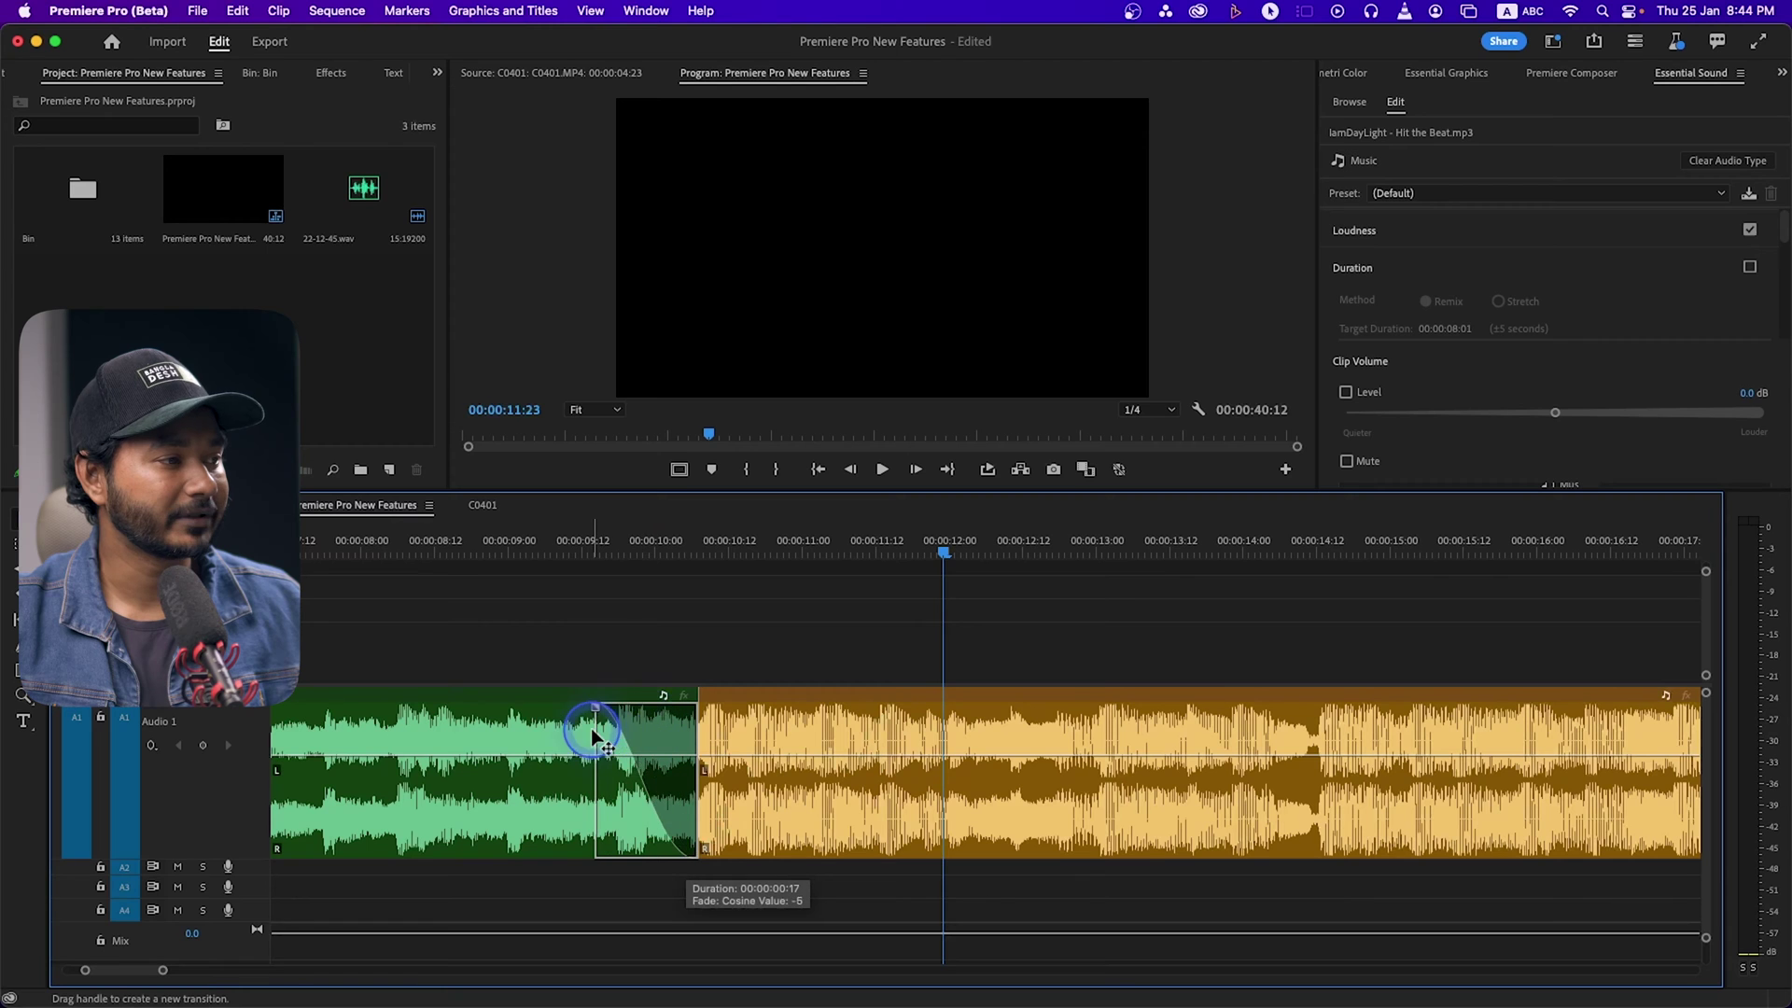
left_click_drag(685, 714, 850, 733)
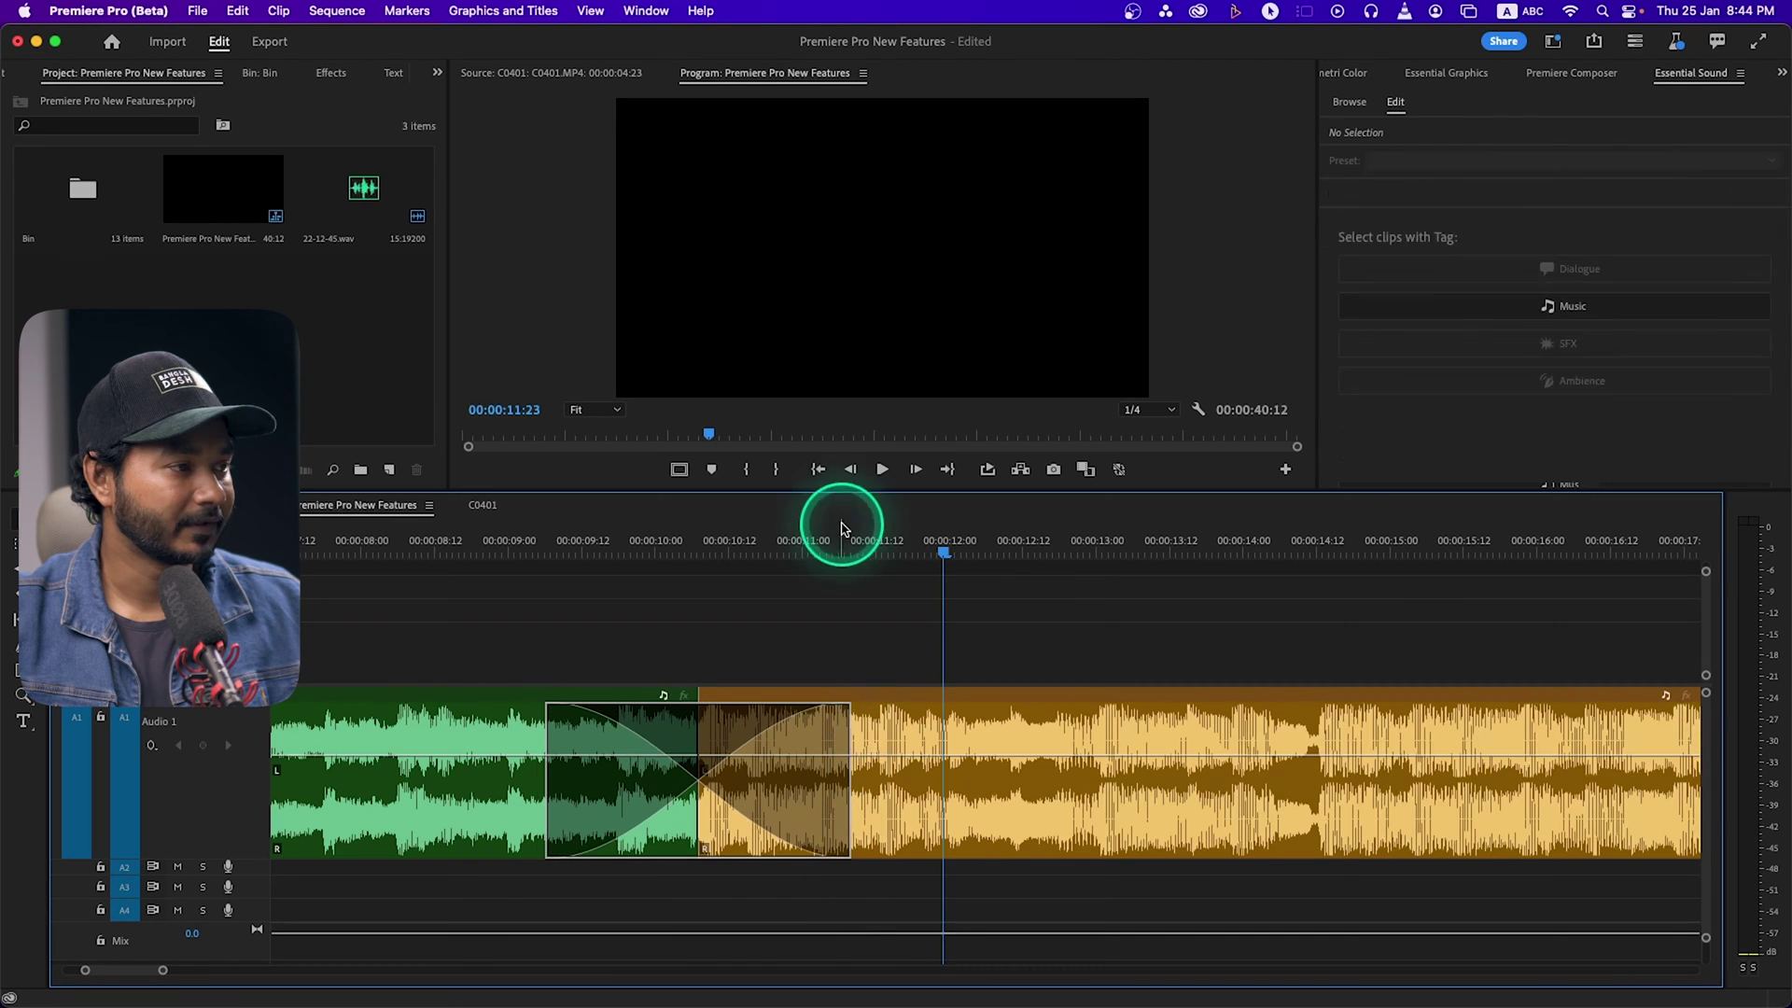
Step: Play back the crossfade from 00:00:08:20, then open the video clip's editing options
left_click(484, 554)
key("space")
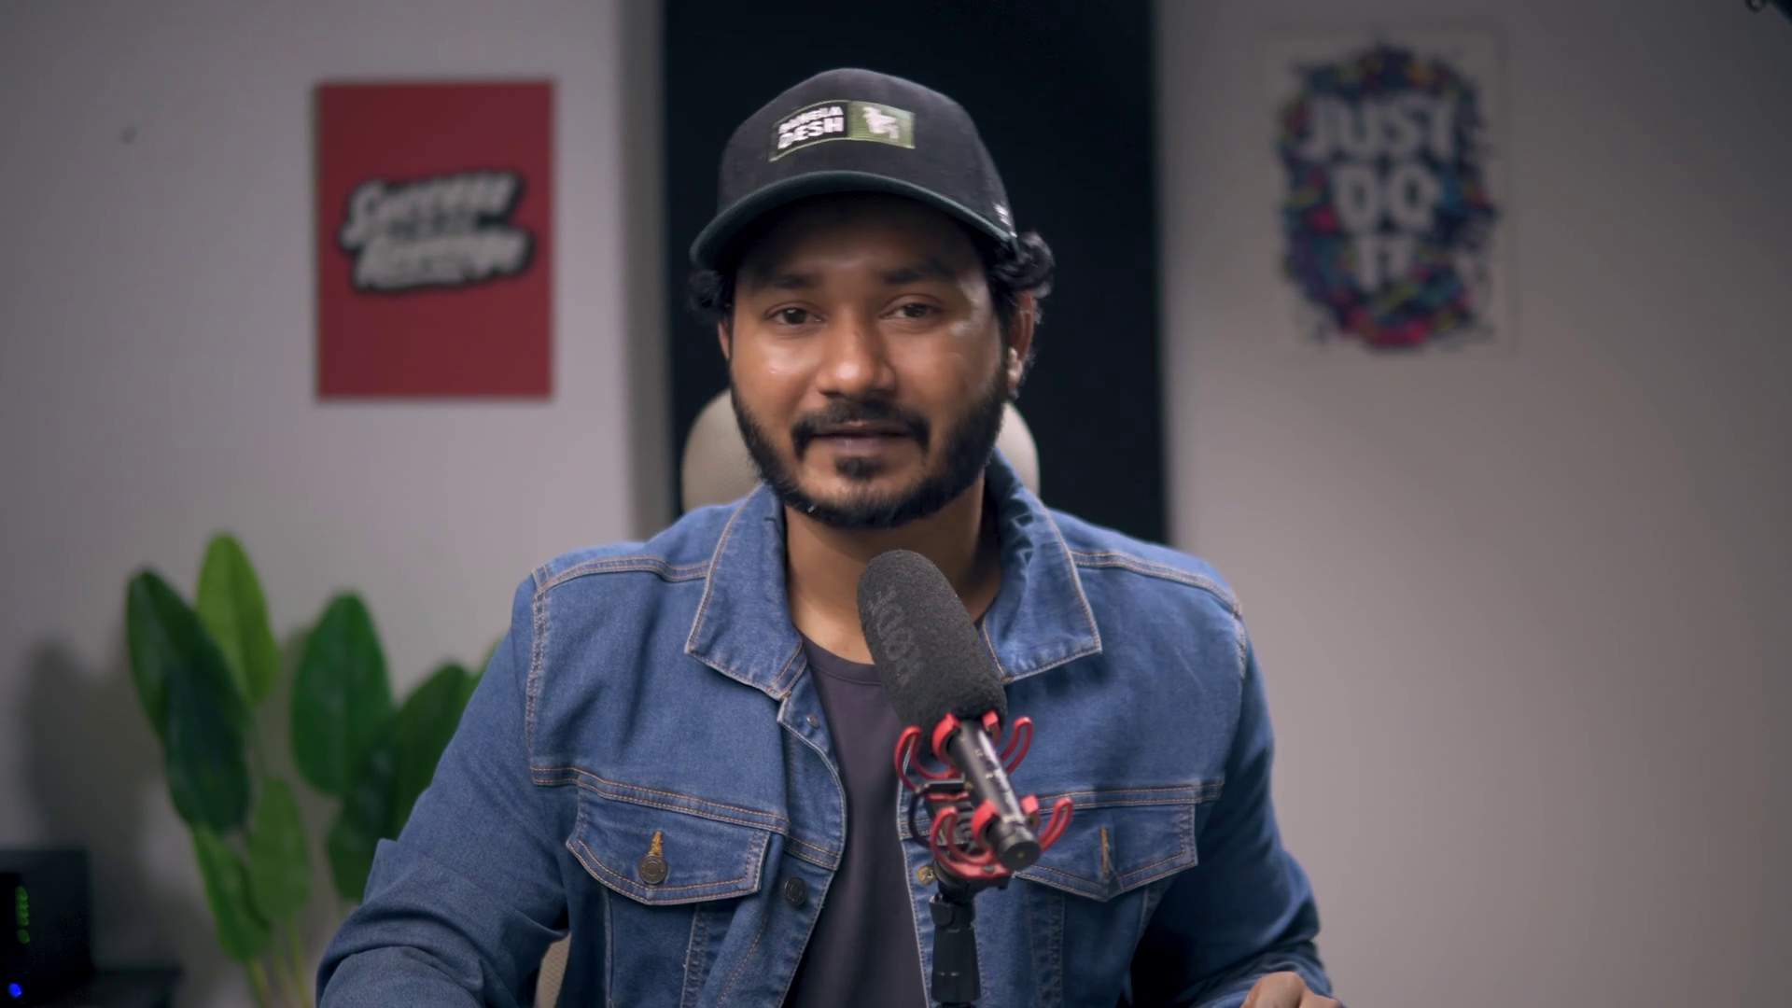
left_click(392, 873)
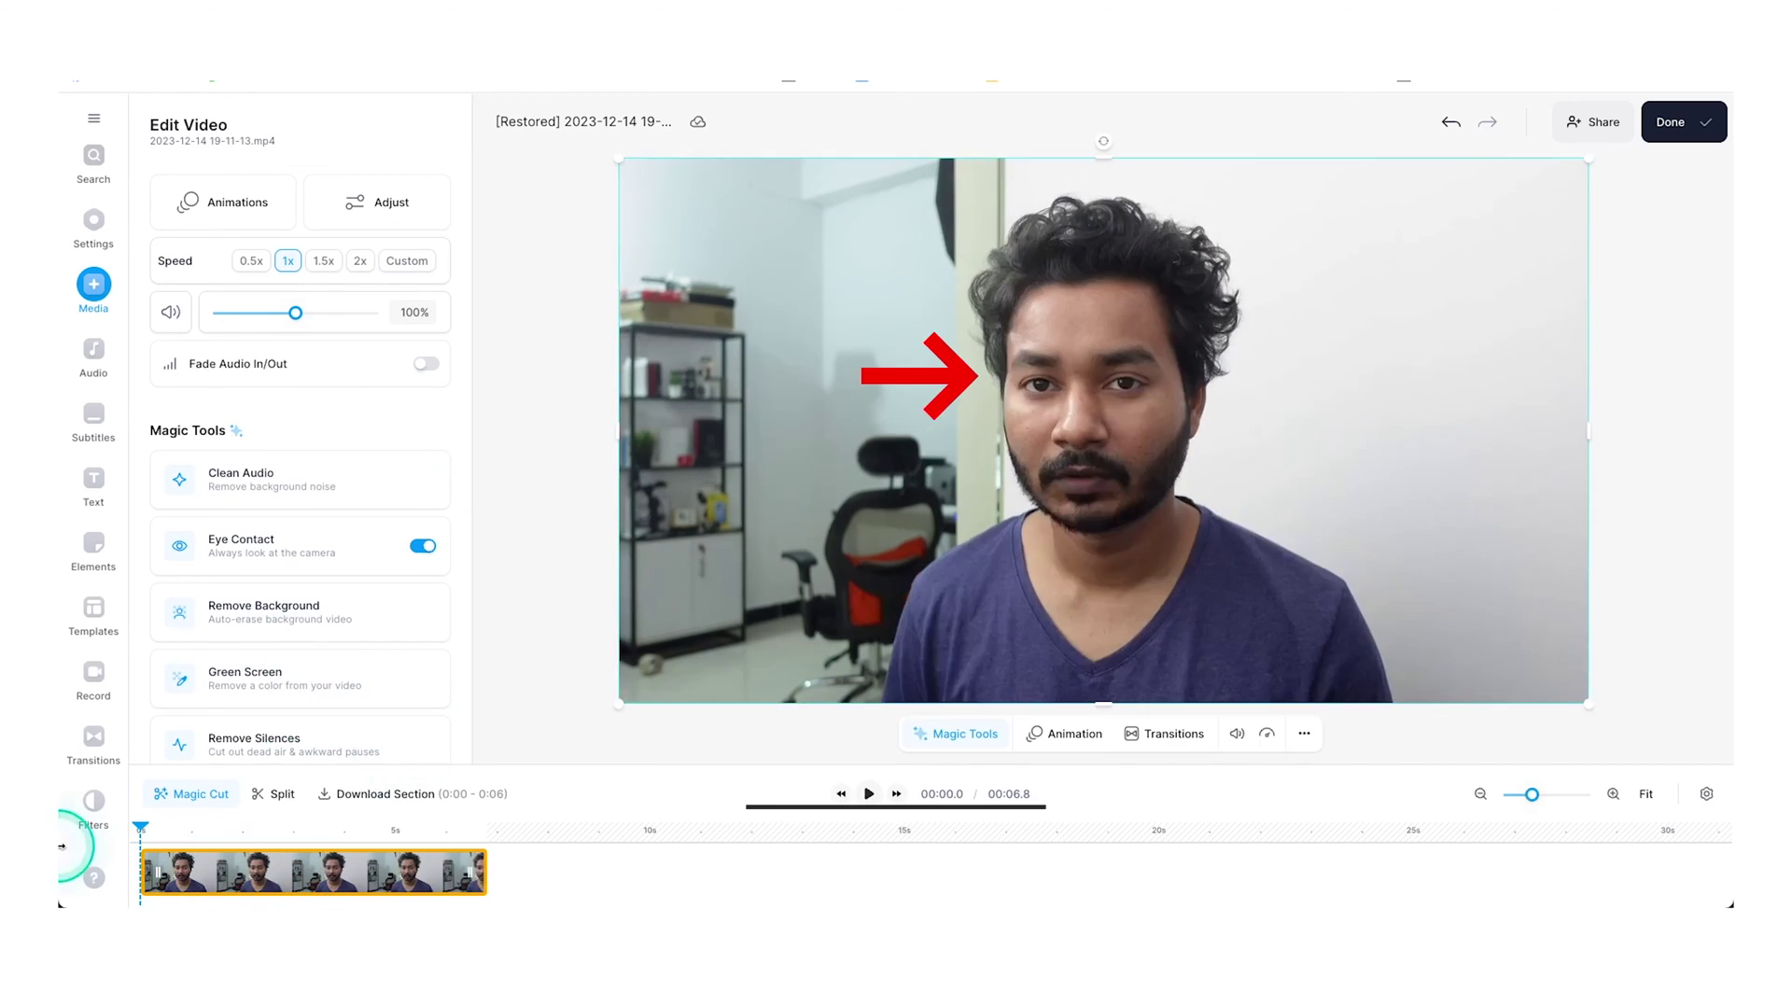
Step: Deselect the clip and browse VEED's project settings, media and audio options
left_click(537, 877)
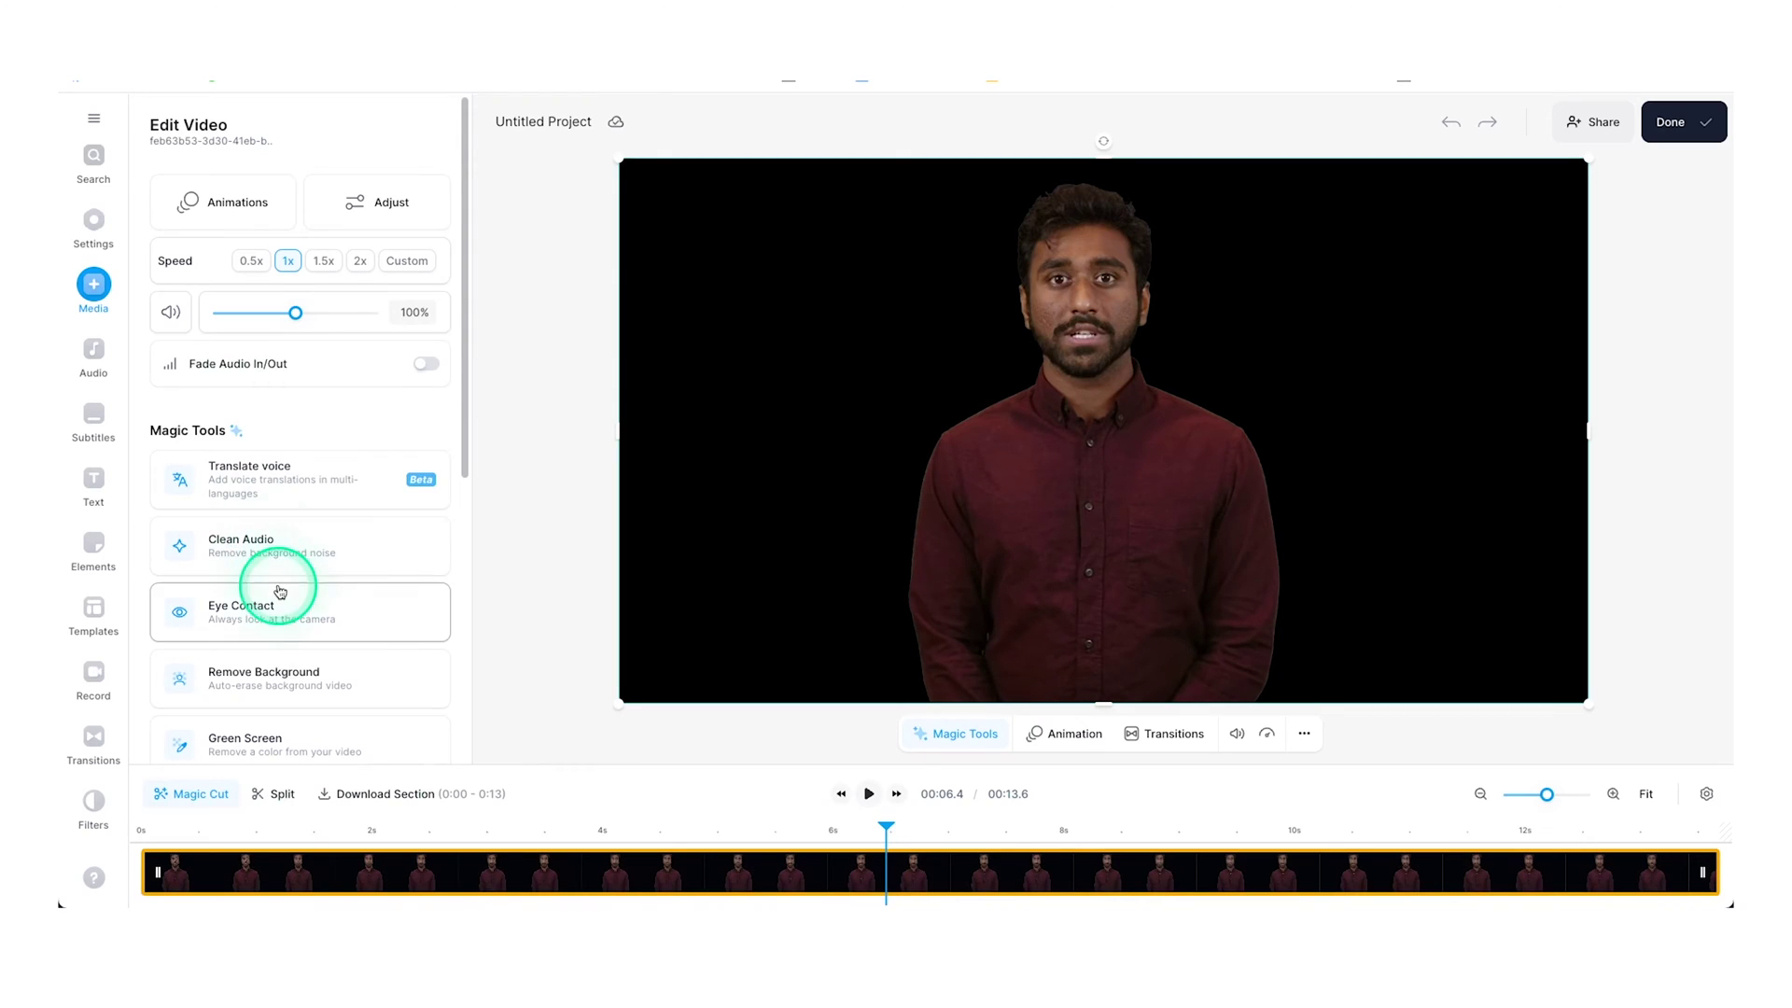
scroll(274, 595, "down", 3)
scroll(276, 602, "down", 2)
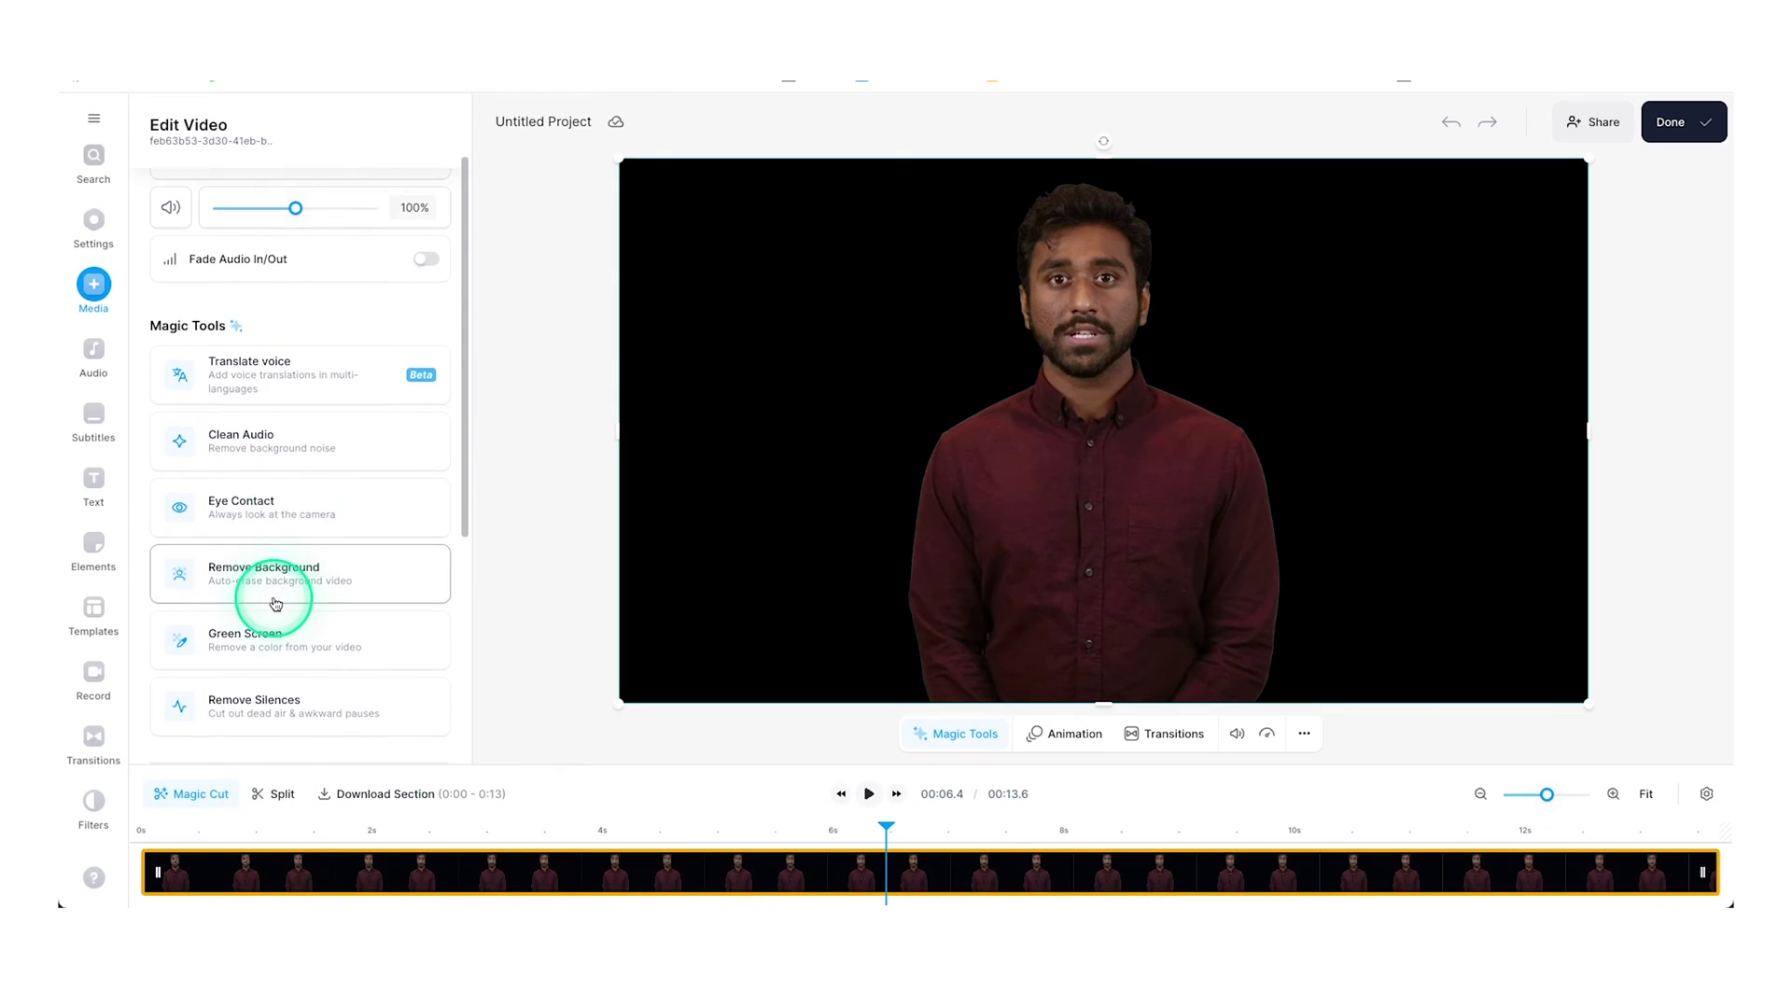
left_click(88, 225)
left_click(93, 277)
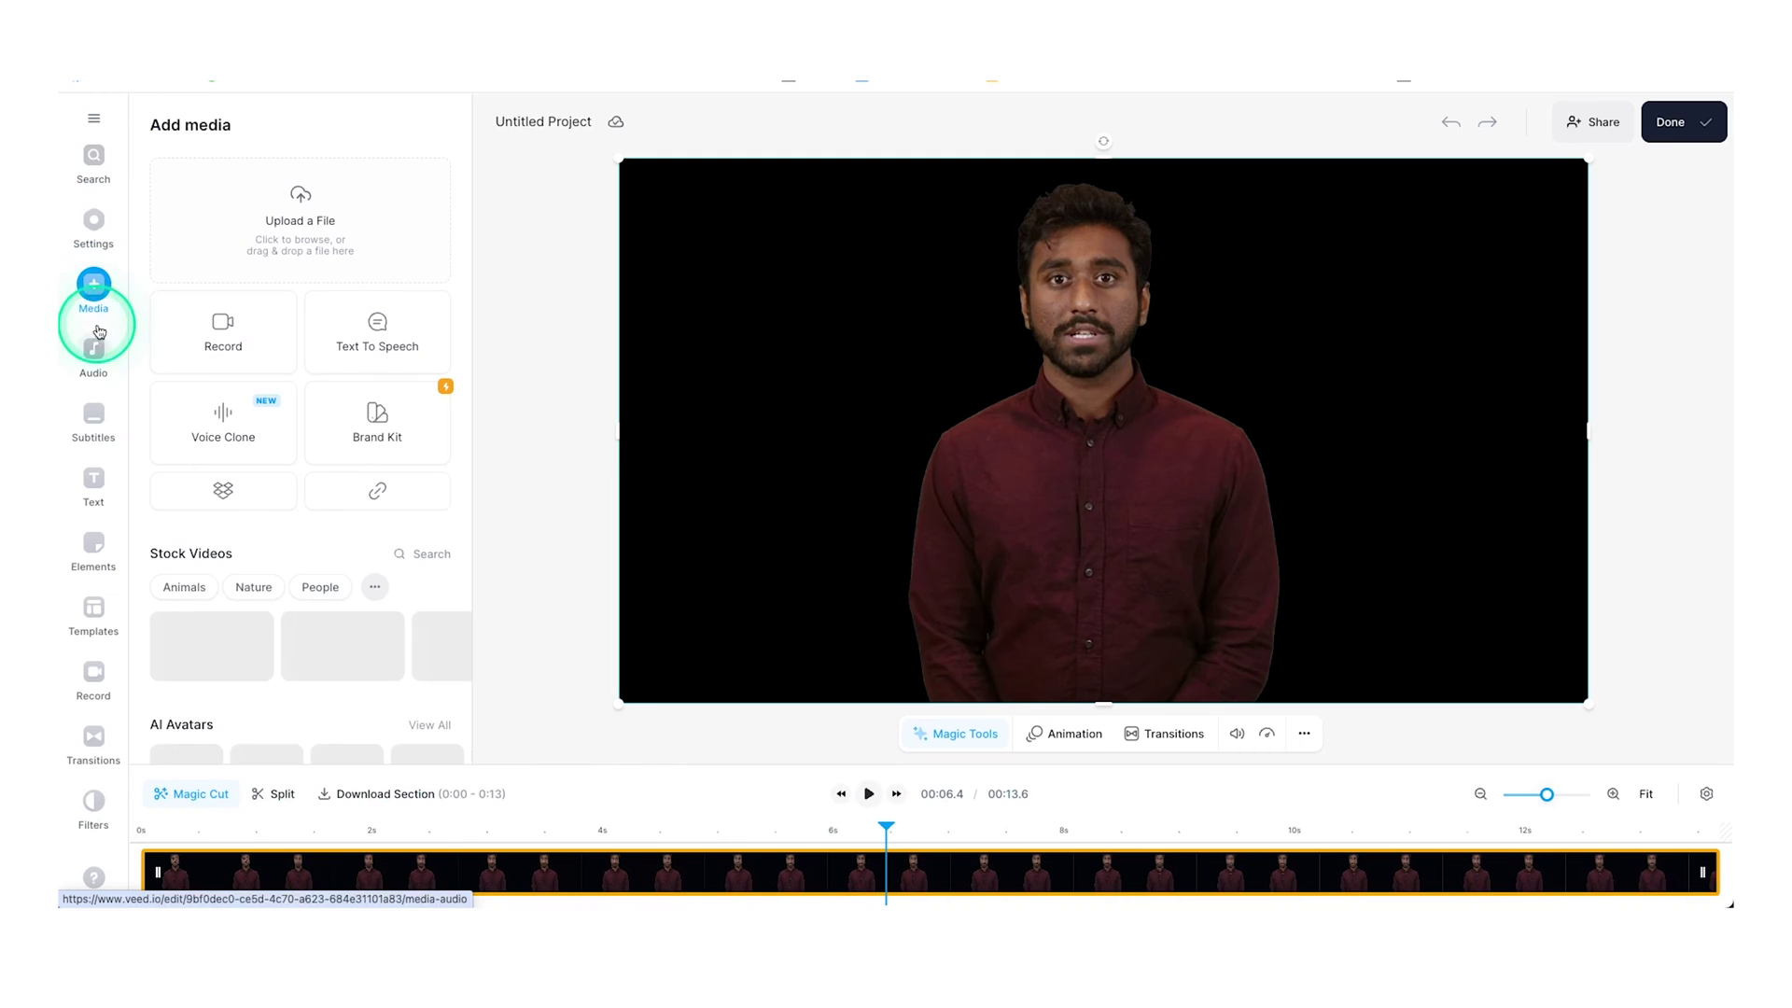
scroll(235, 402, "down", 3)
scroll(234, 402, "down", 5)
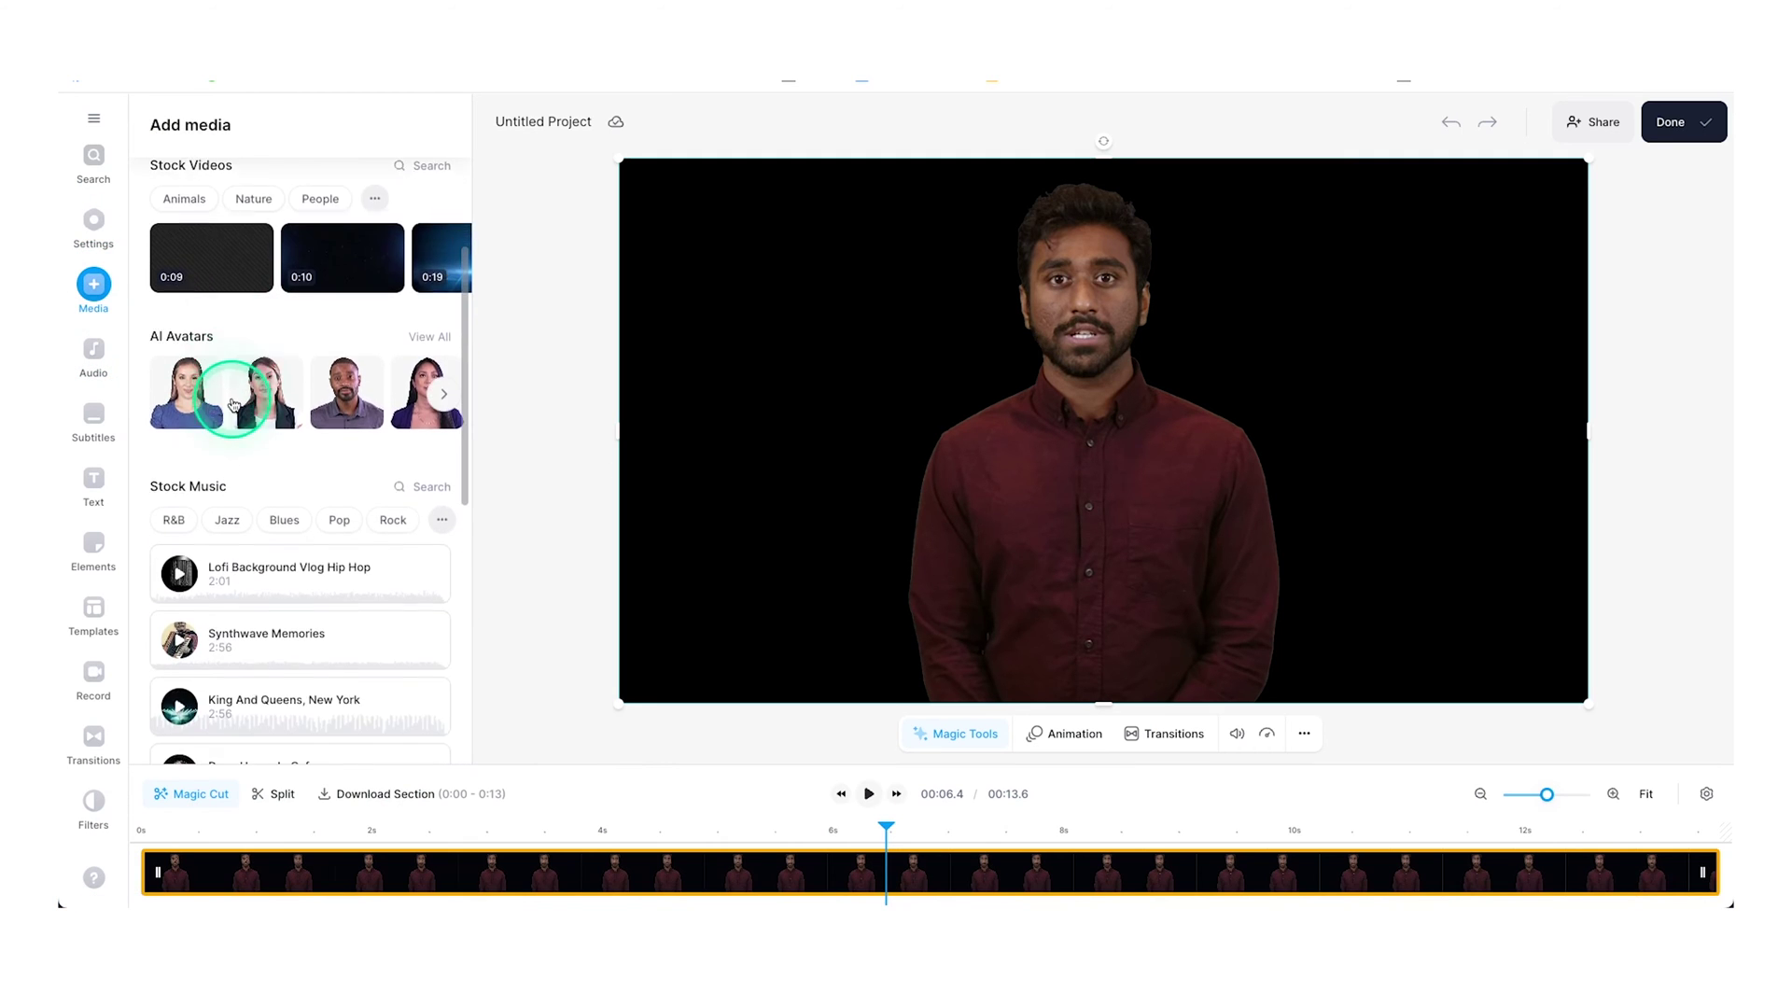
left_click(93, 348)
Step: Look over the Subtitles options, then open the Add Text panel
scroll(276, 435, "down", 3)
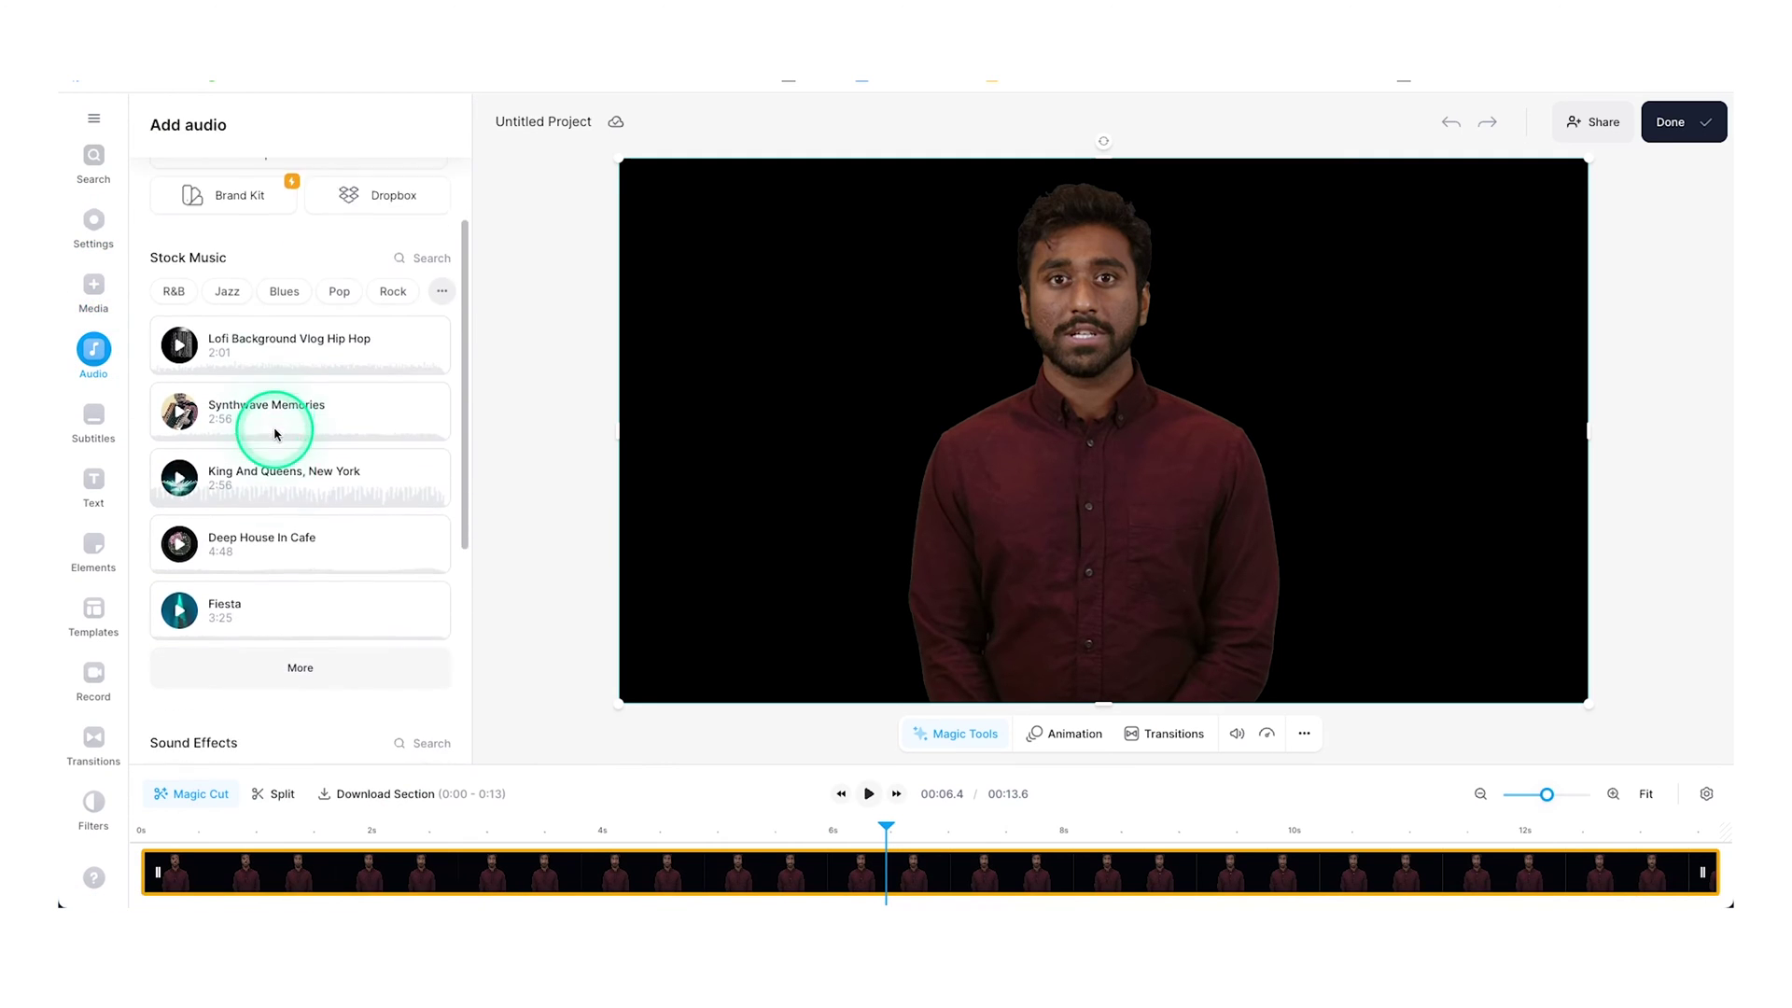
left_click(94, 414)
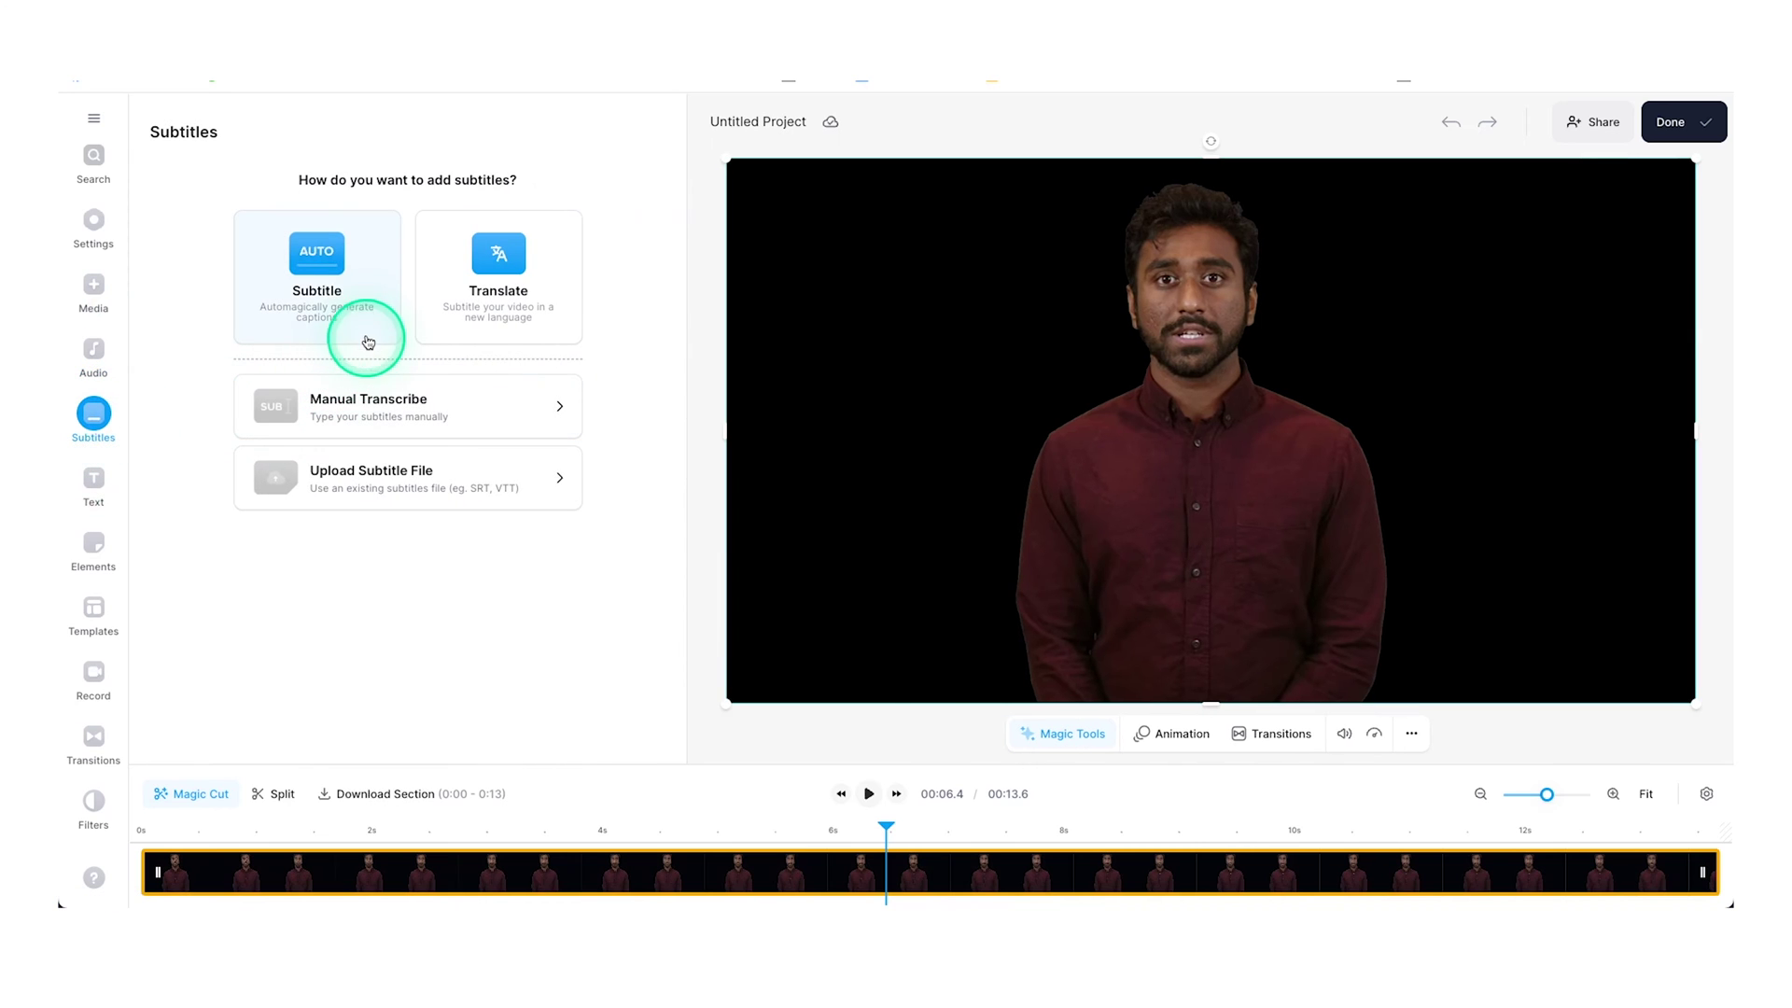
left_click(95, 482)
scroll(313, 415, "down", 2)
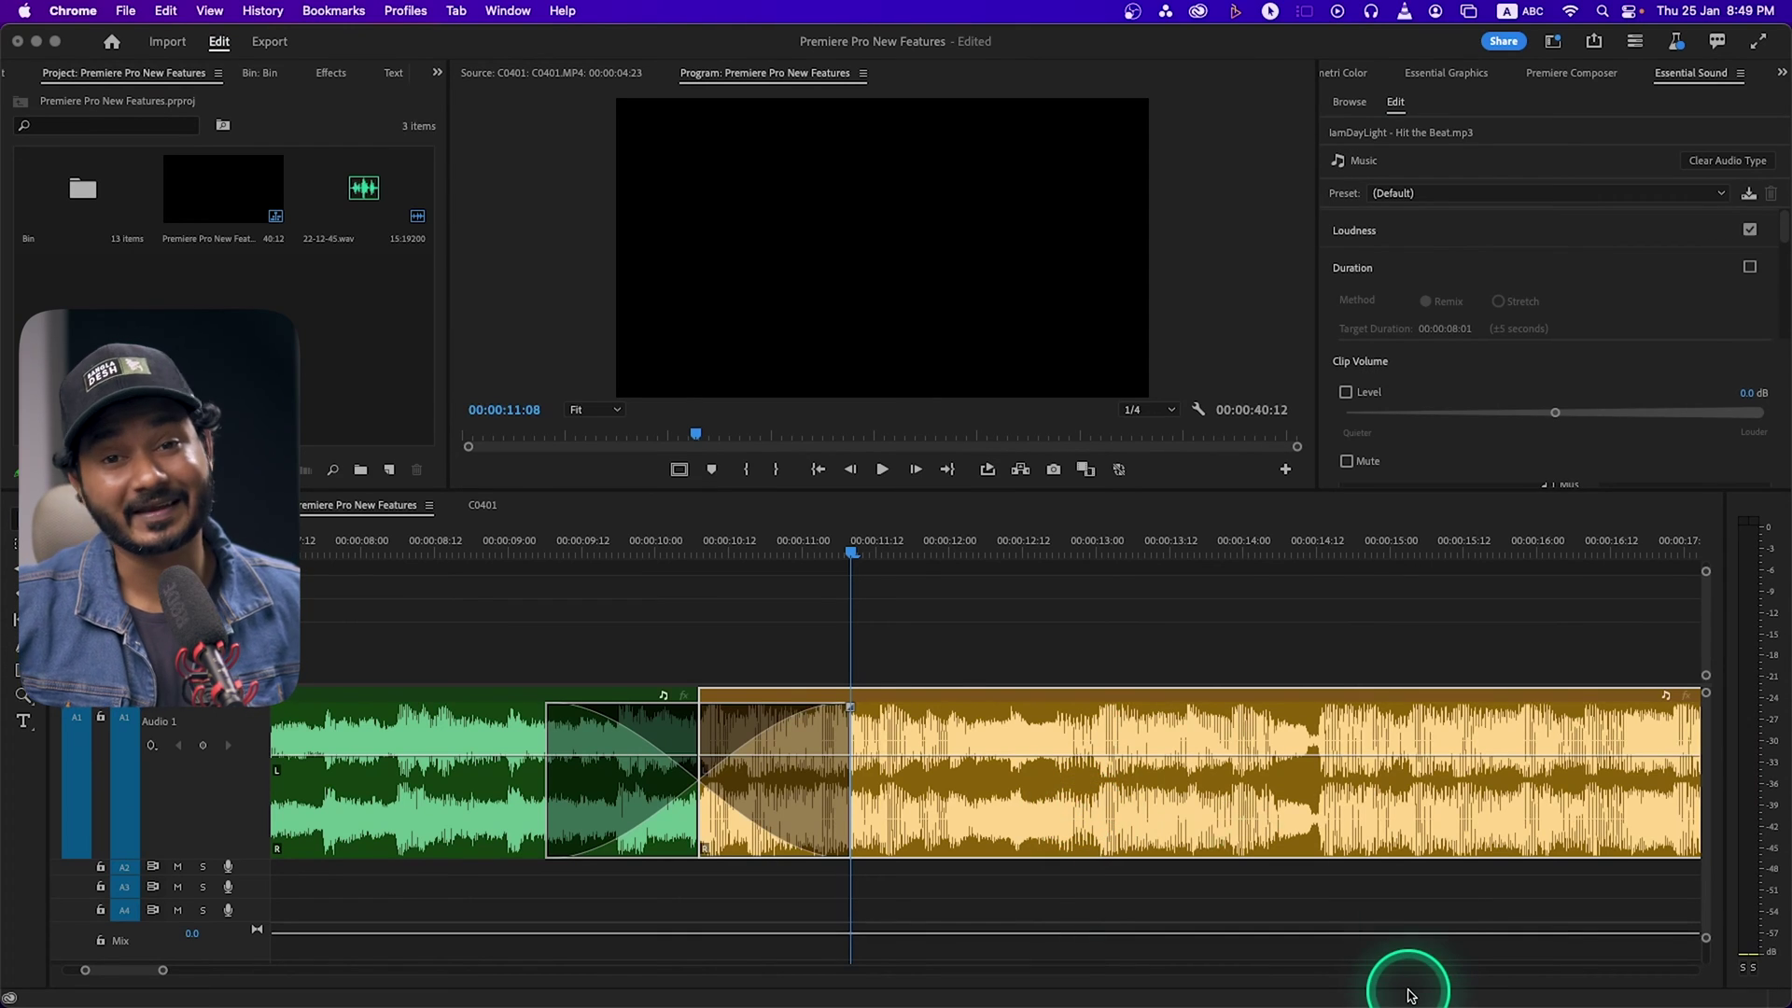
Step: Play the timeline from about 25 seconds to hear the 22-12-45.wav clip
scroll(1304, 860, "down", 10)
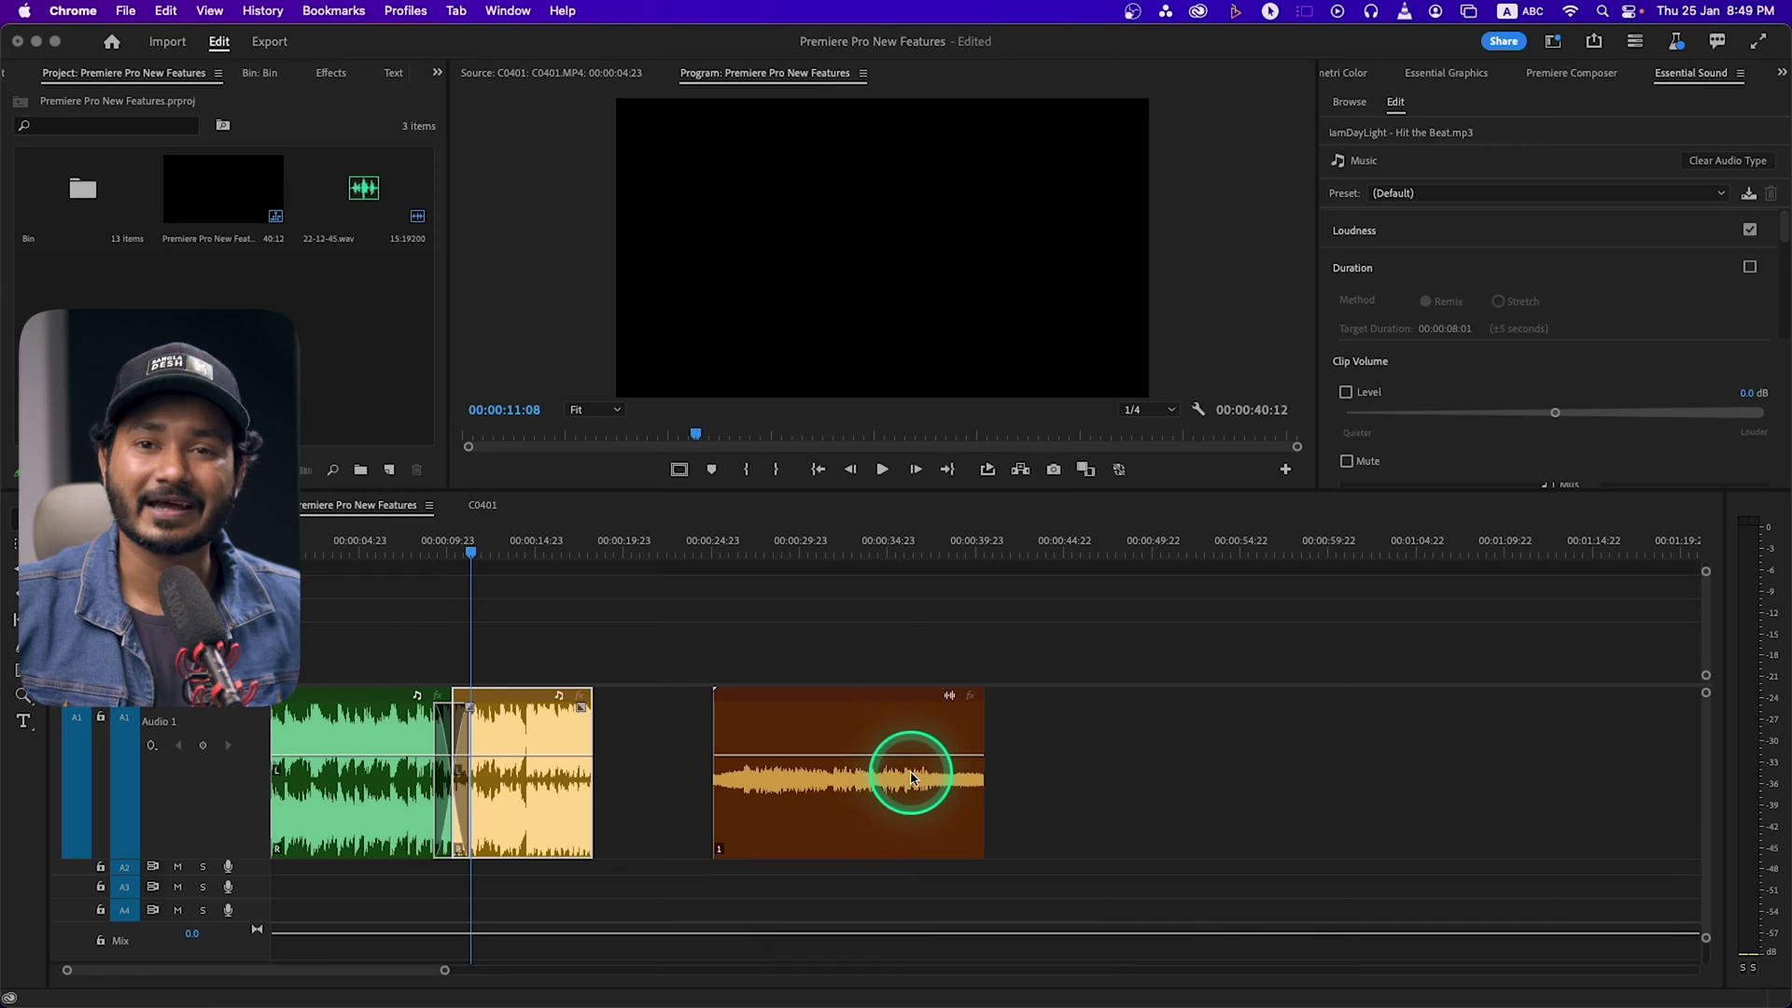
scroll(922, 775, "up", 3)
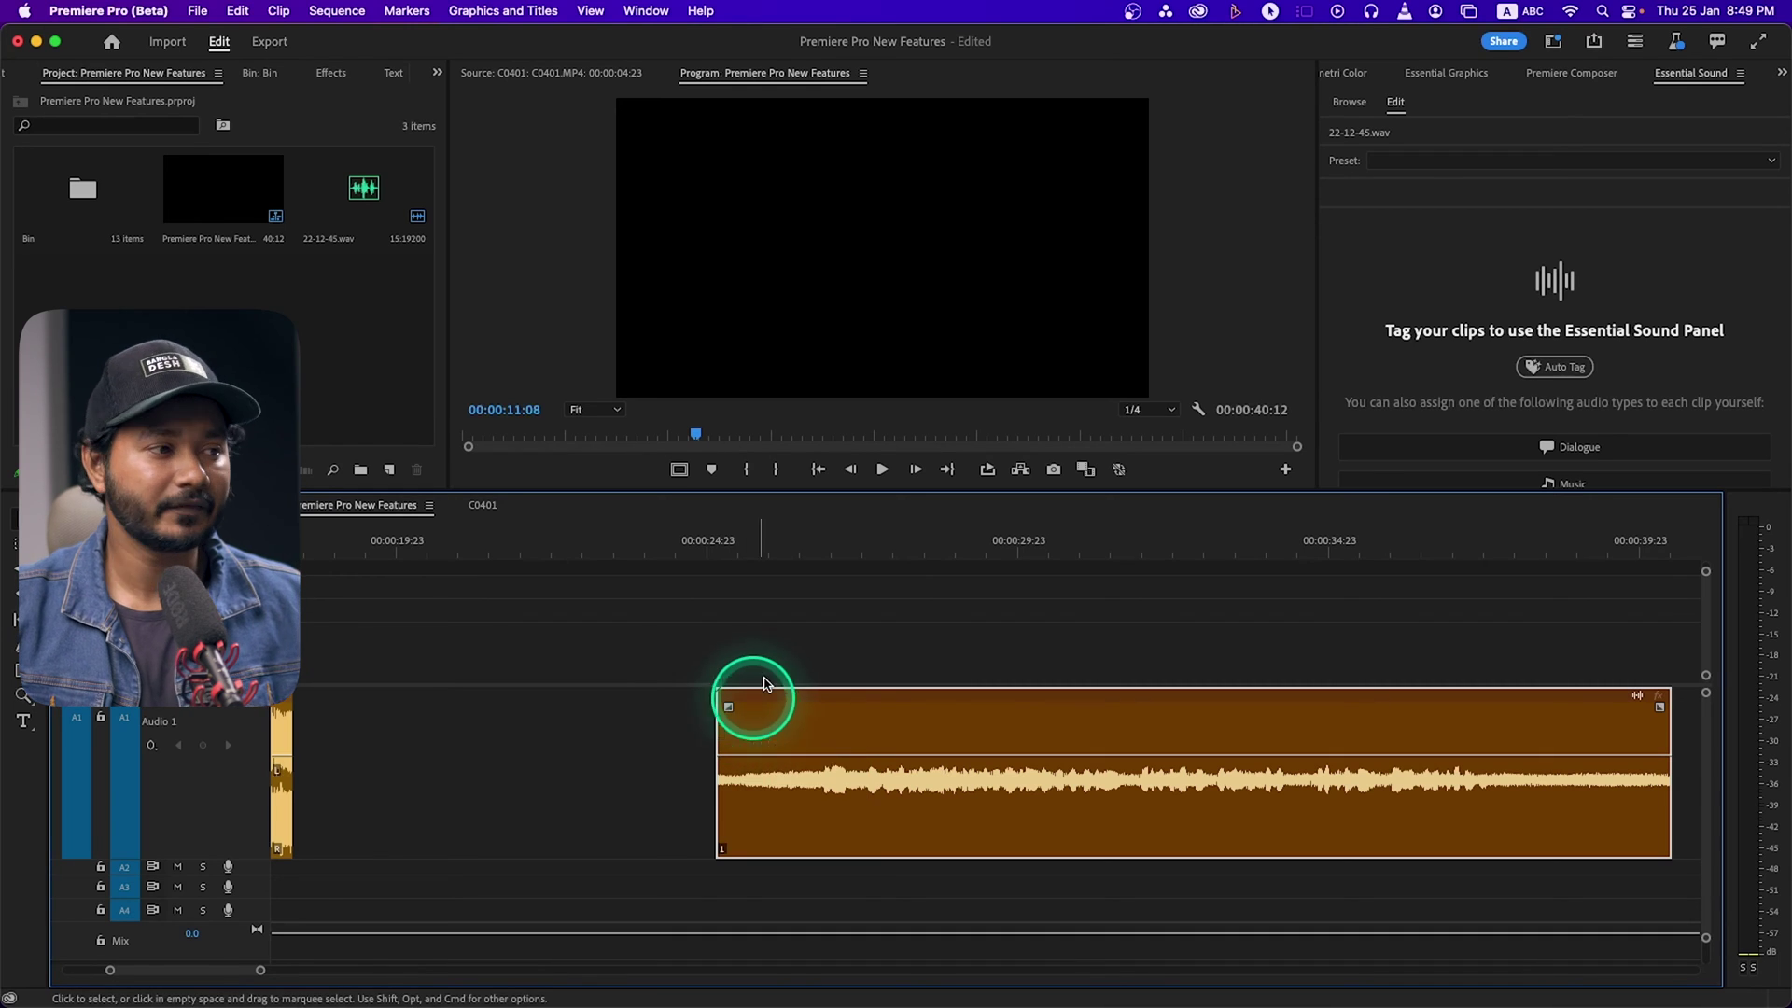
left_click(744, 562)
left_click(741, 553)
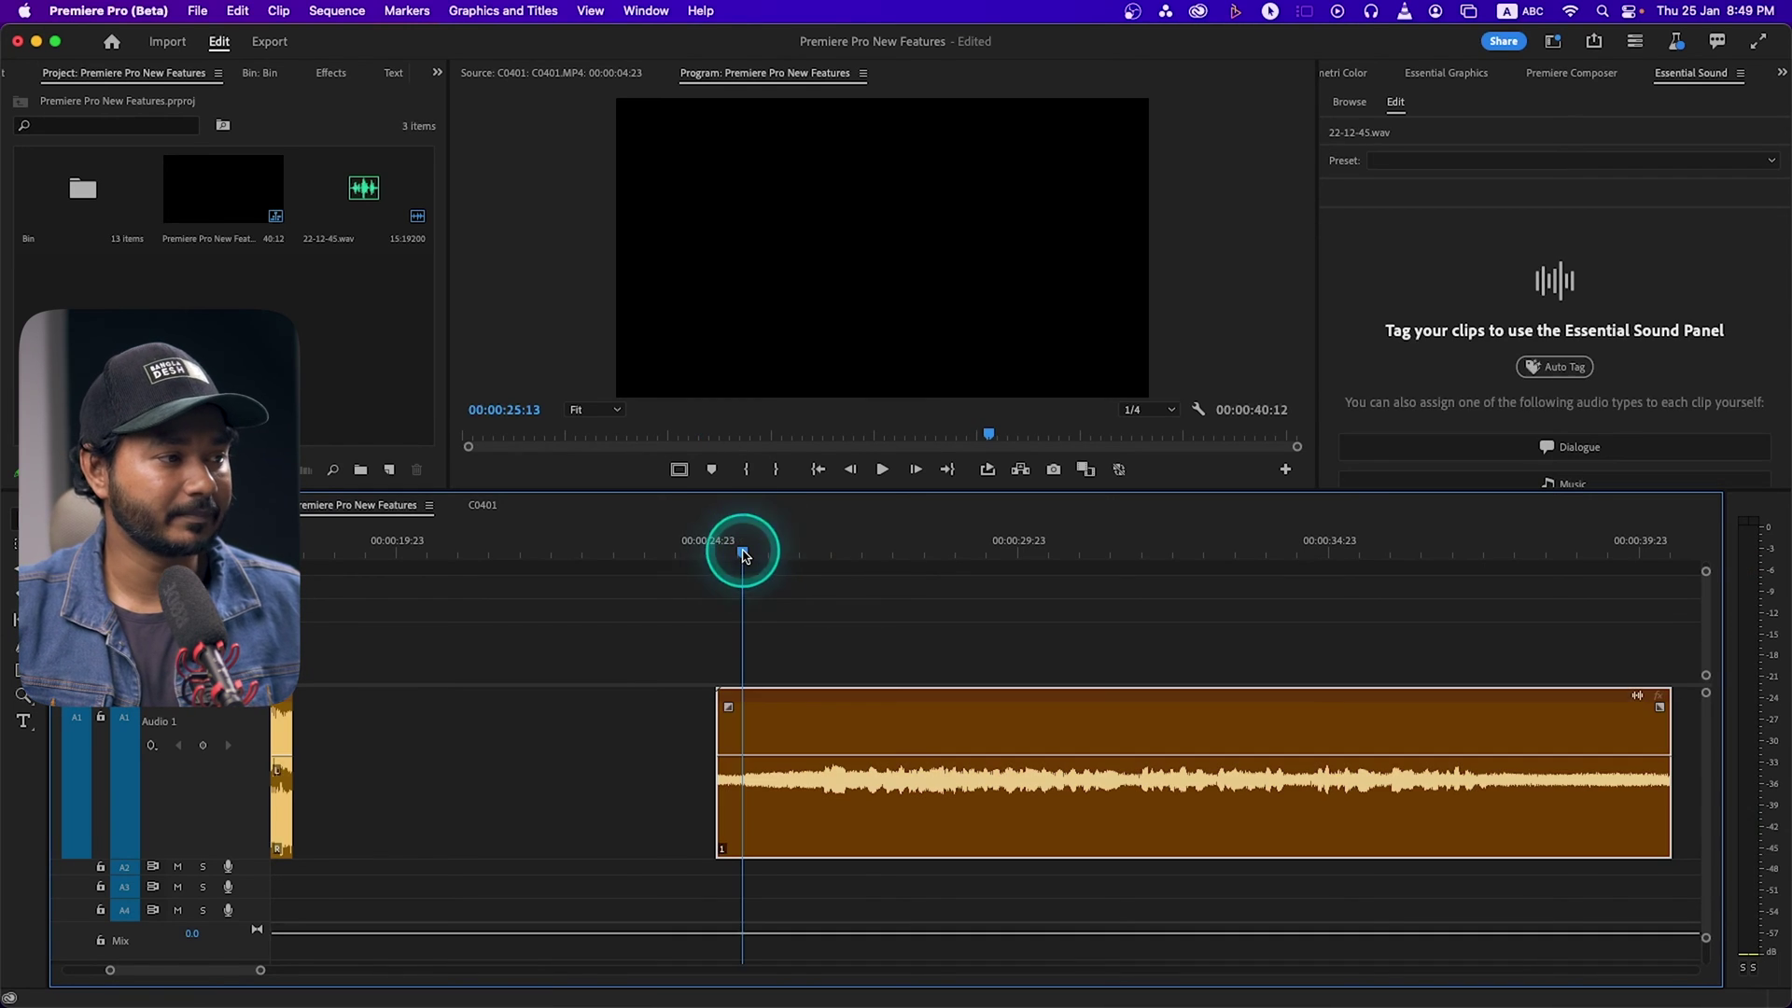
key("space")
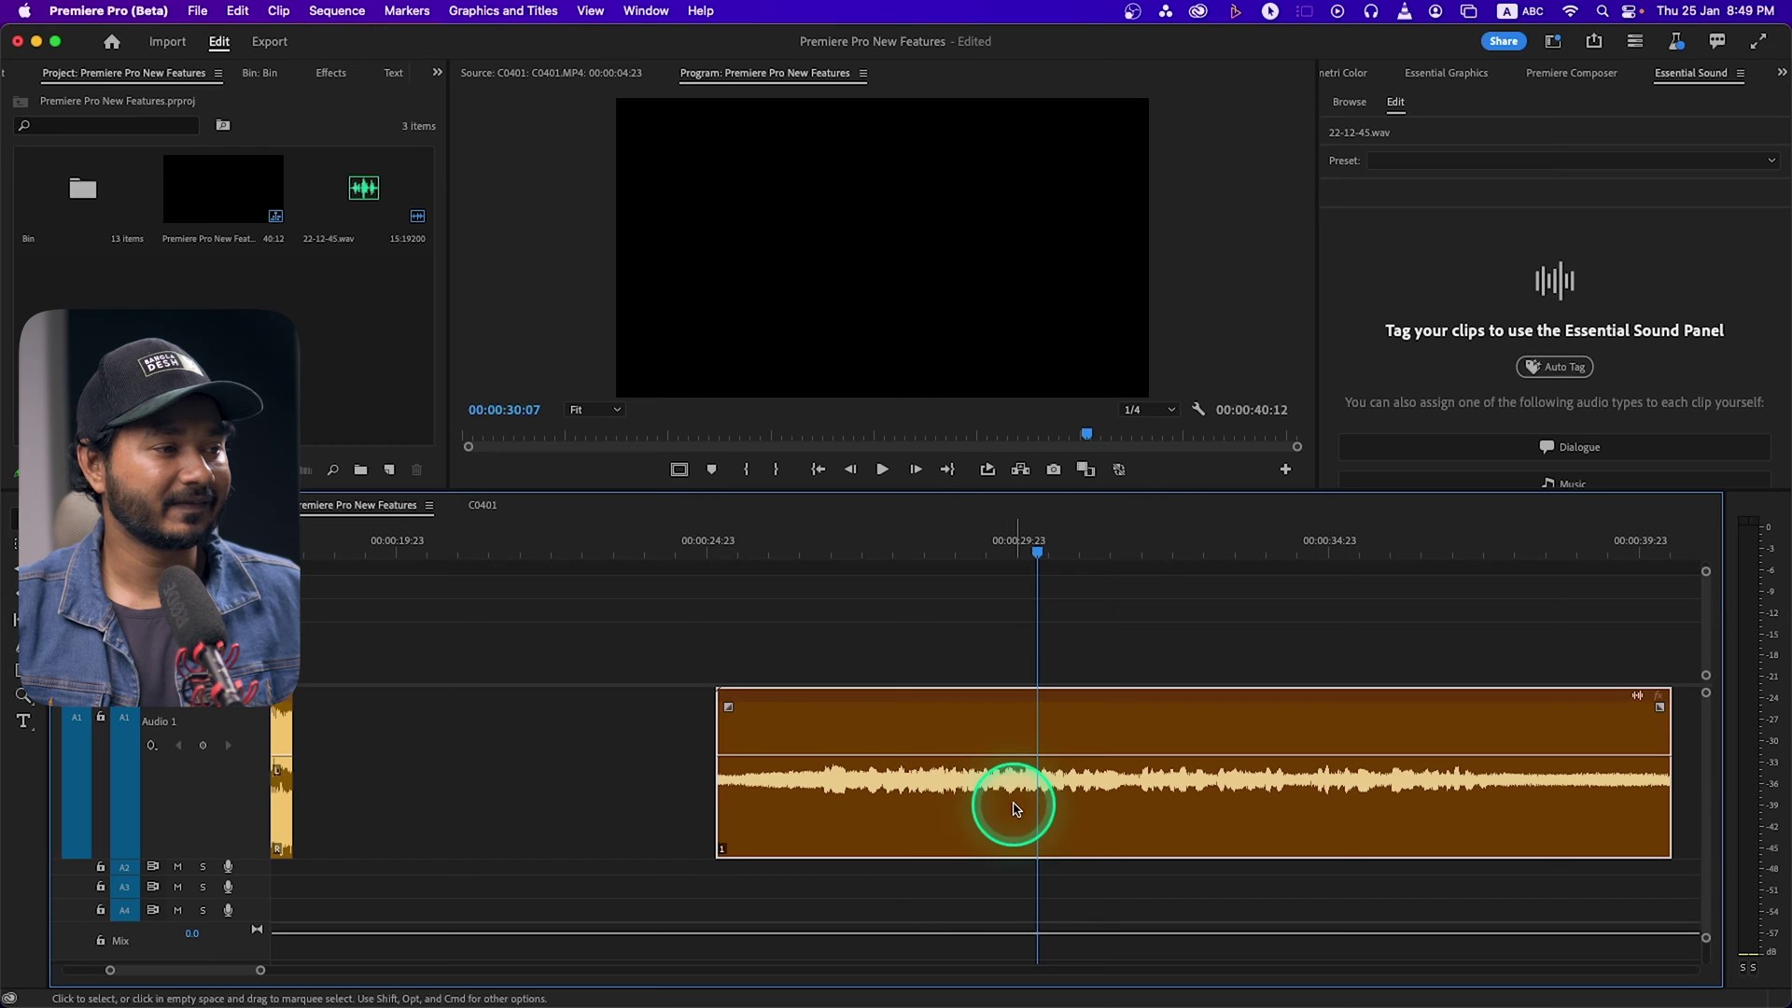
left_click(644, 10)
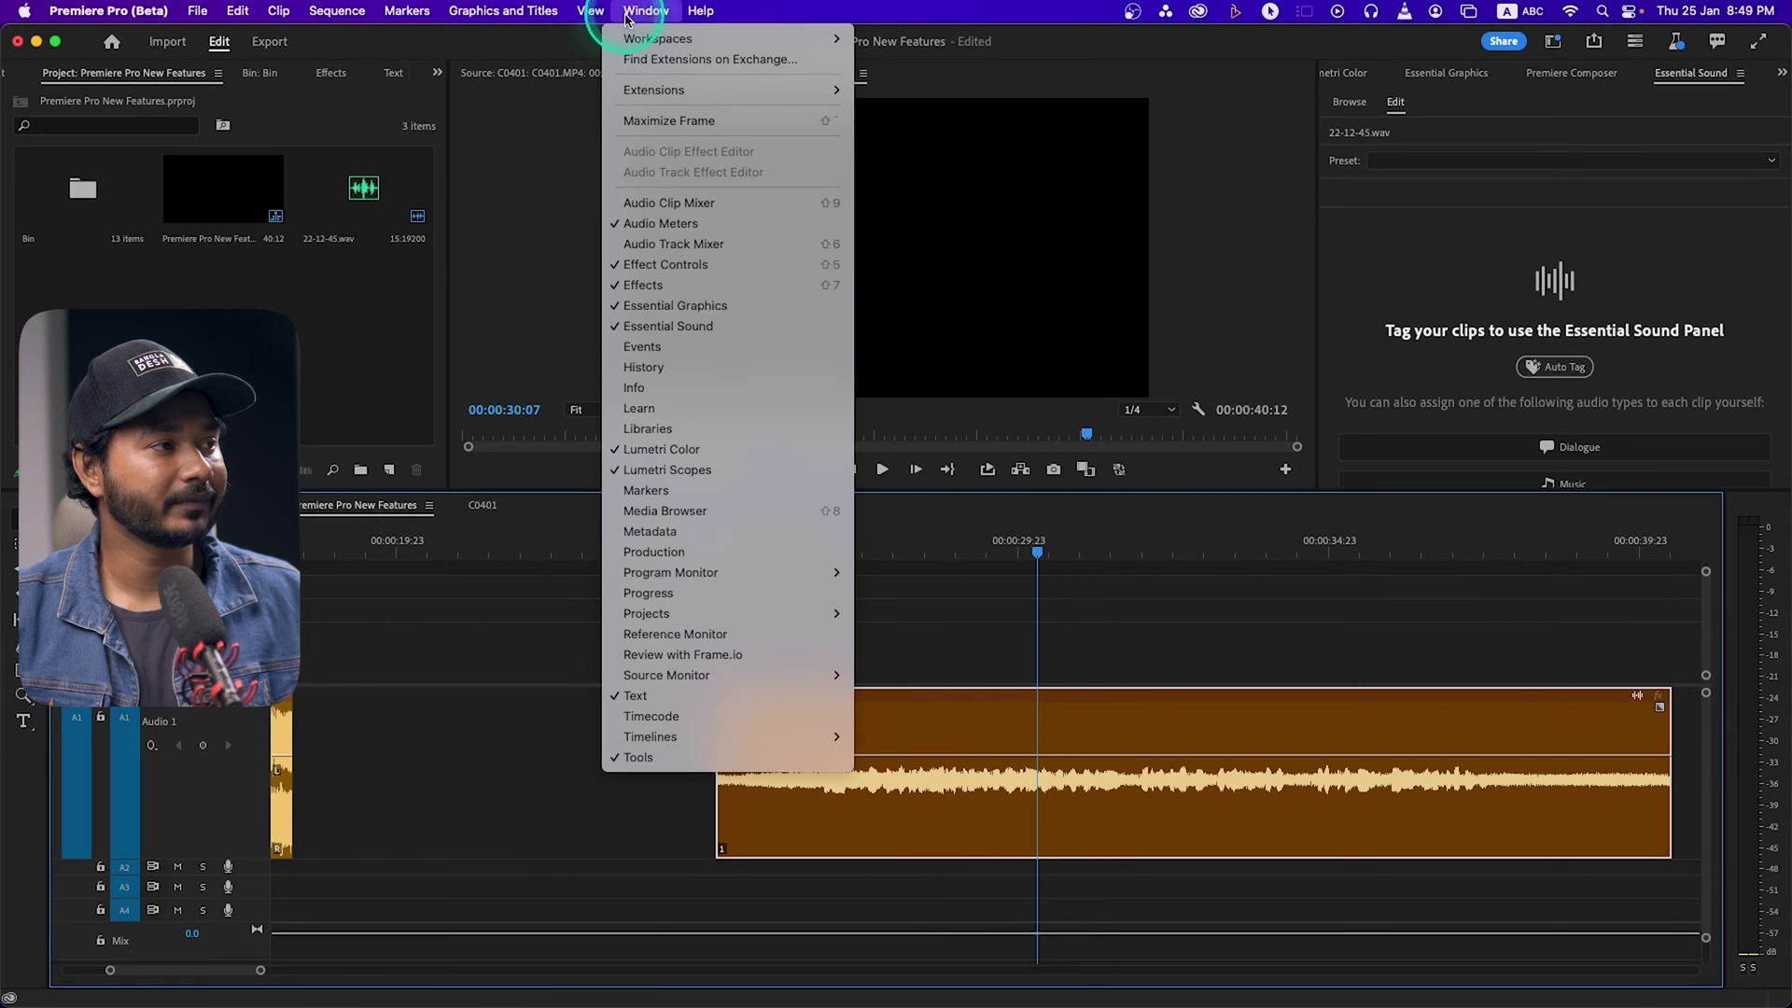
Step: Tag 22-12-45.wav as Dialogue with Enhance Speech on, then play it from about 26 seconds
left_click(758, 325)
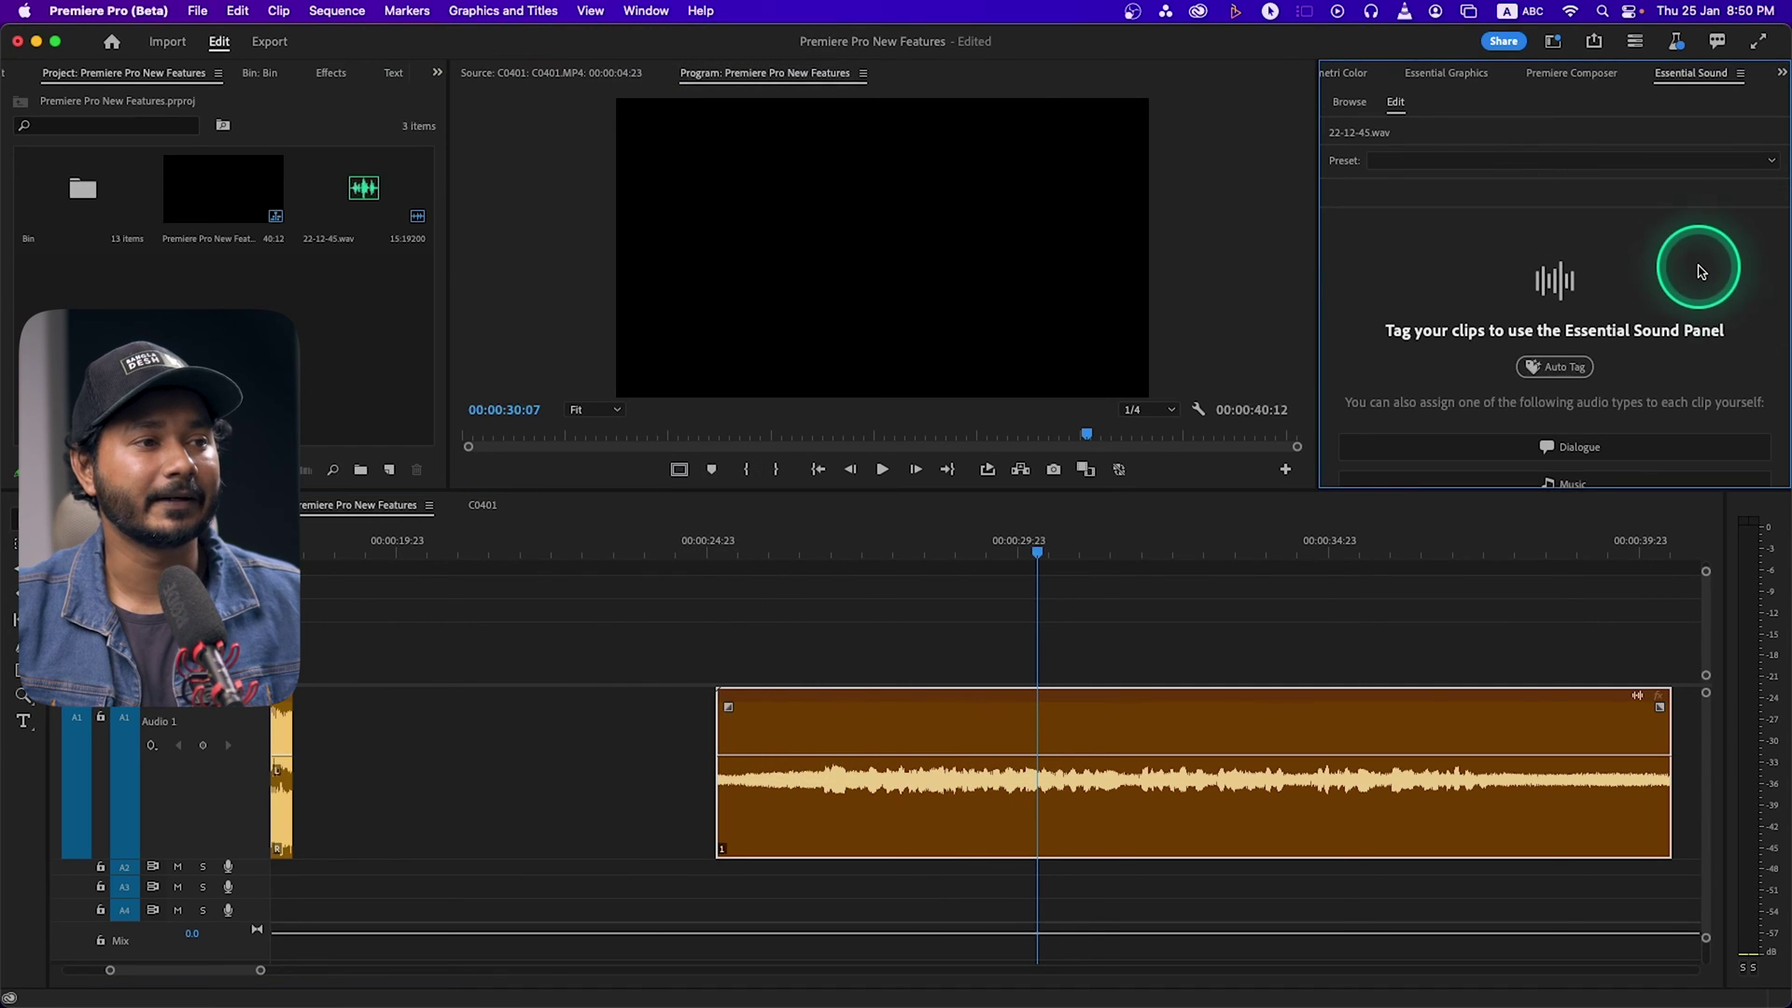
left_click(1597, 449)
scroll(1540, 331, "up", 3)
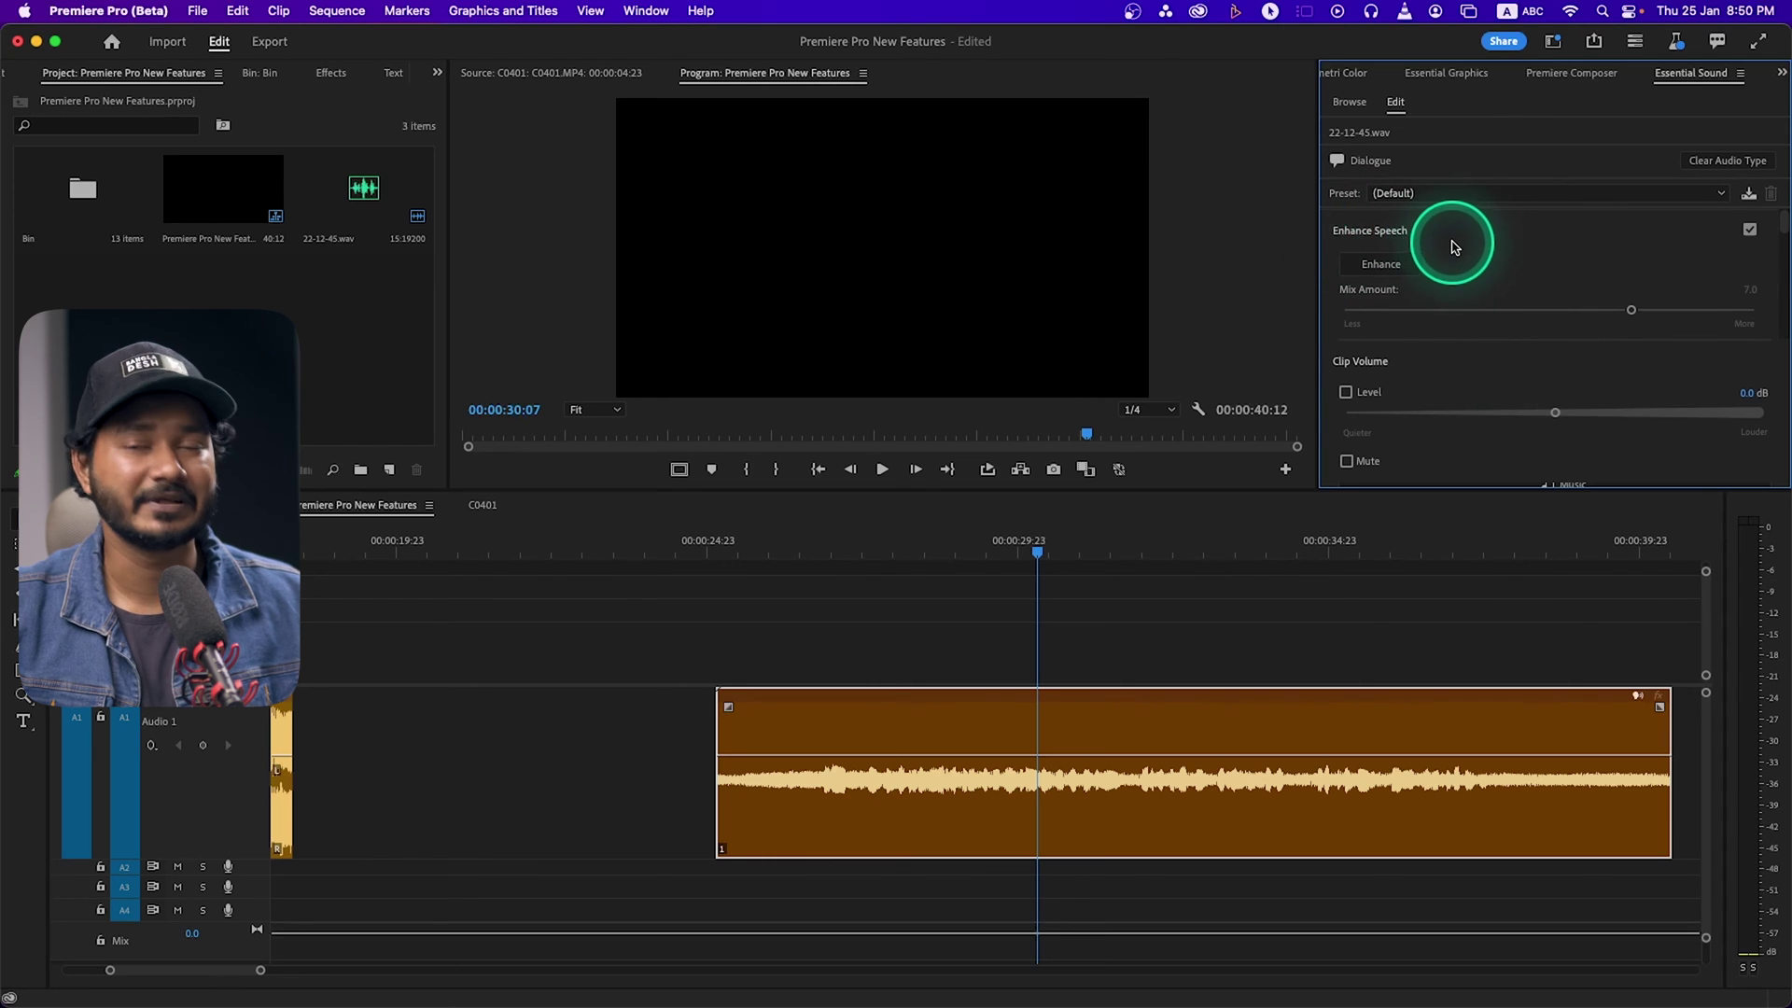
left_click(1403, 271)
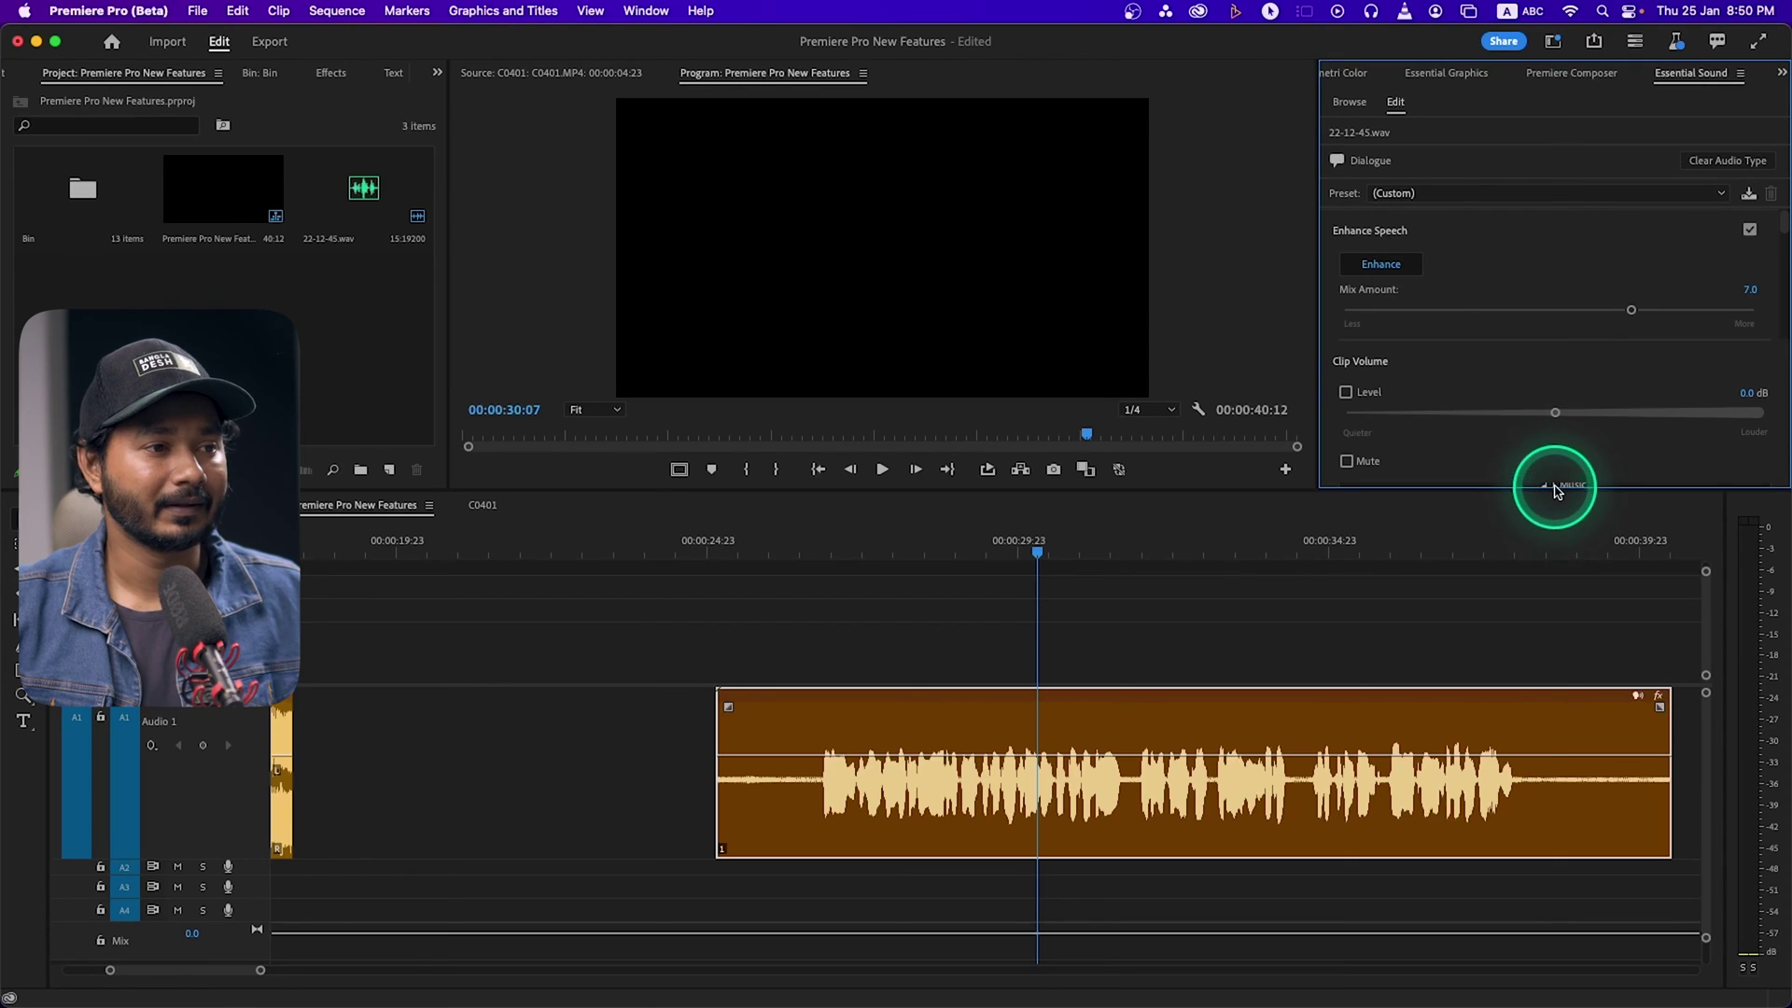
left_click_drag(1554, 488, 1565, 579)
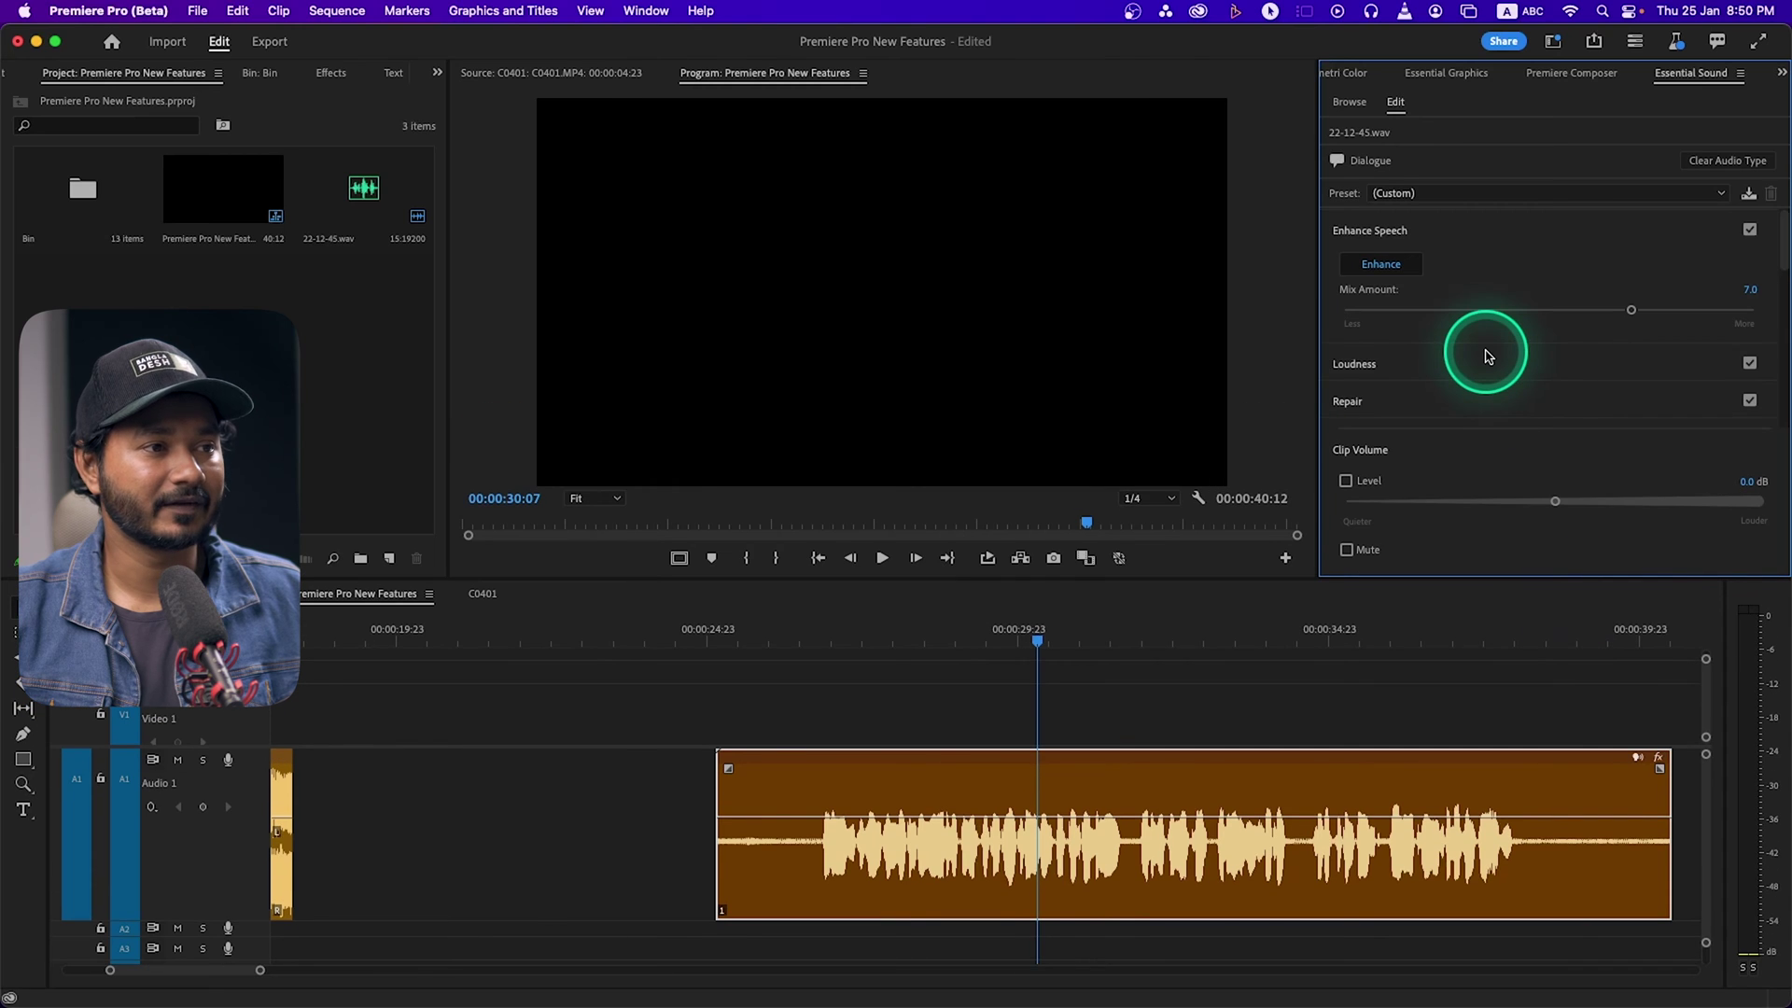
scroll(1490, 360, "down", 5)
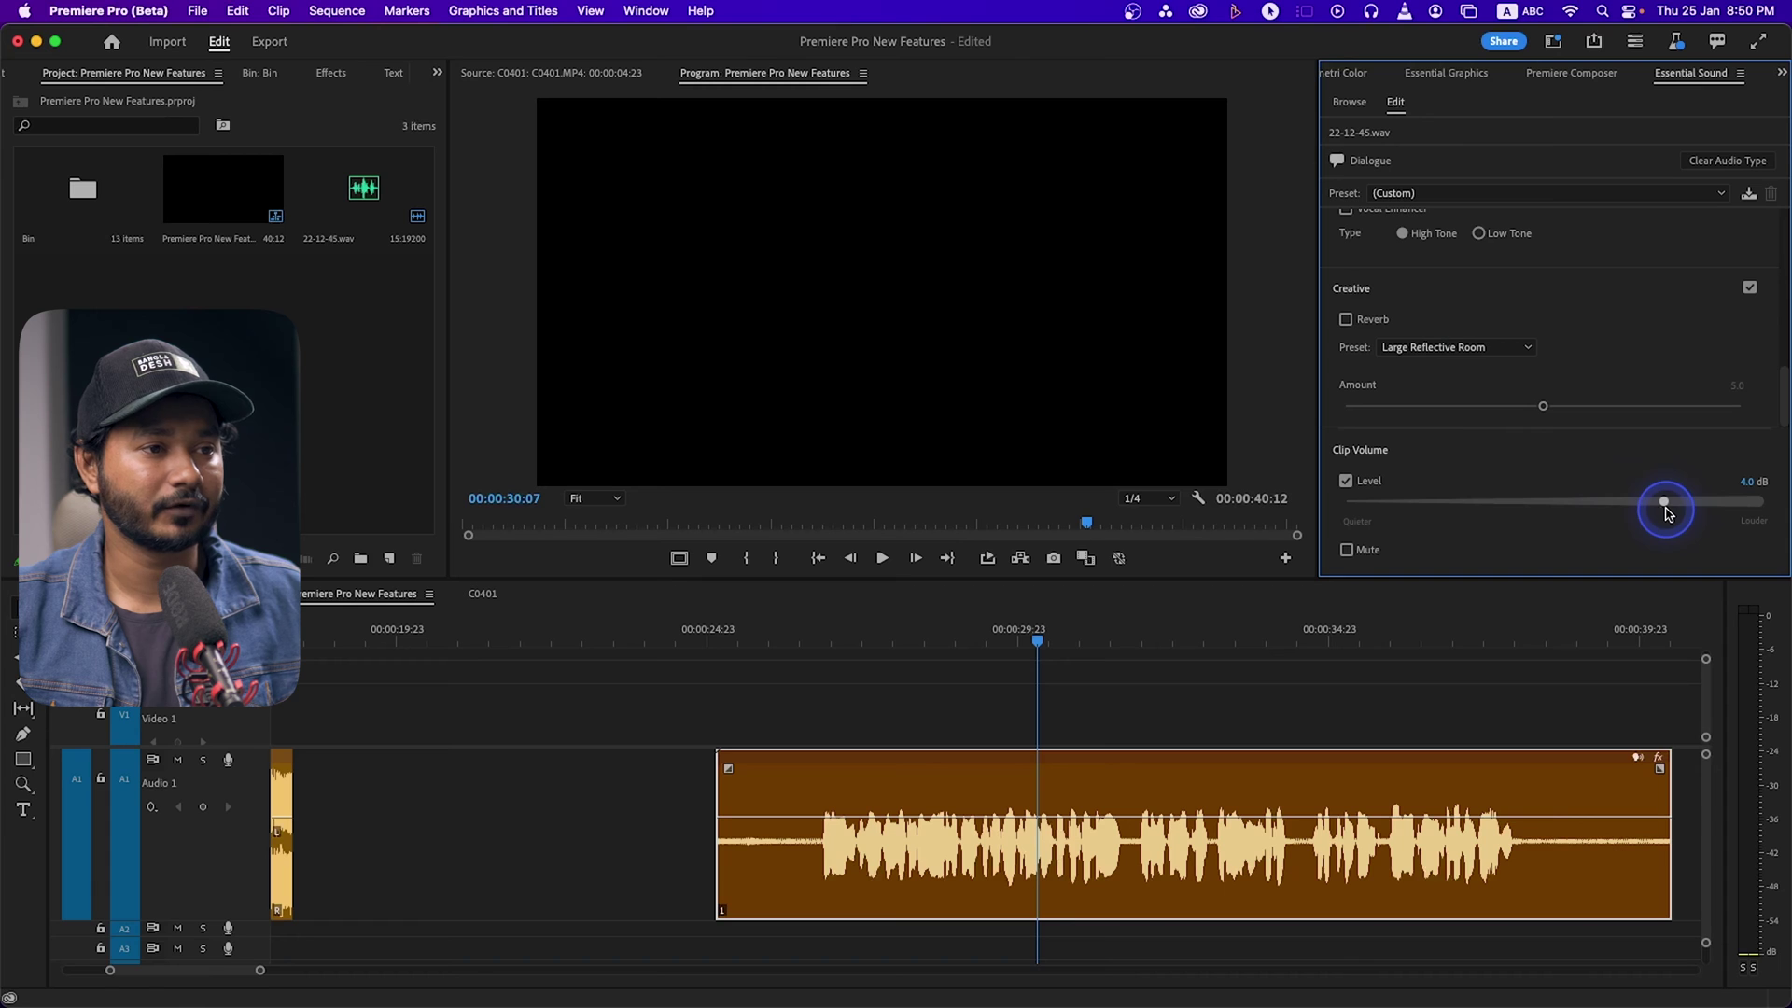
left_click(795, 632)
key("space")
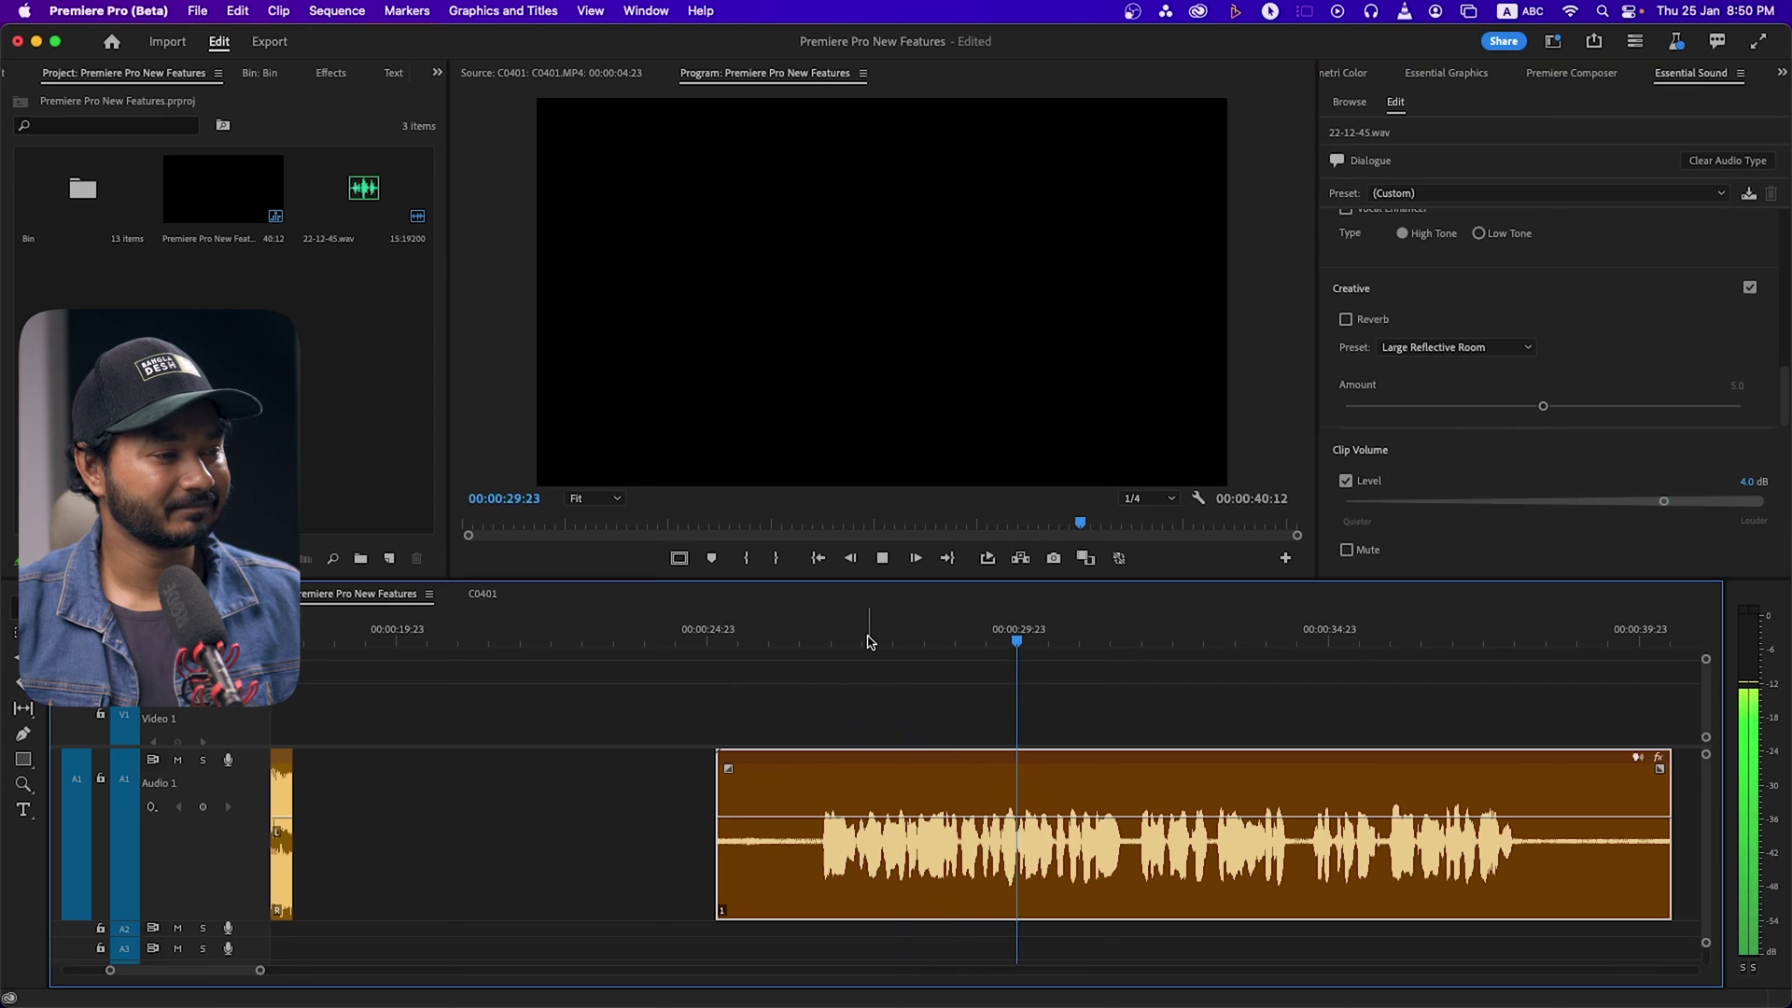
Step: Compare the clip with Enhance Speech off, then switch Enhance Speech back on
scroll(1727, 355, "up", 5)
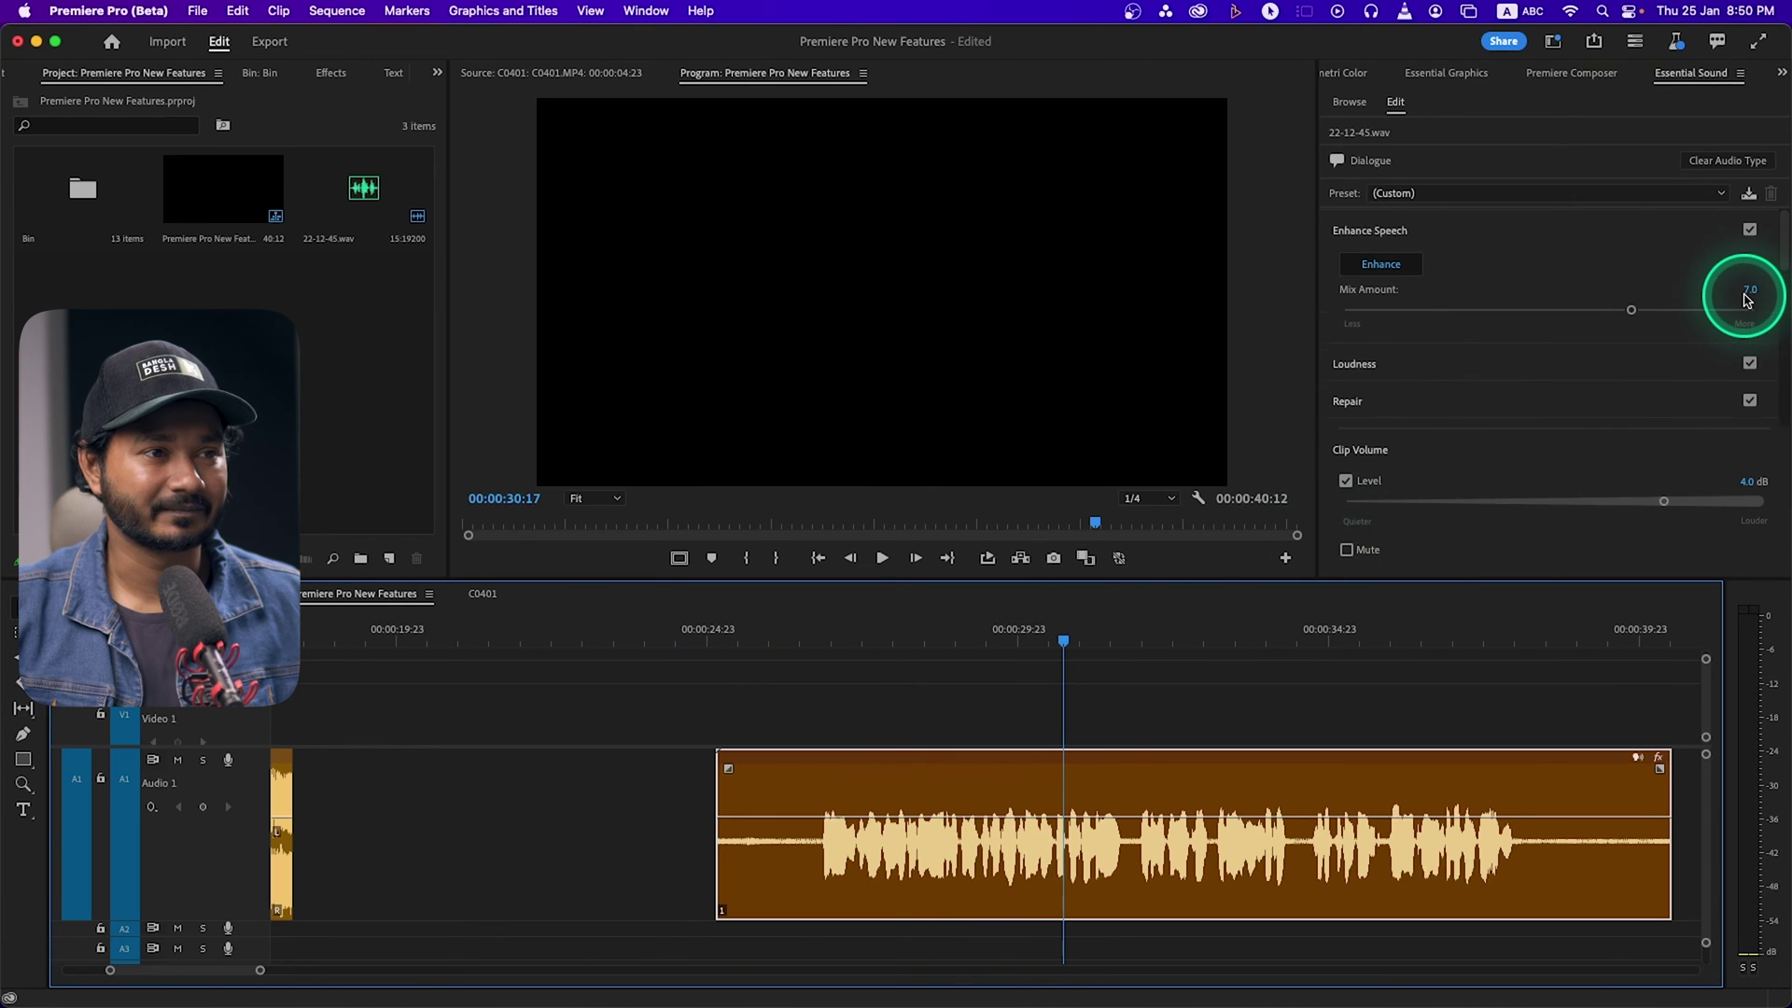
left_click(1742, 231)
left_click(653, 777)
left_click(804, 649)
left_click(807, 641)
key("space")
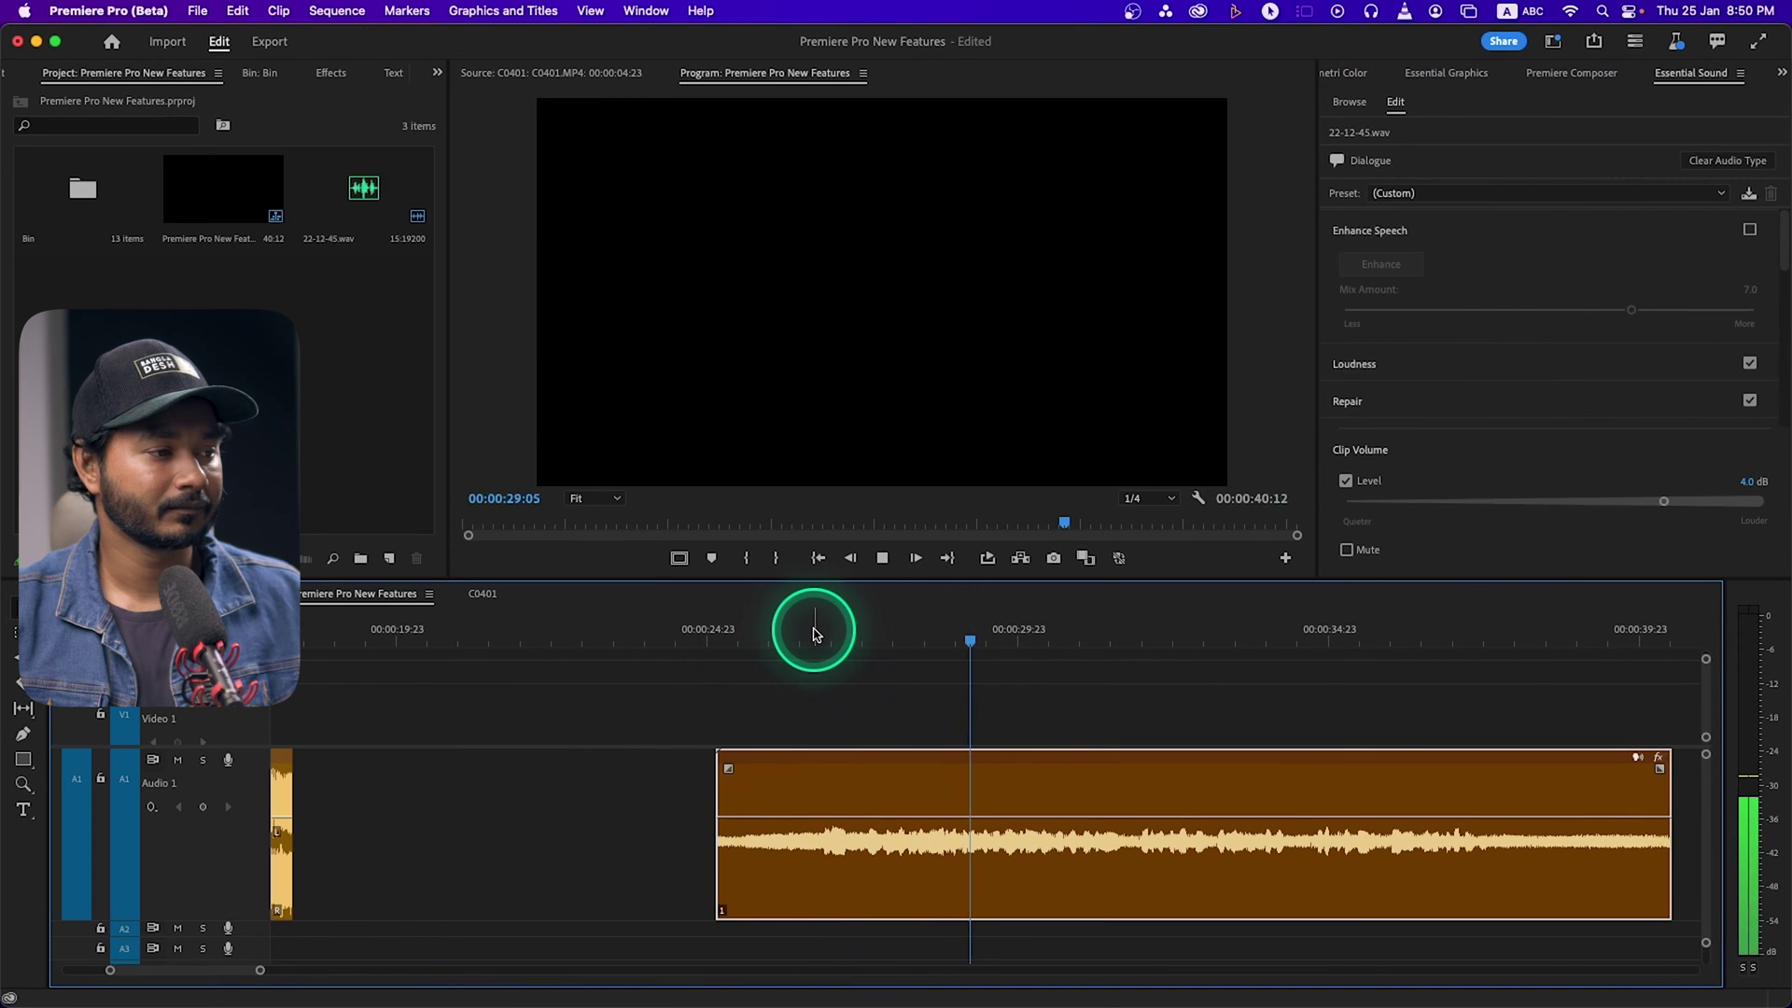
left_click(1749, 232)
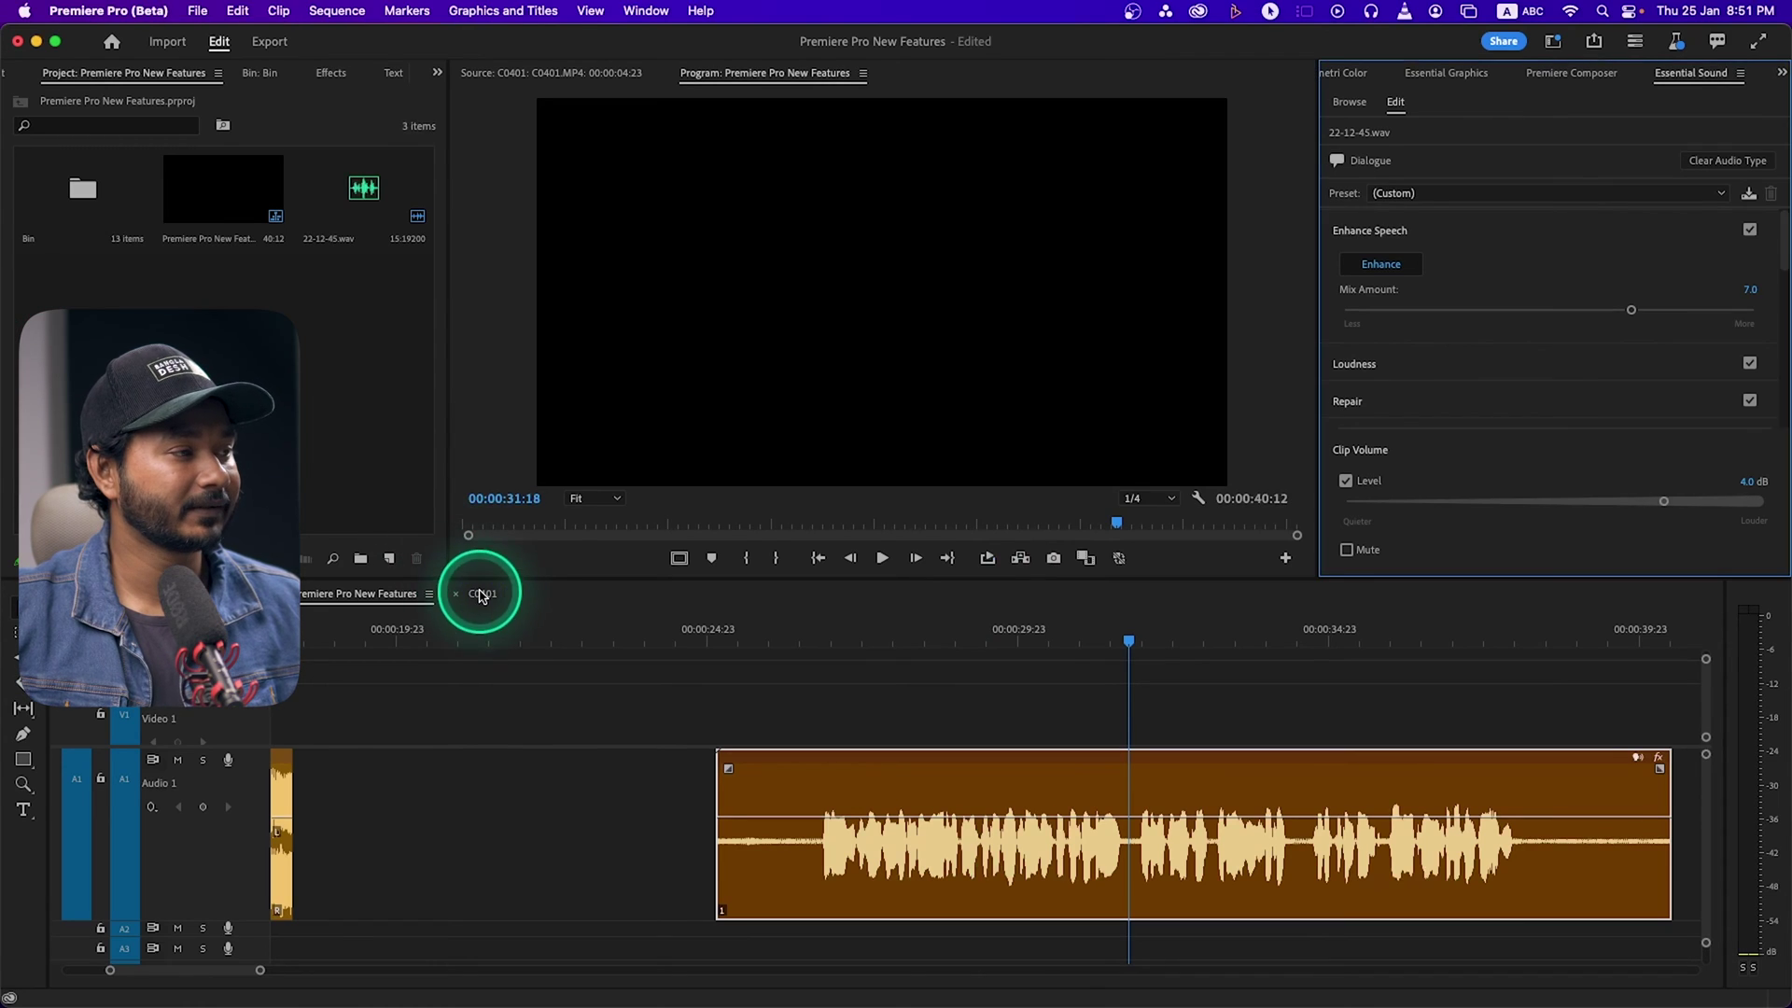
Step: Switch to the C0401 sequence, zoom in and expand the Audio 1–3 tracks
left_click(482, 595)
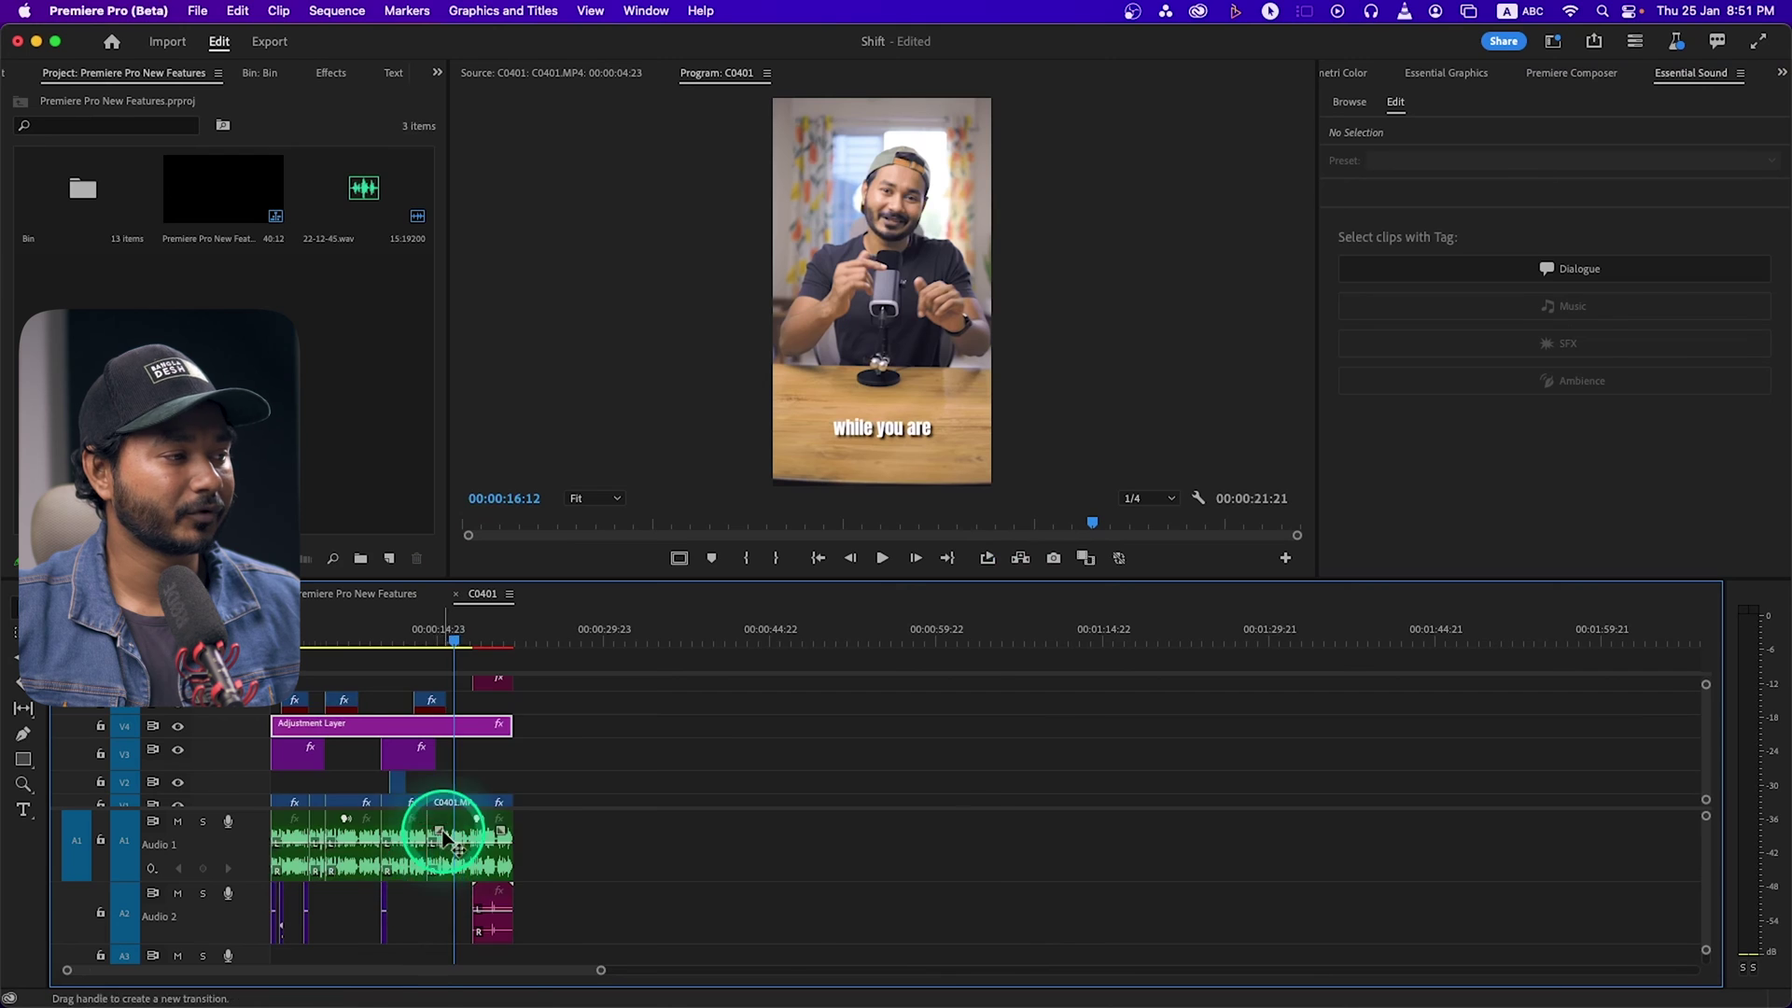
key("=")
scroll(228, 855, "down", 3)
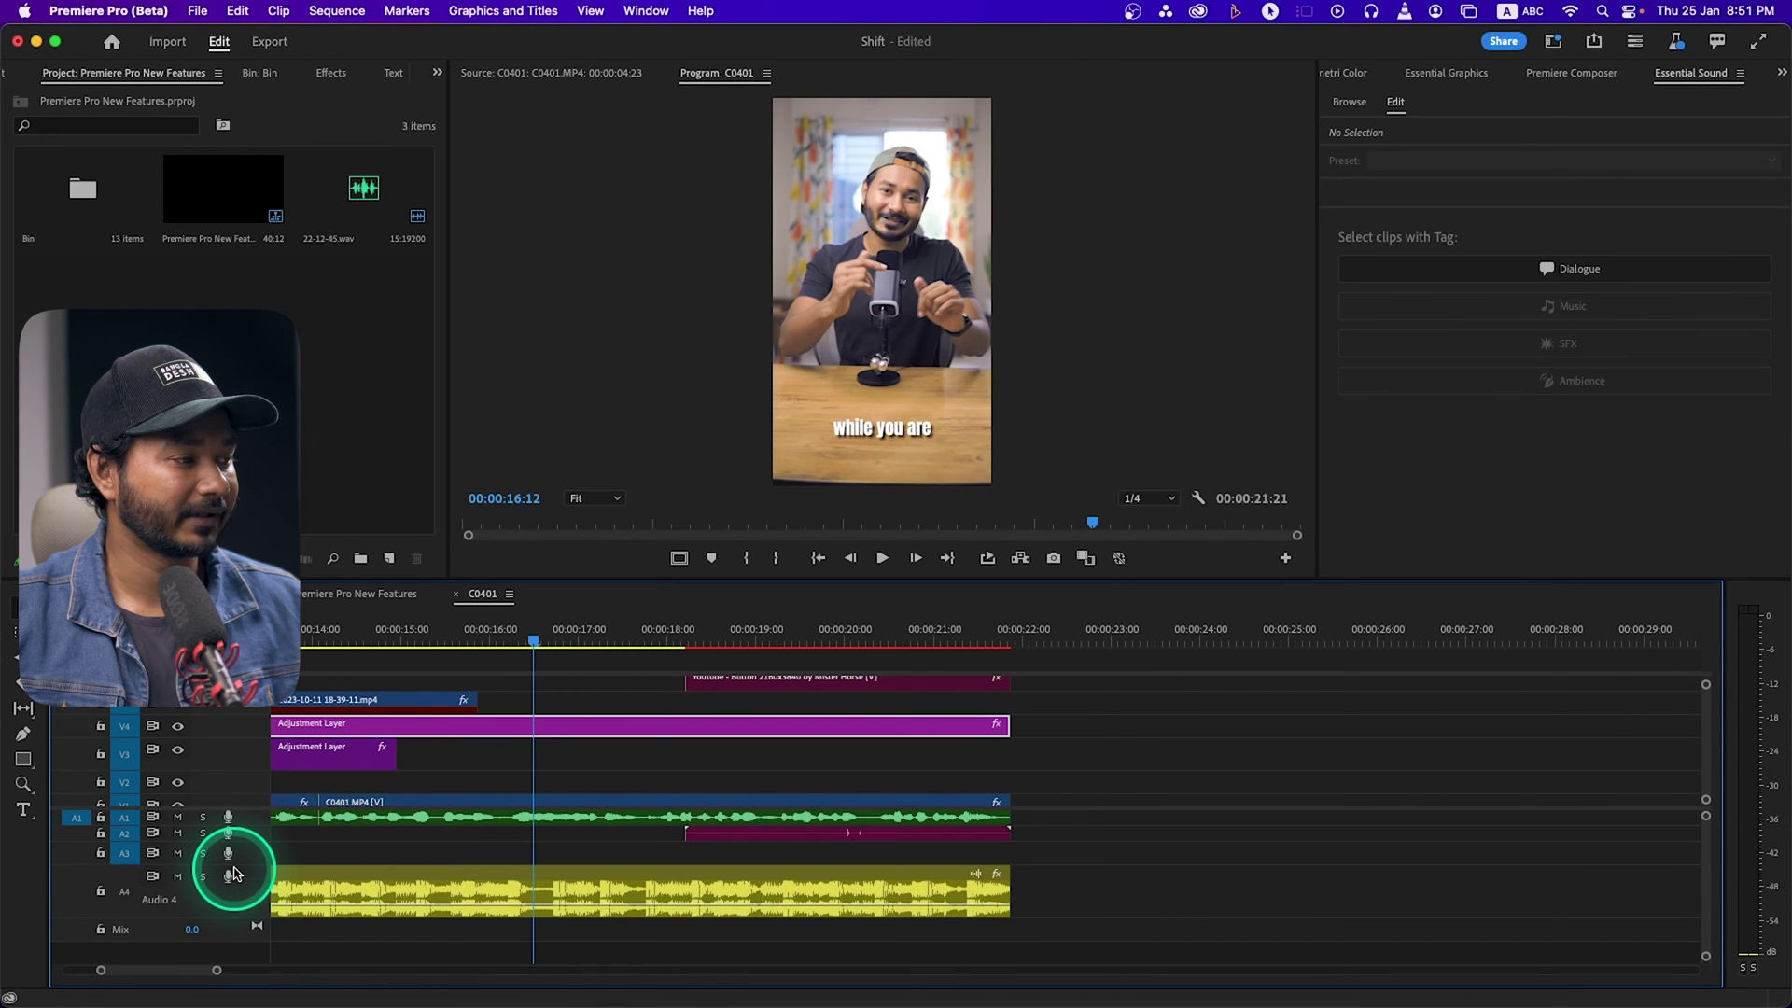
double_click(246, 848)
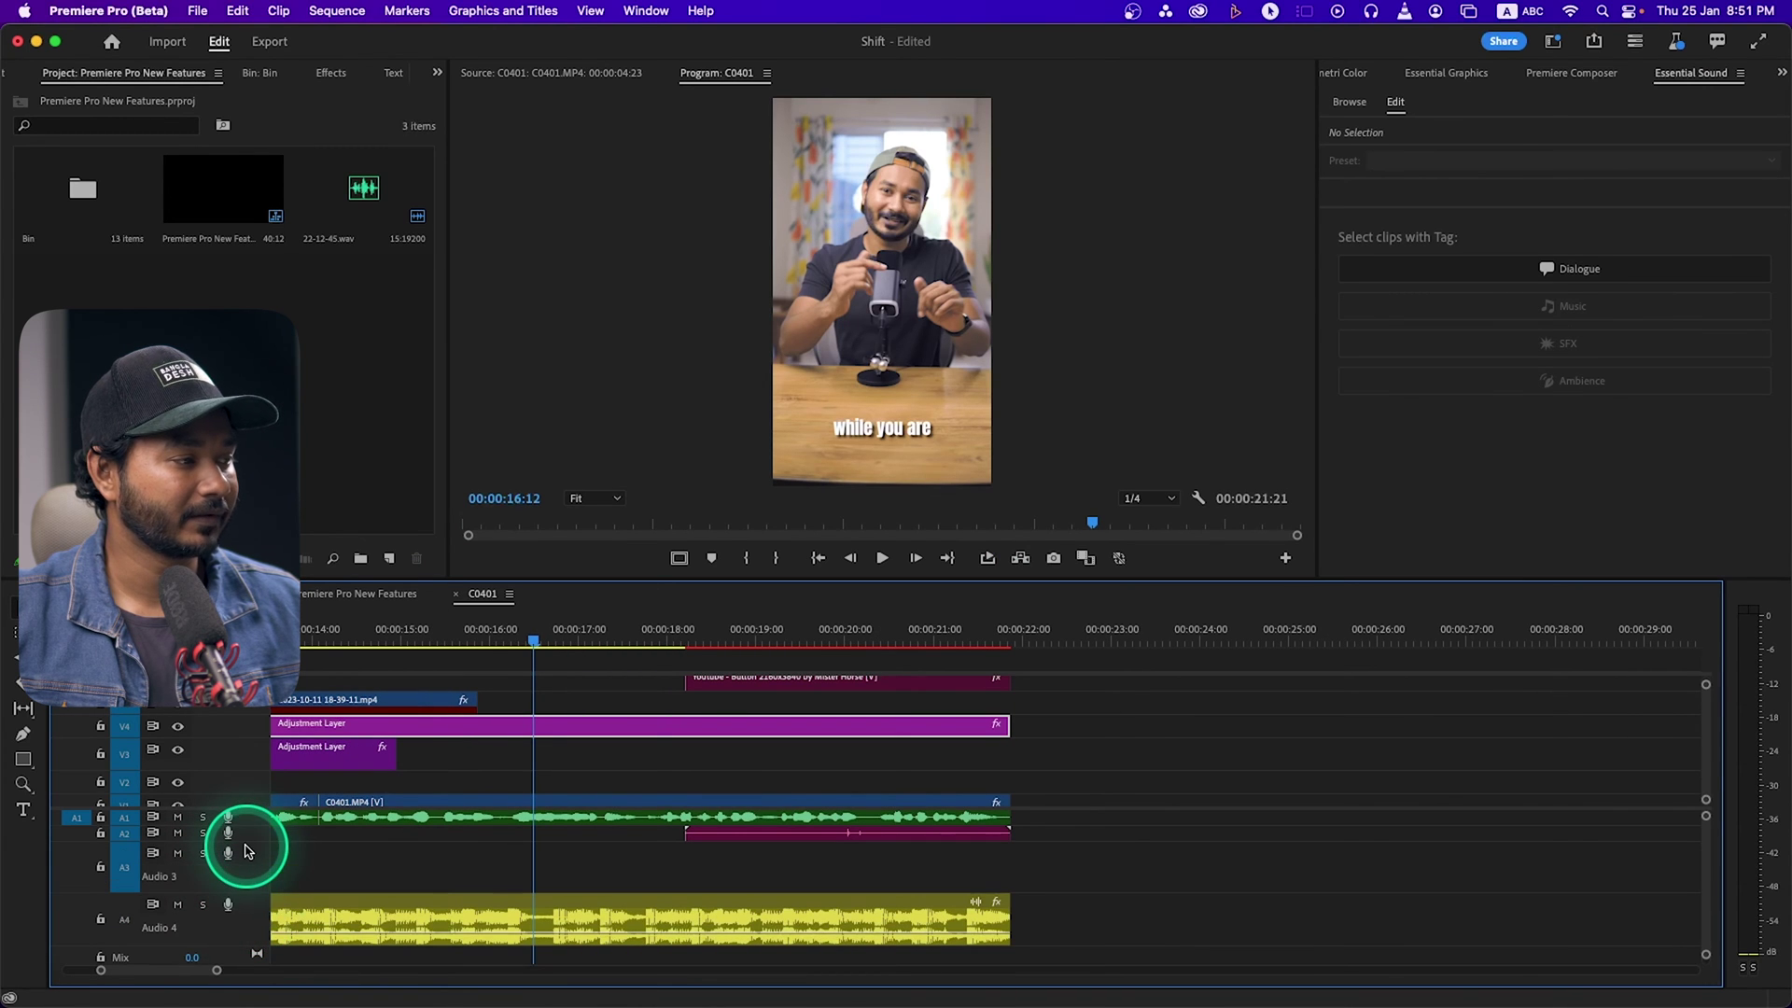
double_click(259, 834)
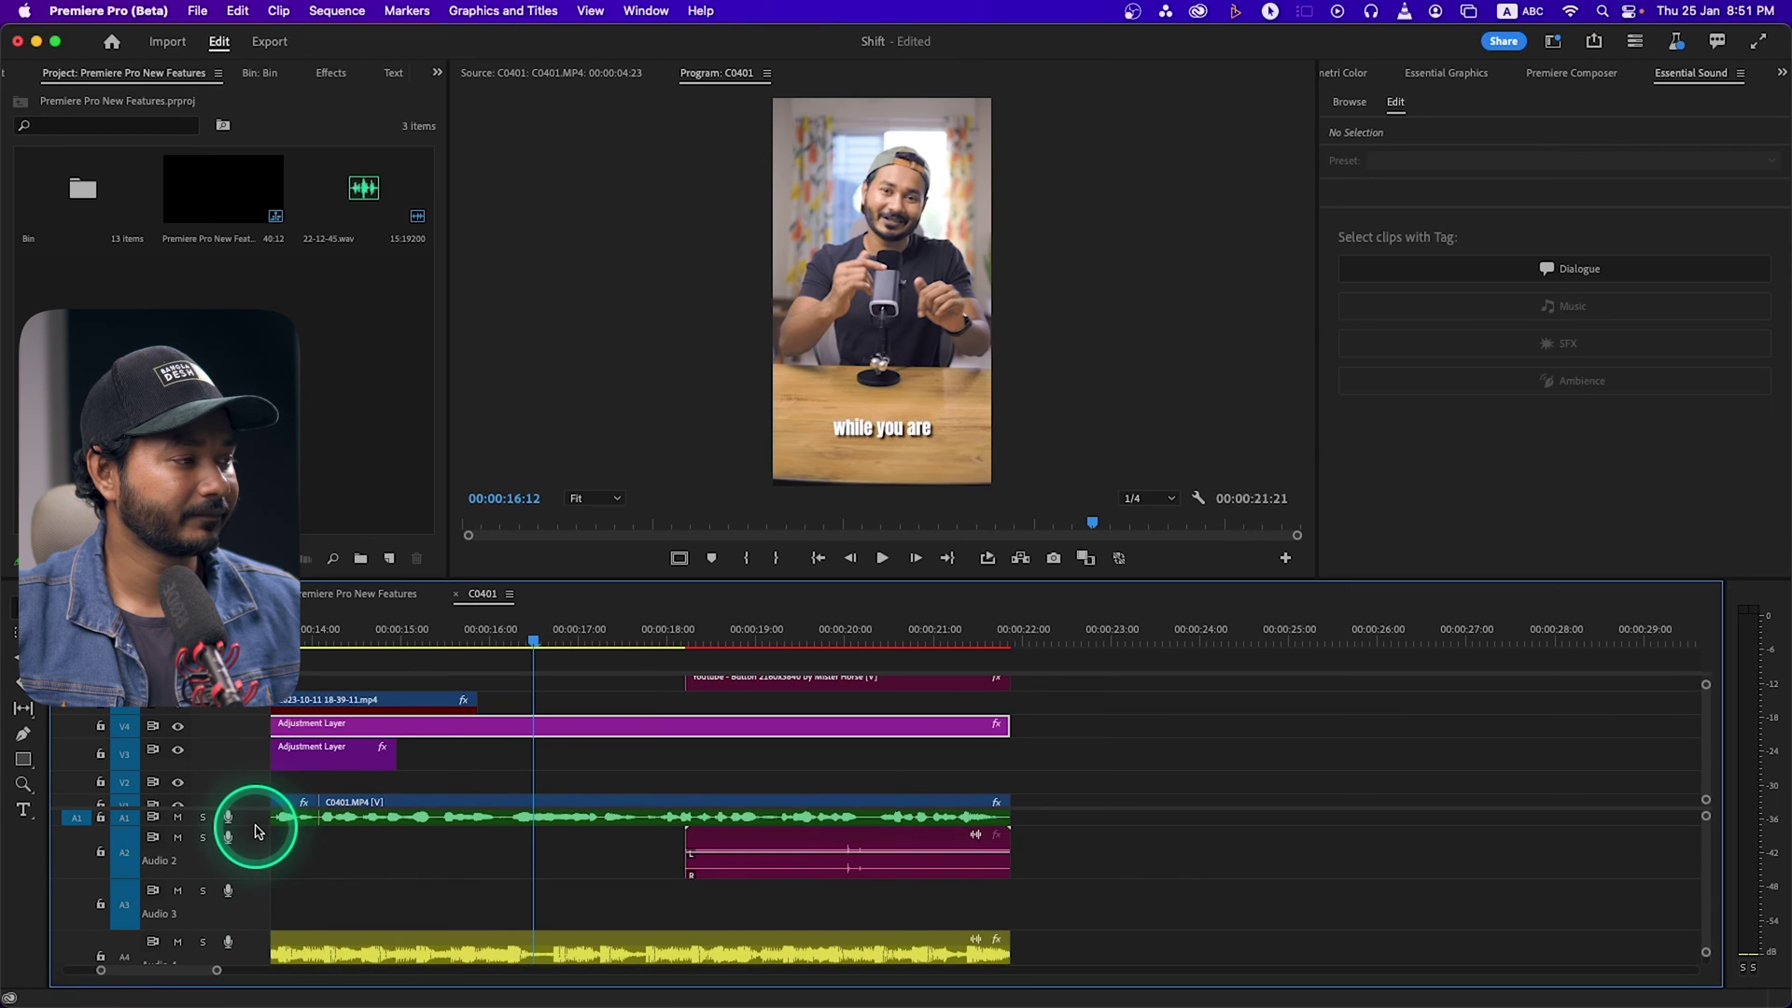
double_click(257, 821)
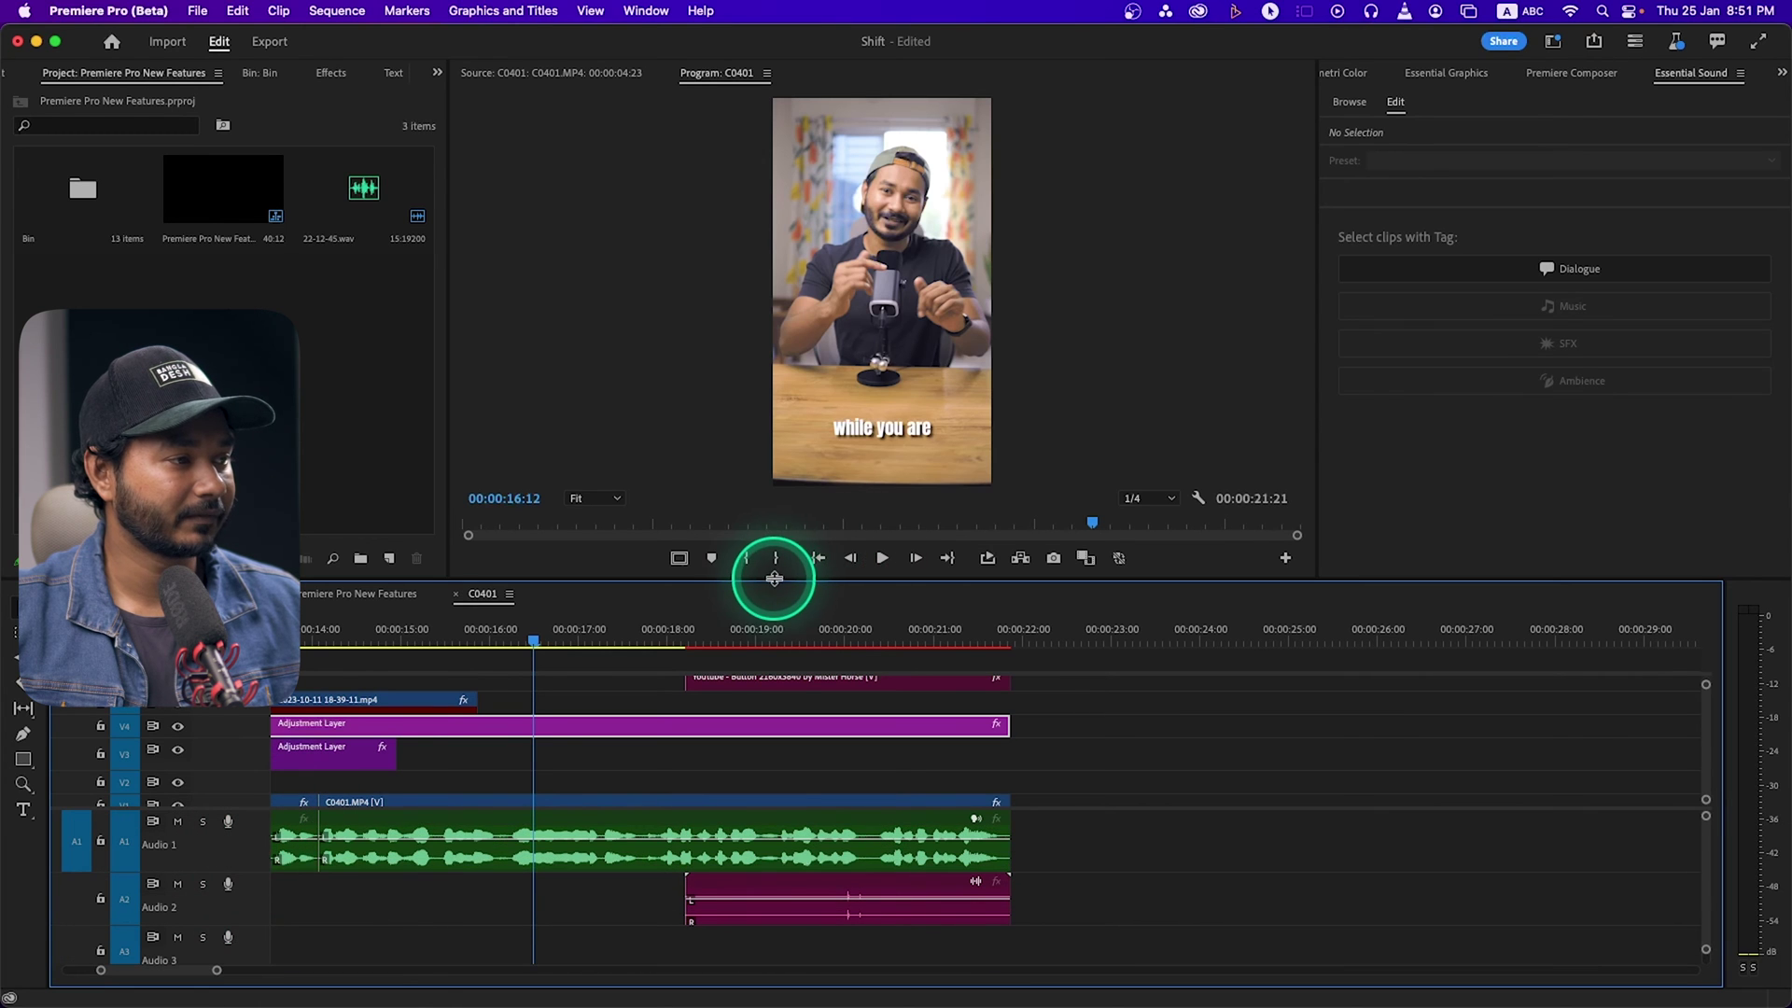
Step: Enlarge the timeline and check the Dialogue tag on the later Audio 1 clip
left_click_drag(819, 481, 819, 483)
scroll(812, 712, "up", 6)
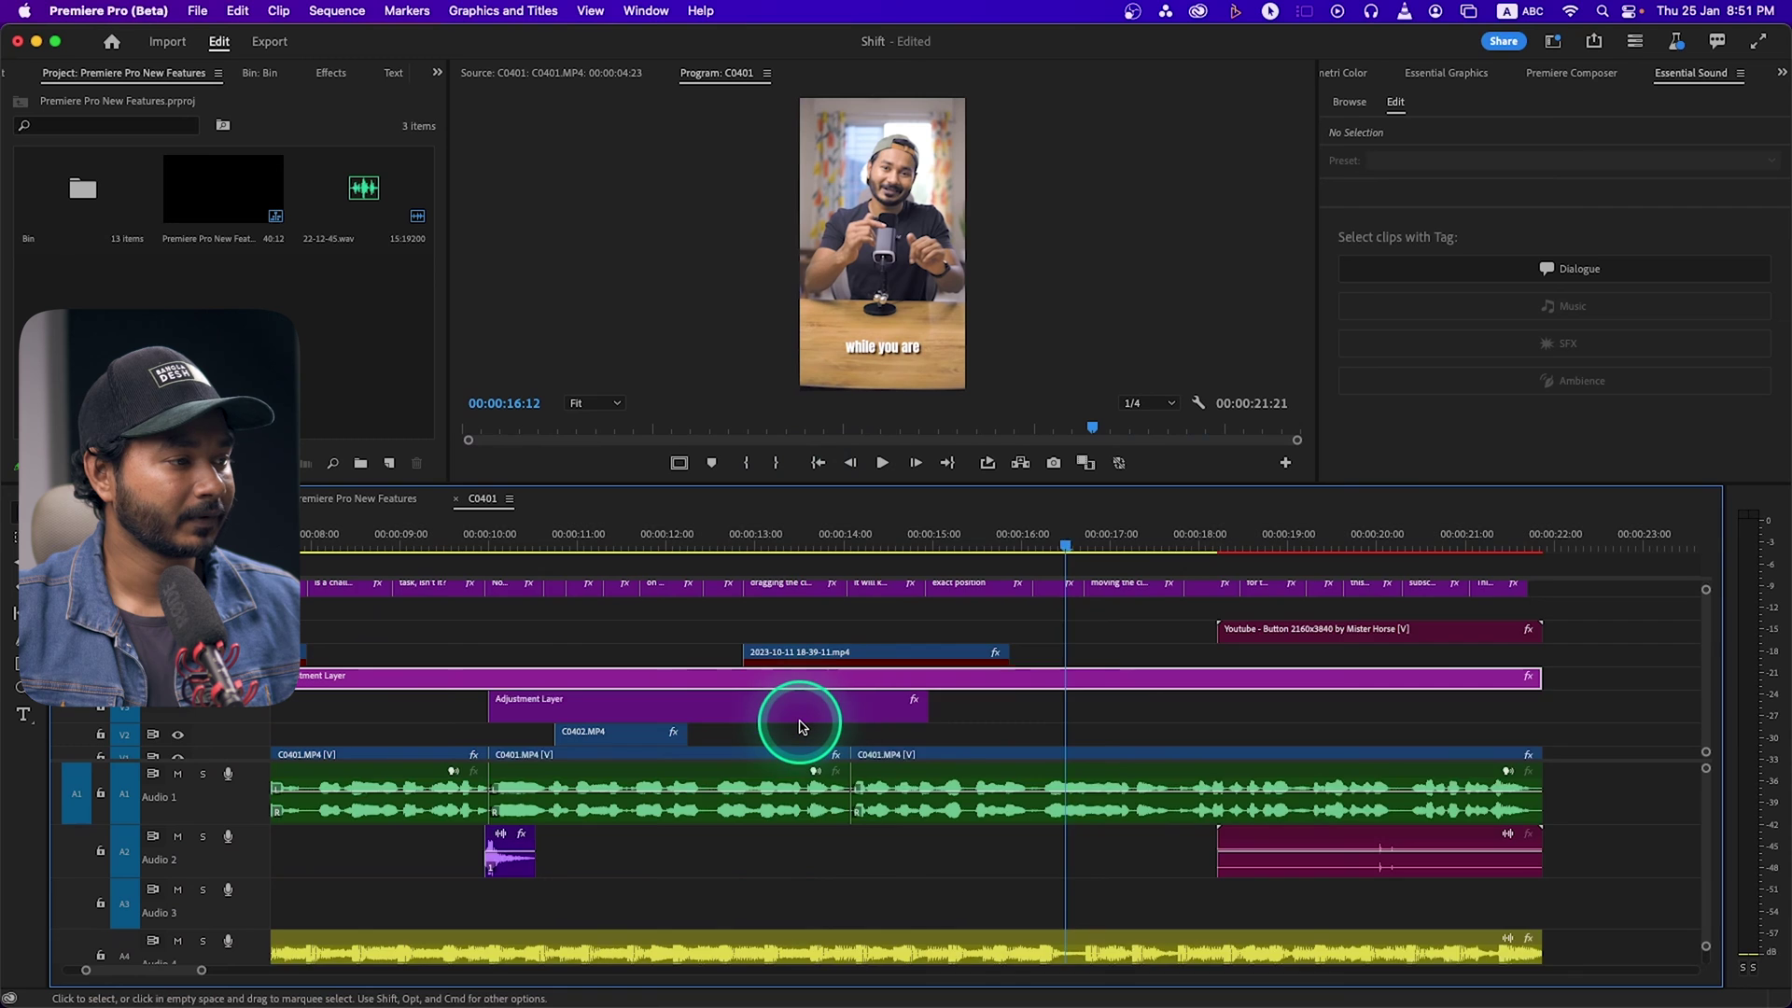
scroll(795, 730, "down", 6)
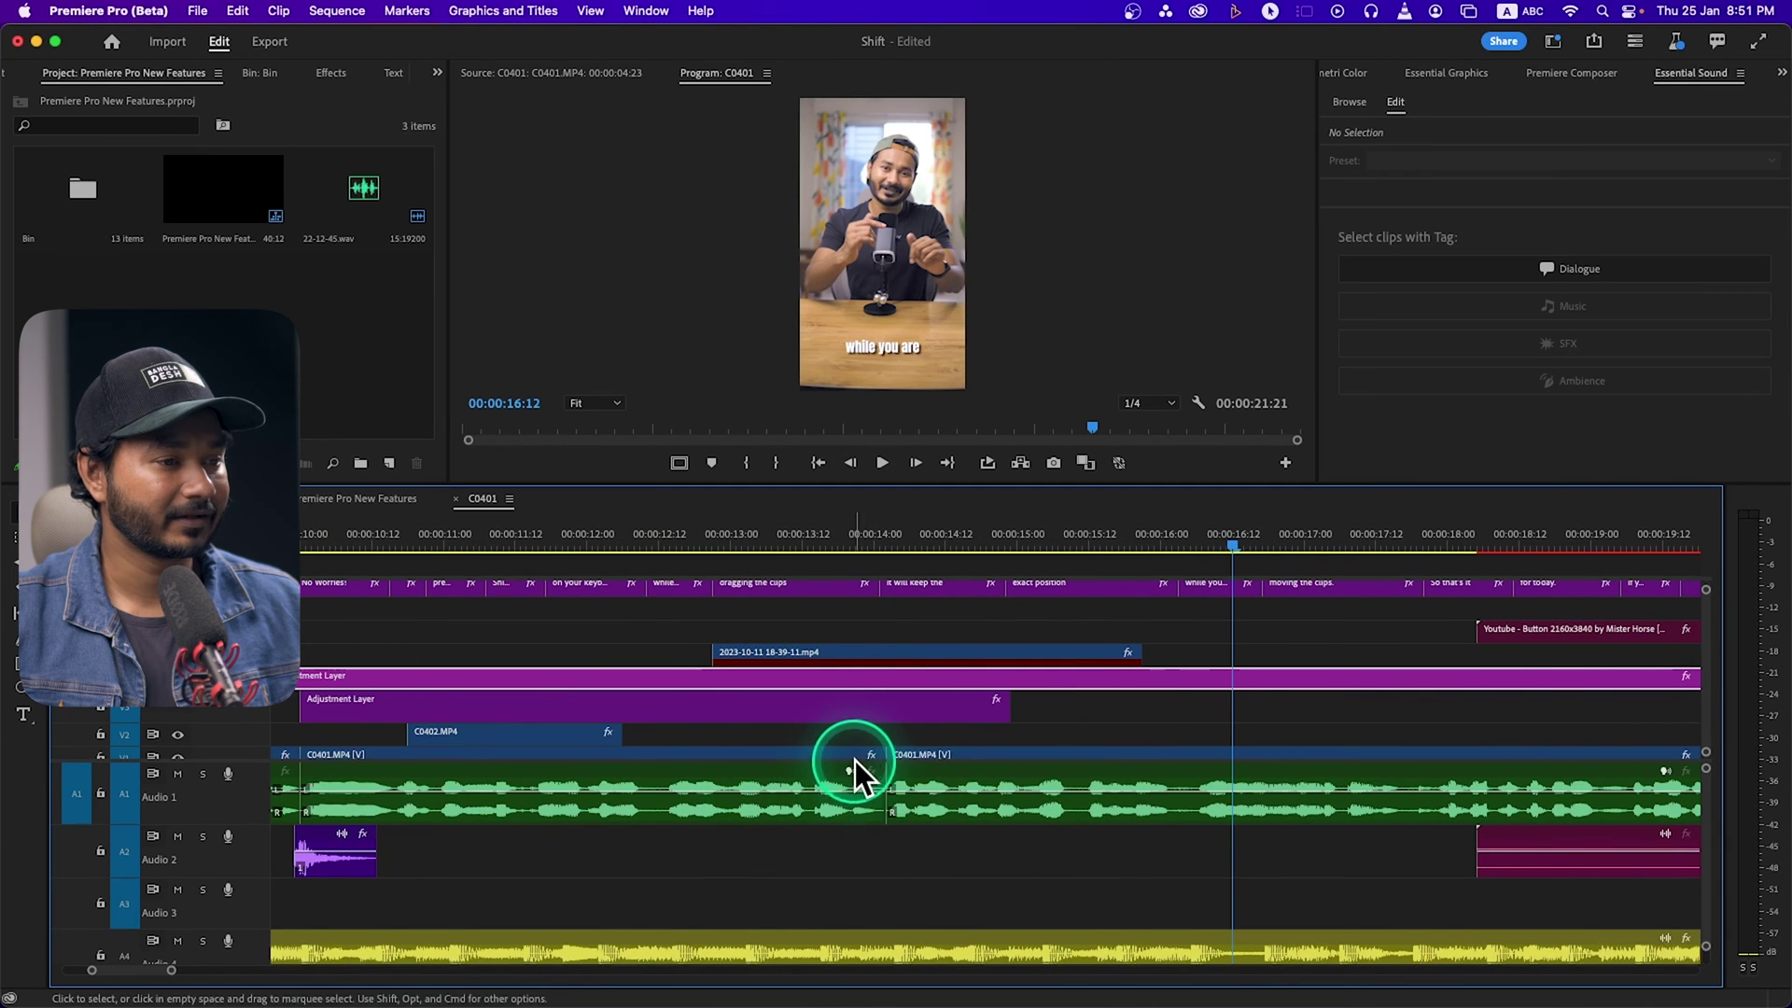
scroll(852, 760, "up", 1)
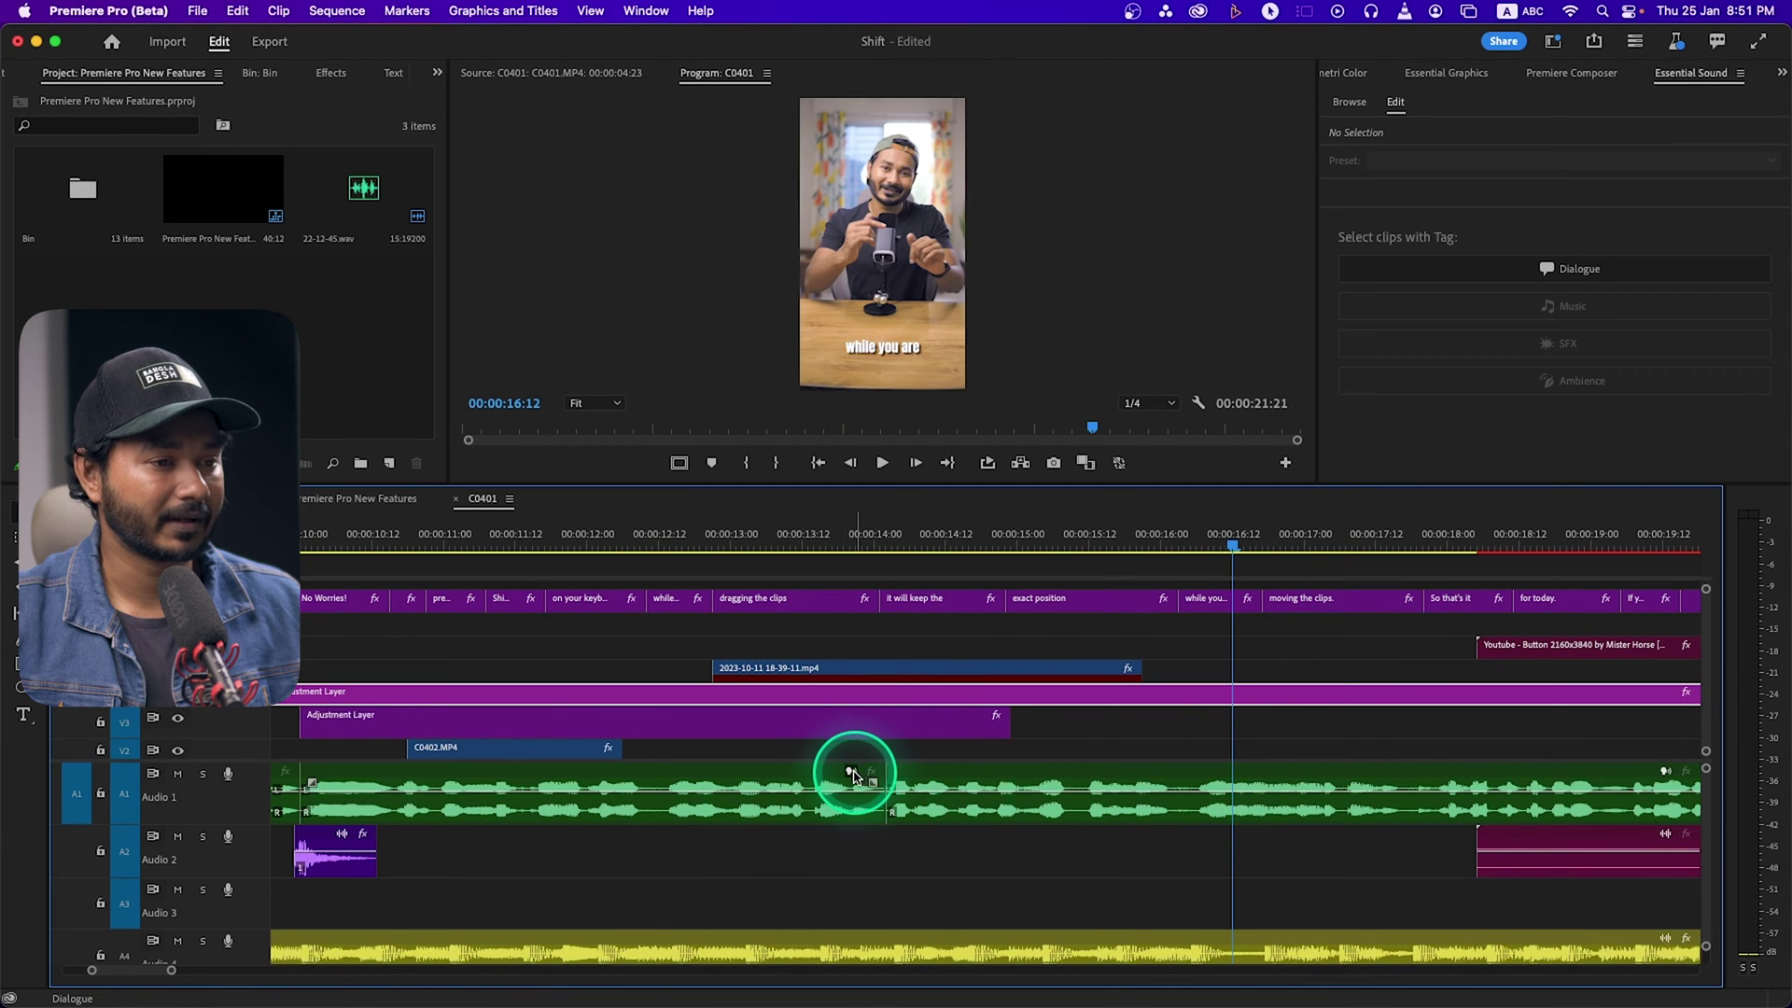
left_click(1667, 775)
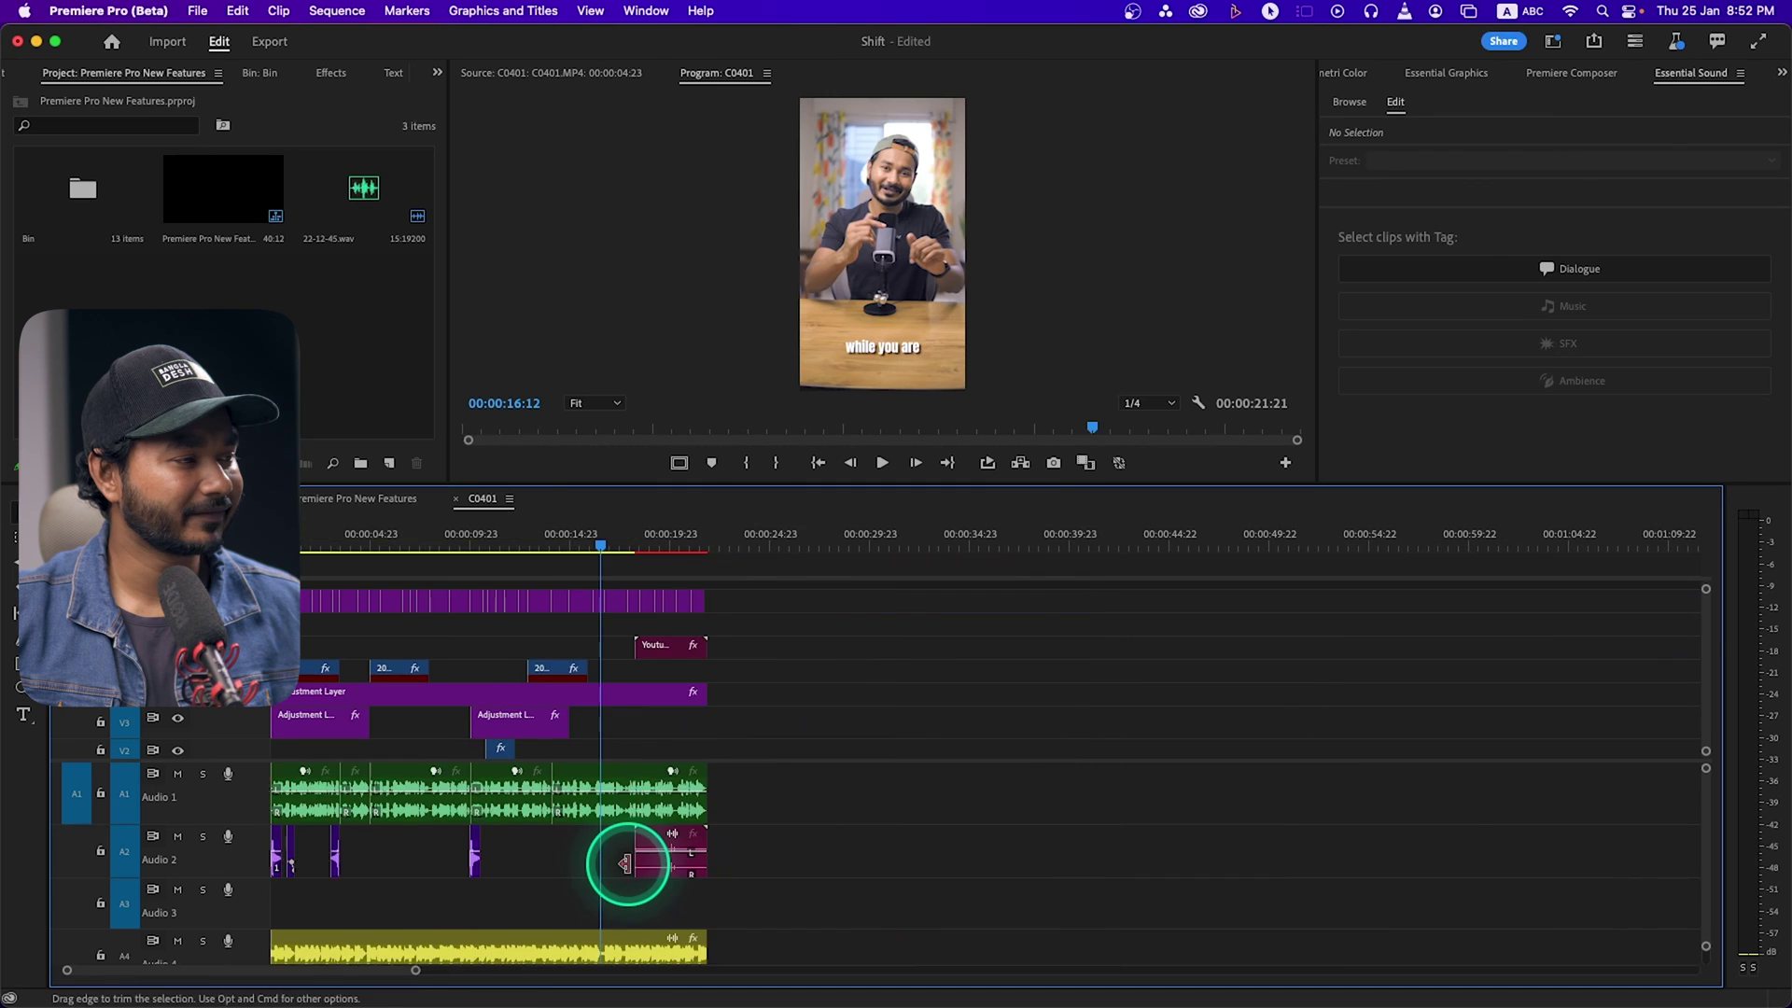
left_click(432, 852)
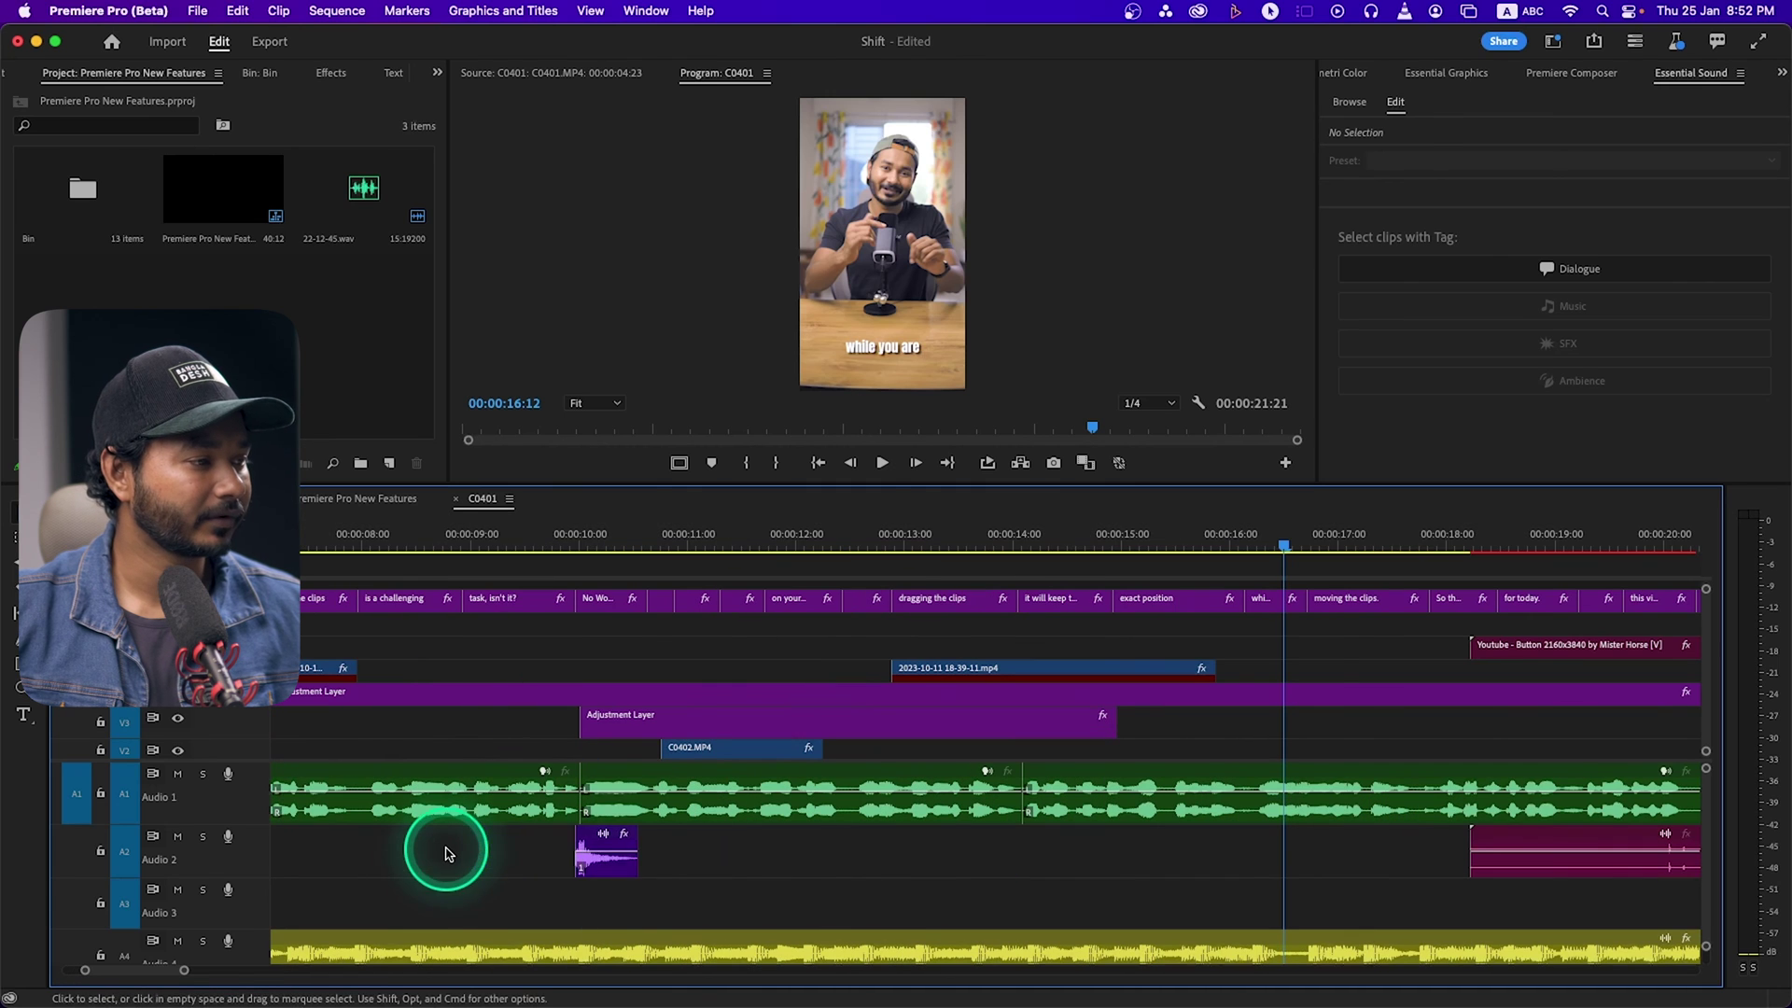
Step: Auto-tag the purple sound clip on Audio 2 so it is tagged SFX
left_click(605, 850)
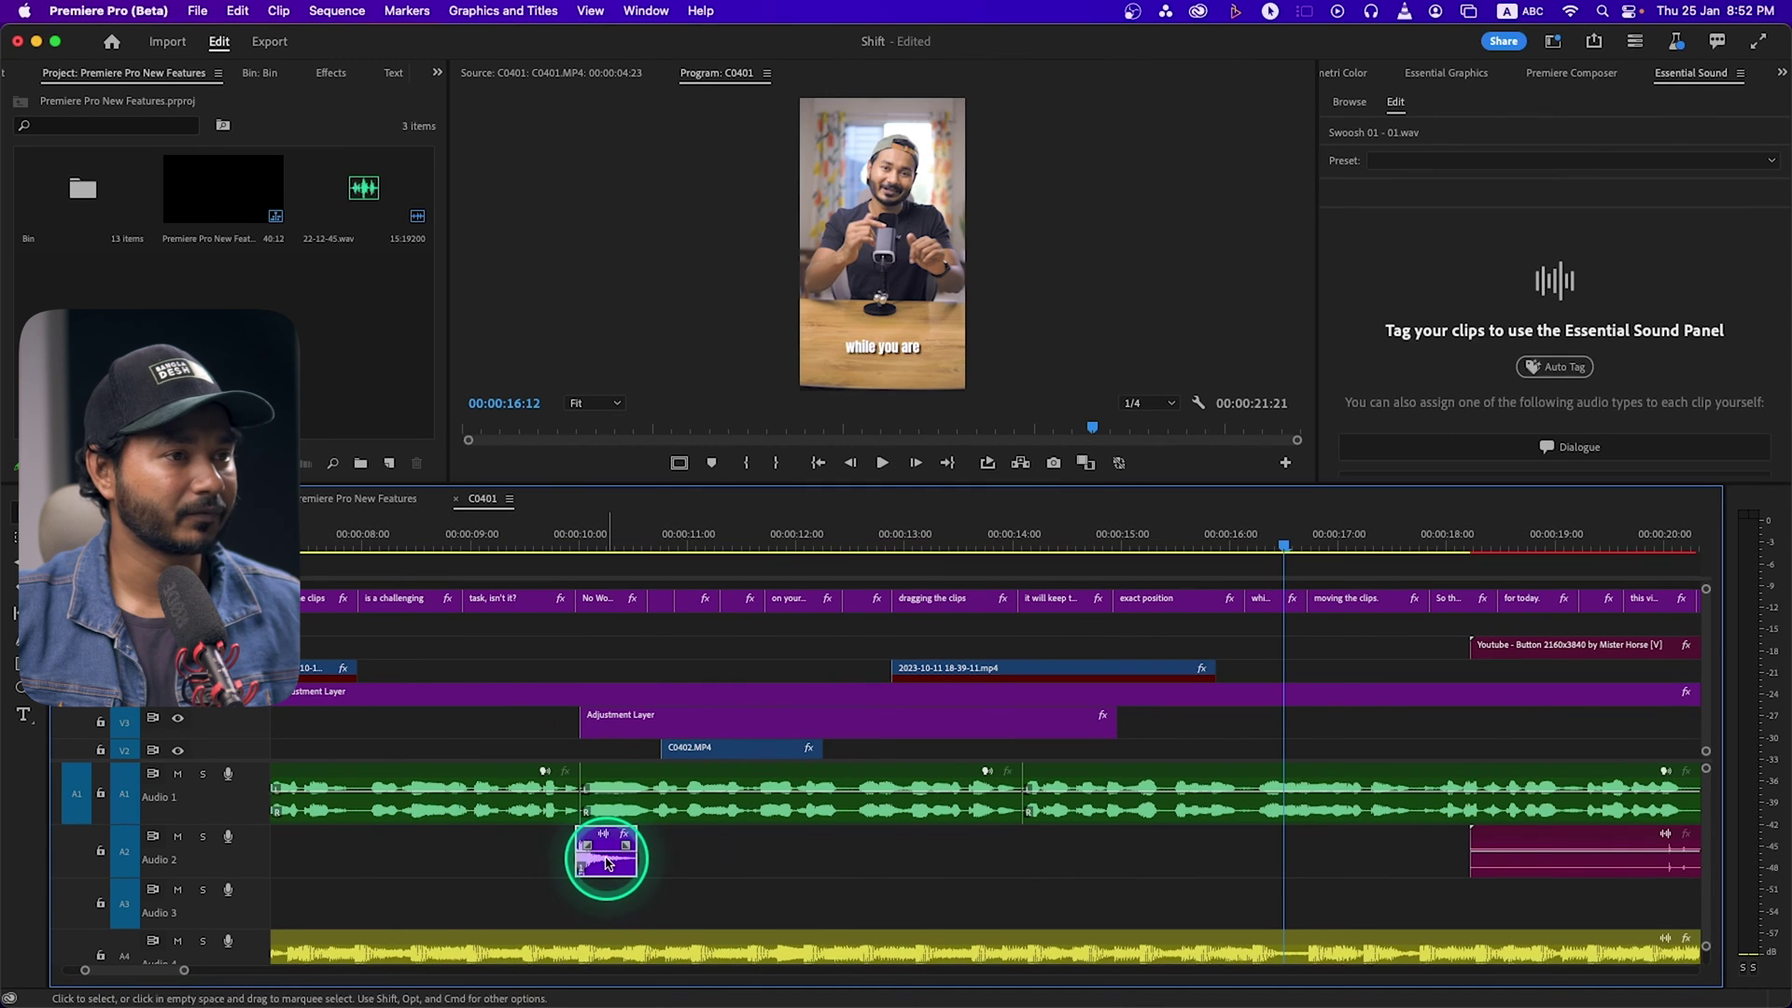
left_click(1586, 368)
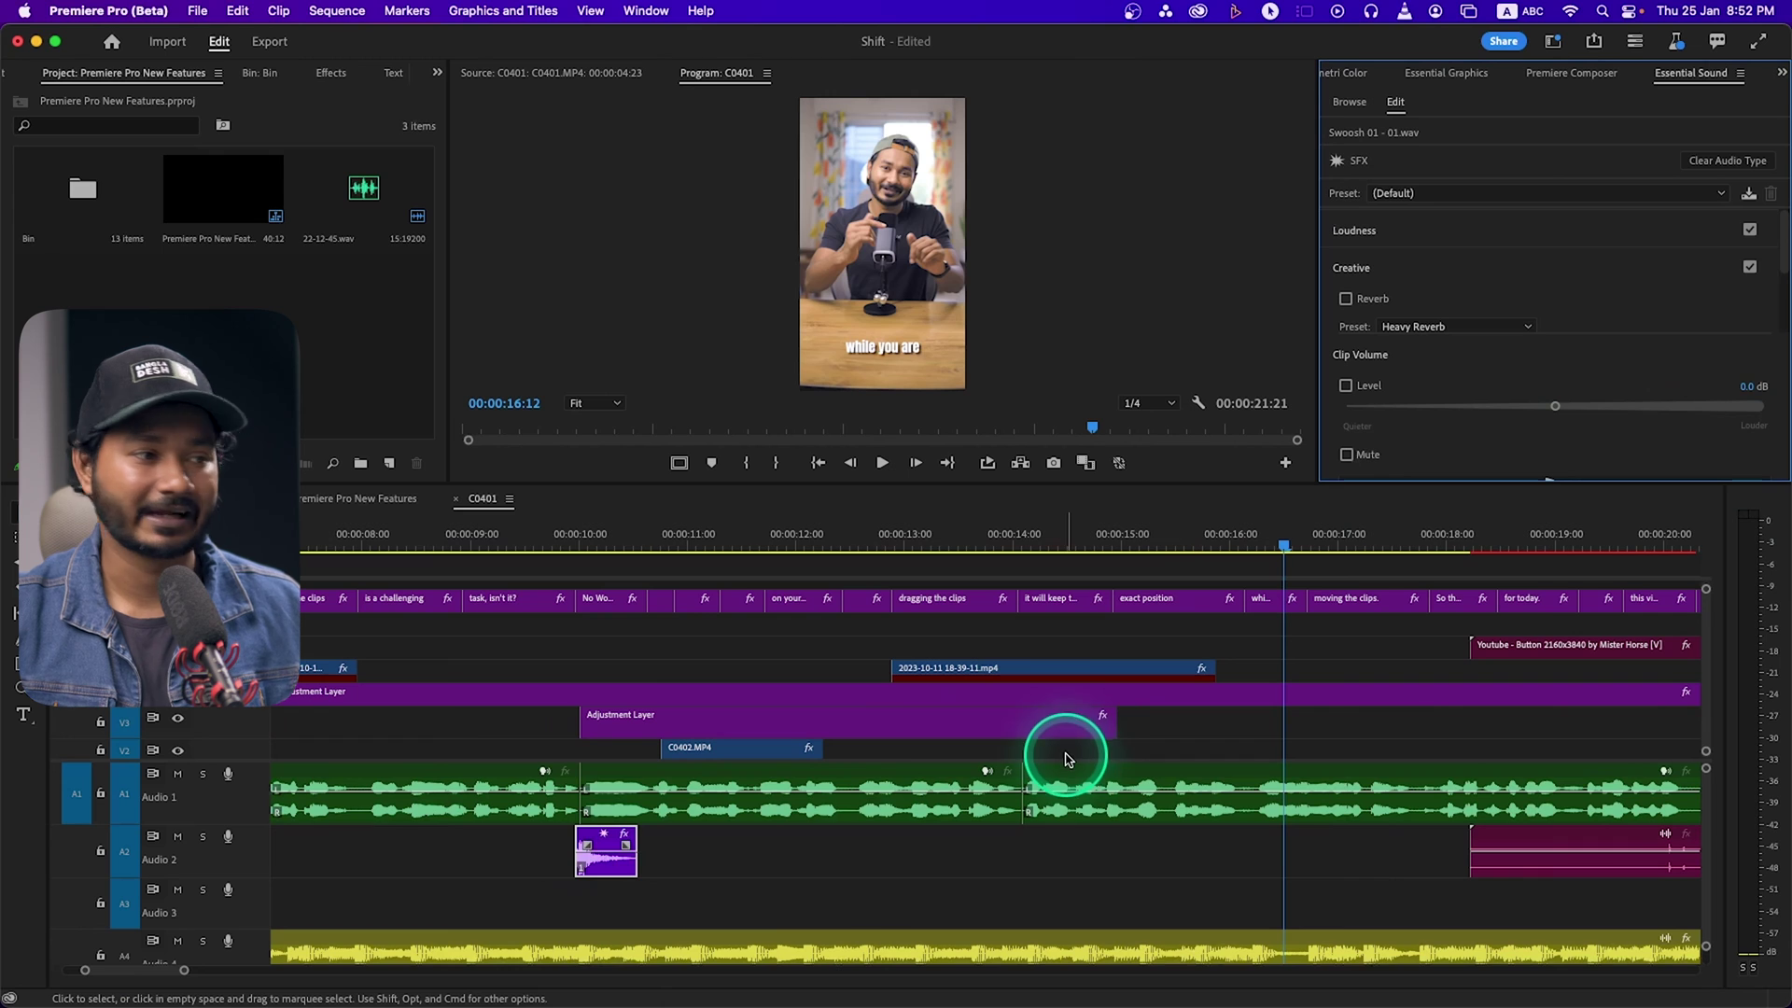
left_click(606, 846)
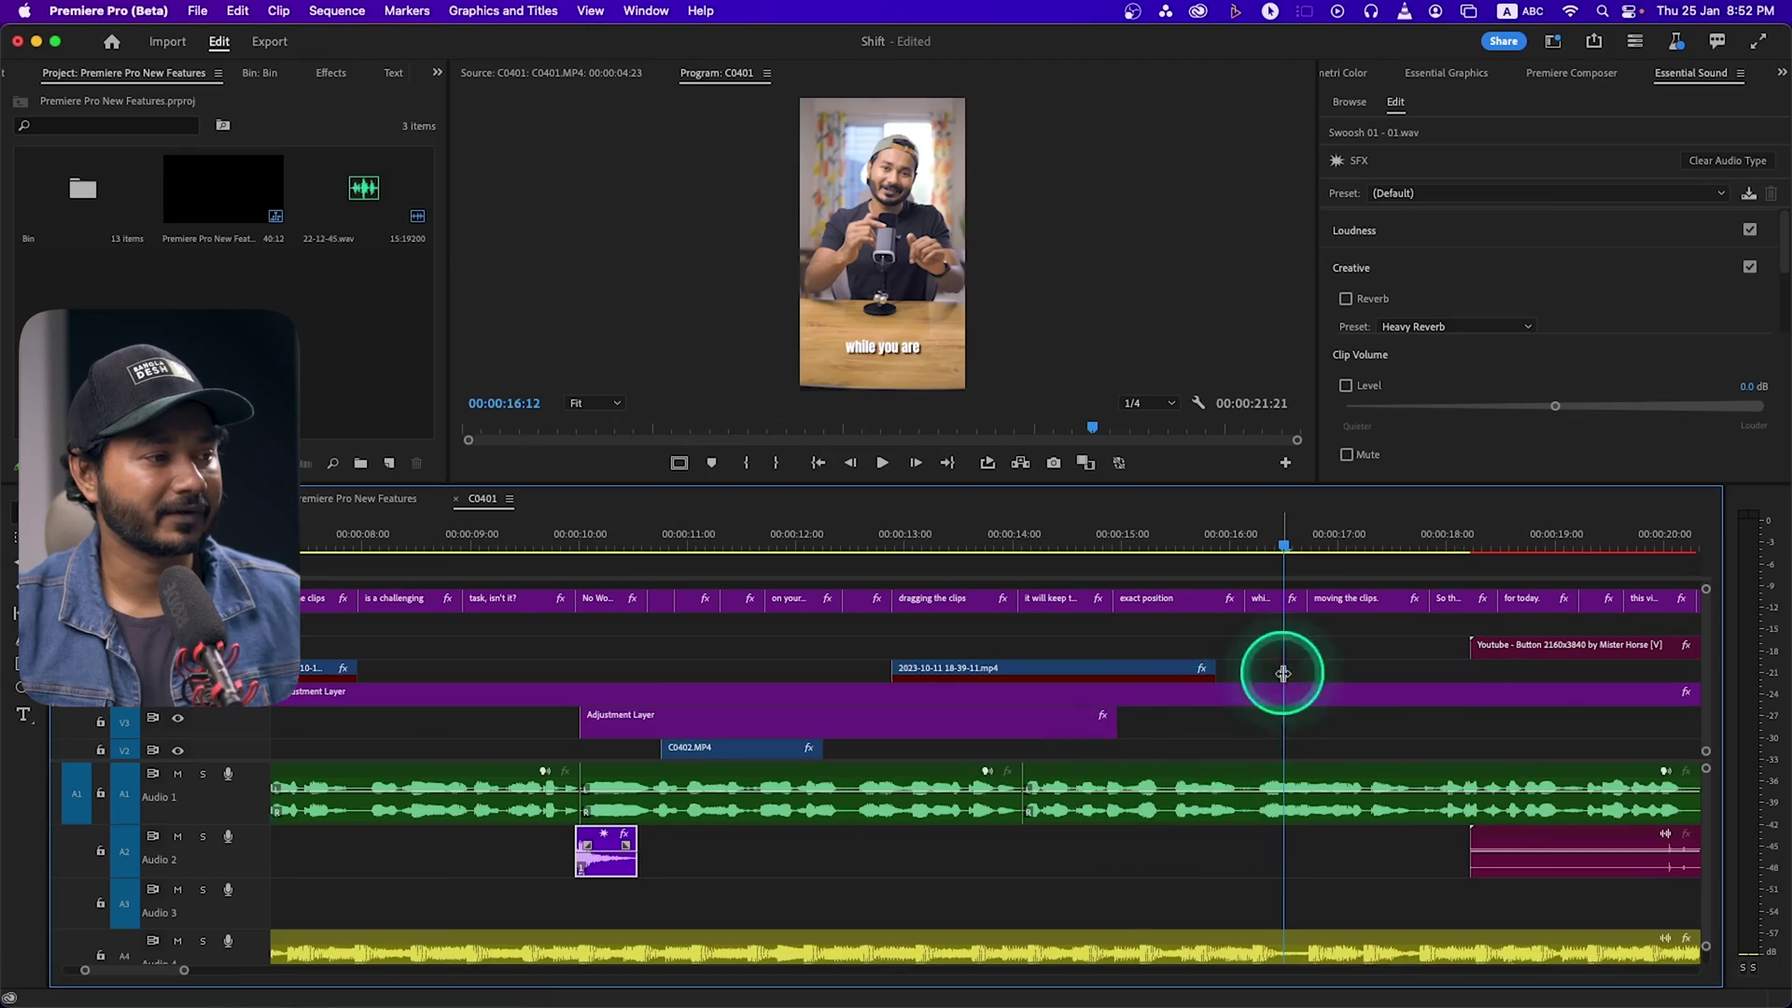
Step: Review the Audio 1 dialogue clip's Enhance Speech and clip volume settings in Essential Sound
left_click(1378, 90)
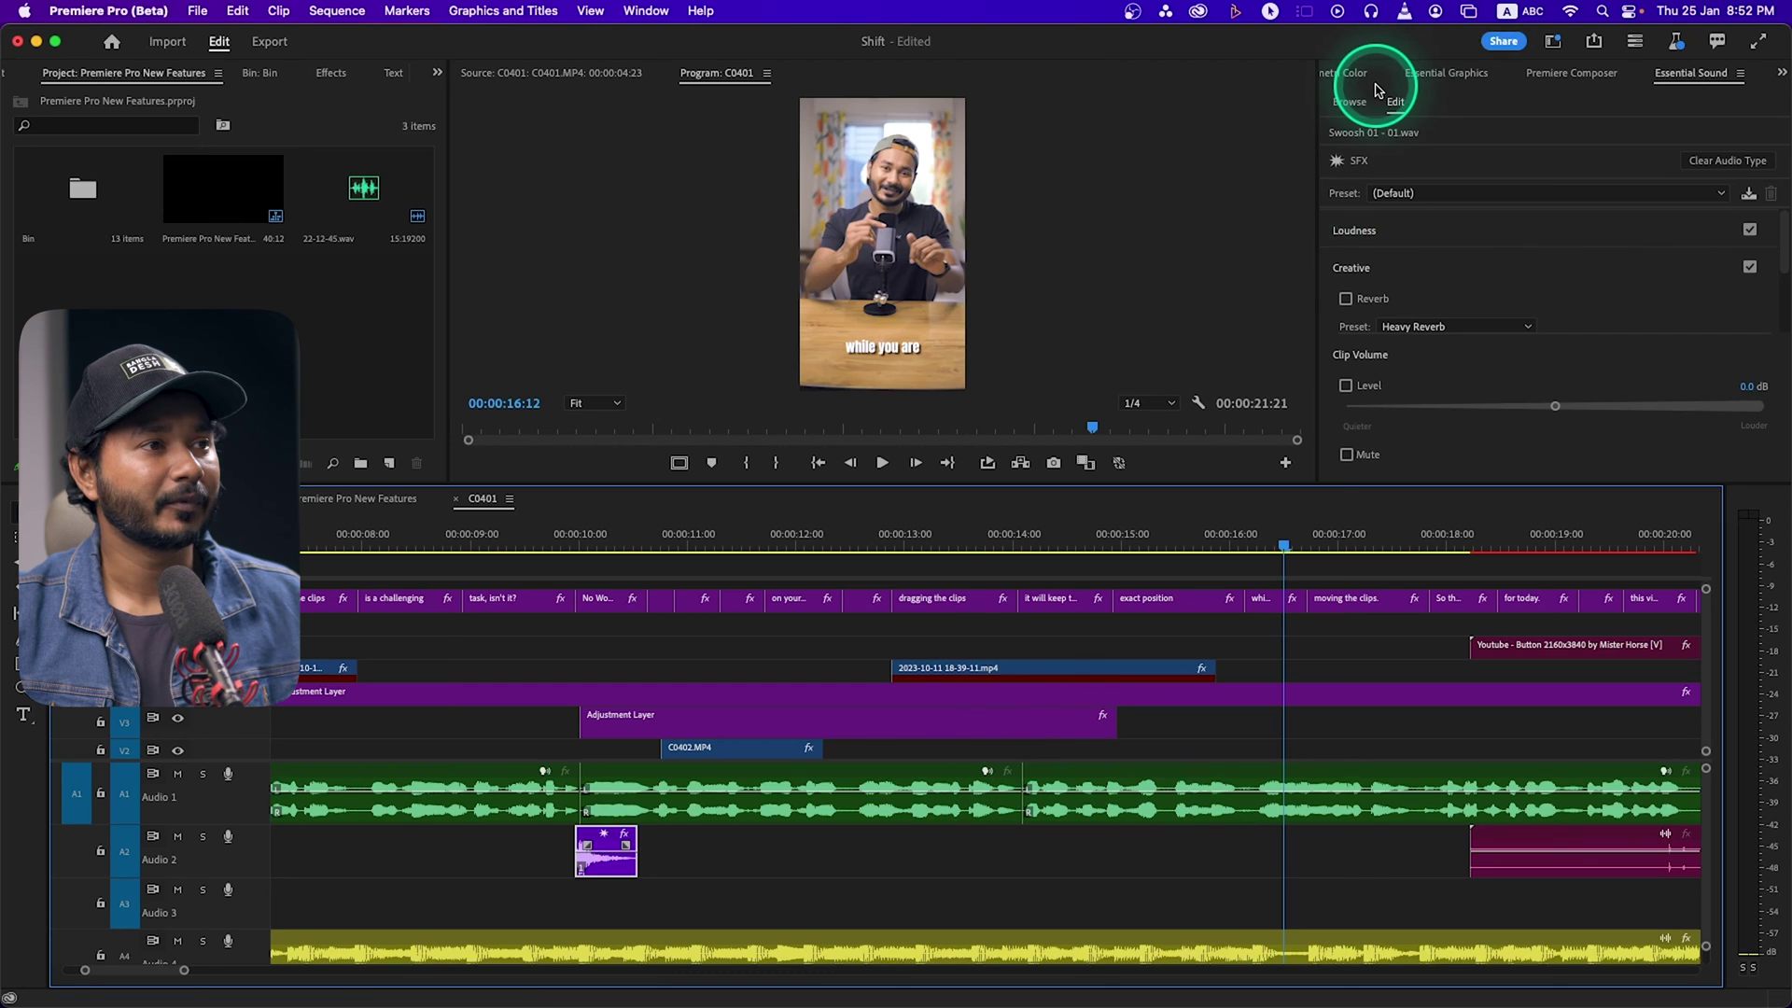
left_click(1287, 695)
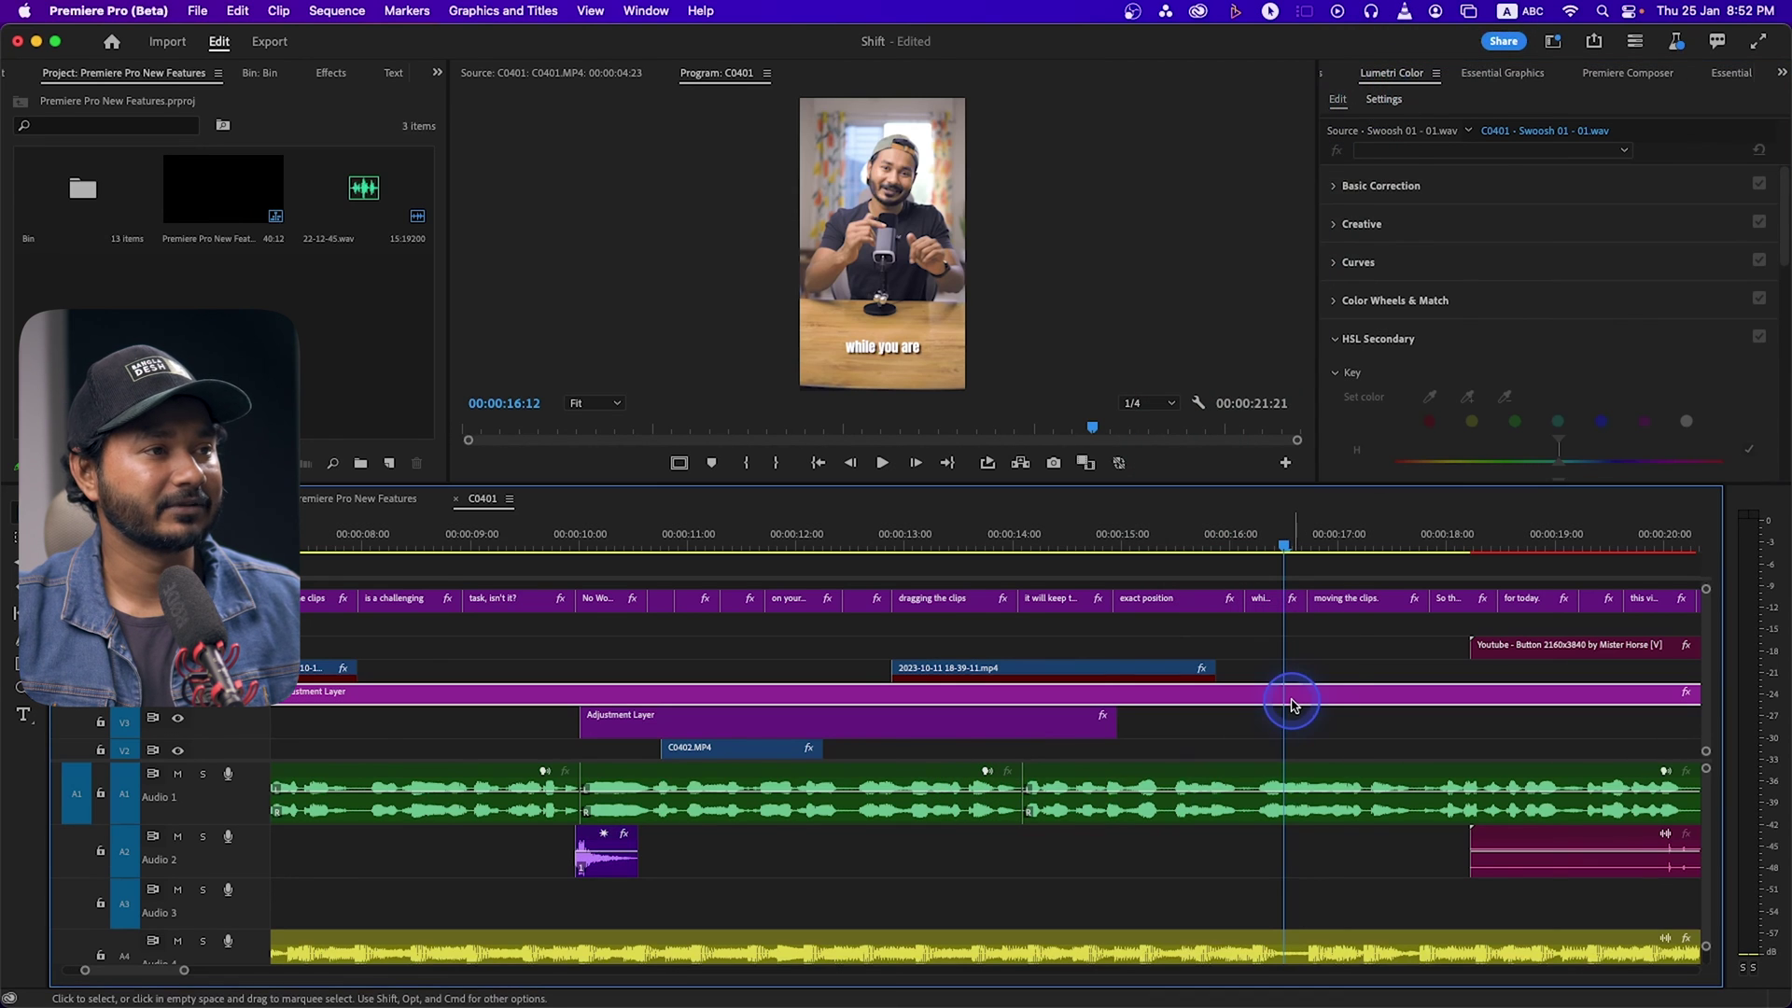
left_click(1188, 802)
scroll(1189, 806, "right", 5)
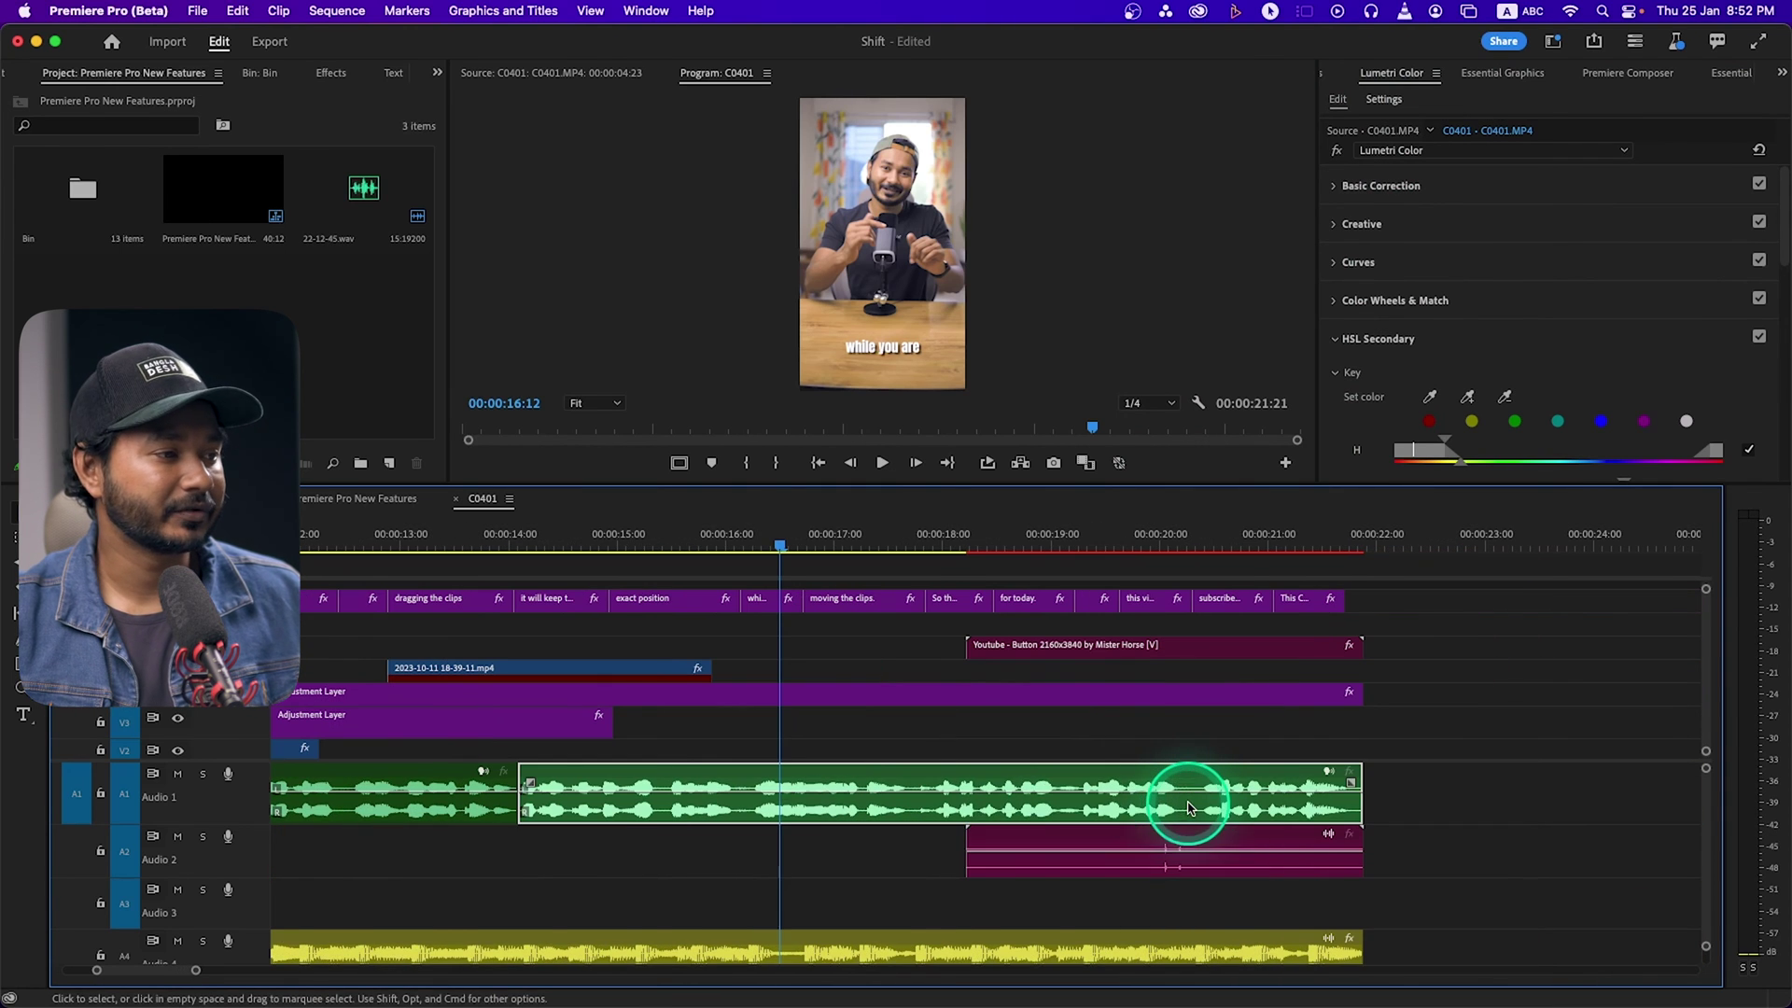
left_click(1329, 775)
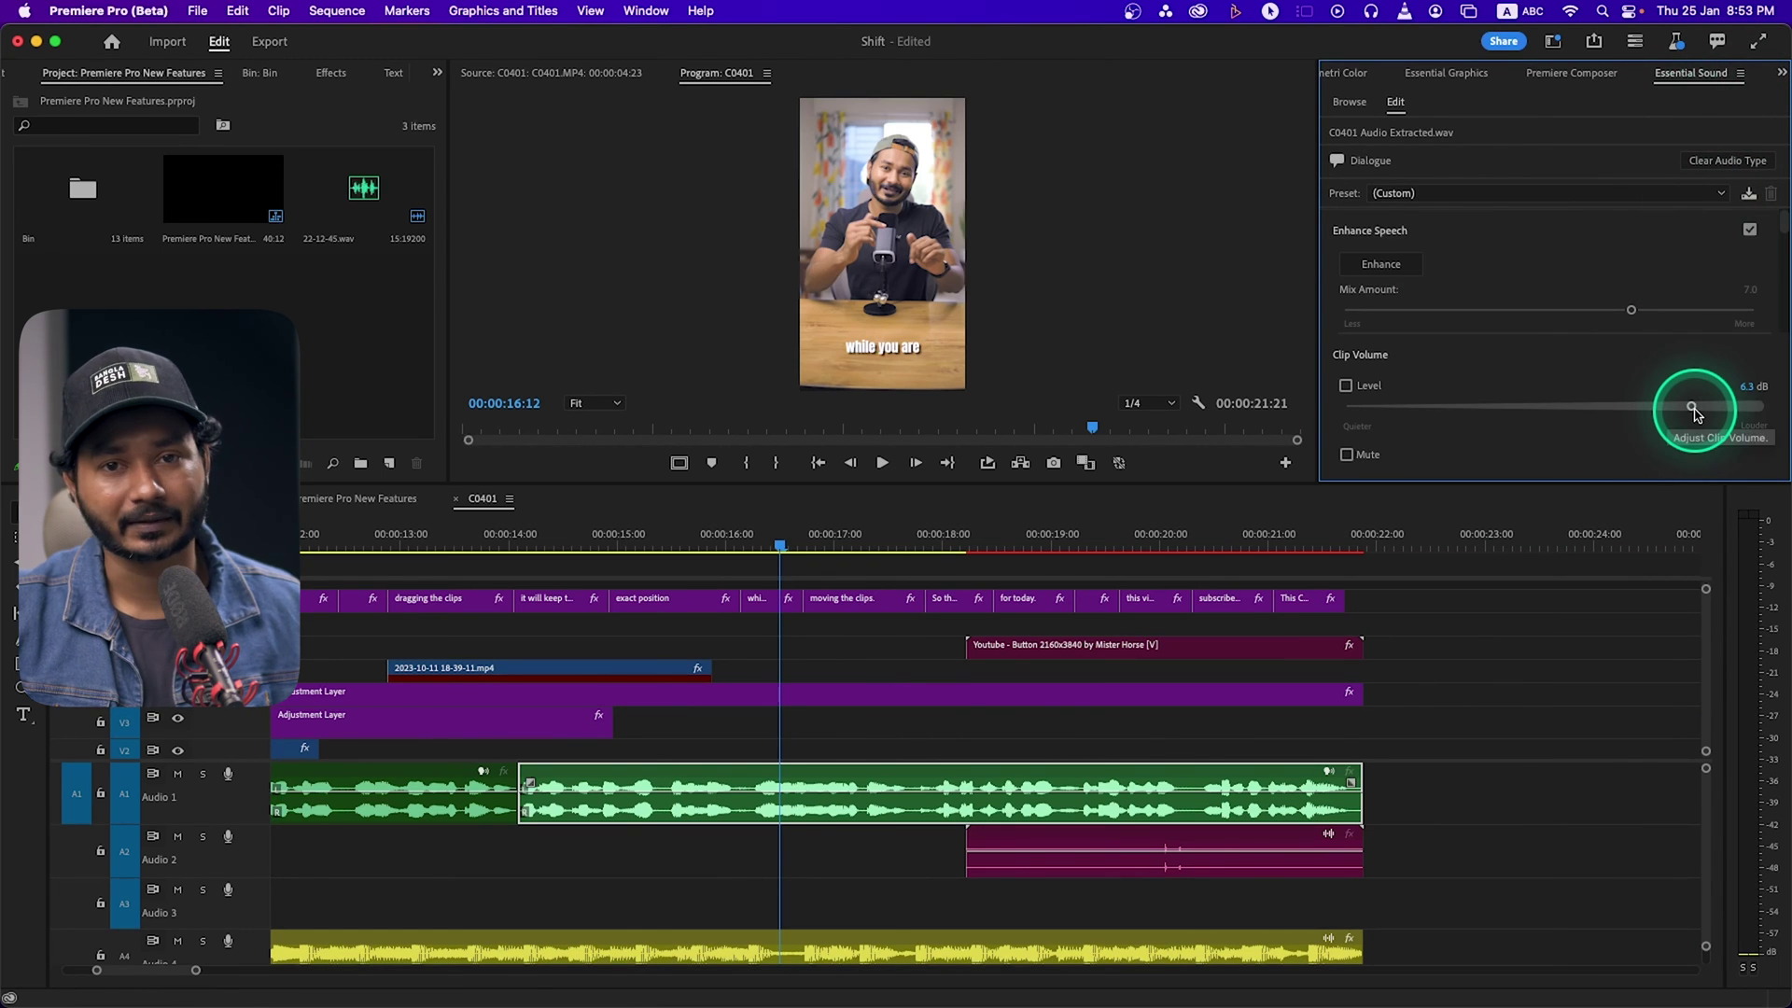
Step: Select the untagged Flint music clip on Audio 4 and auto-tag its audio type
left_click(656, 961)
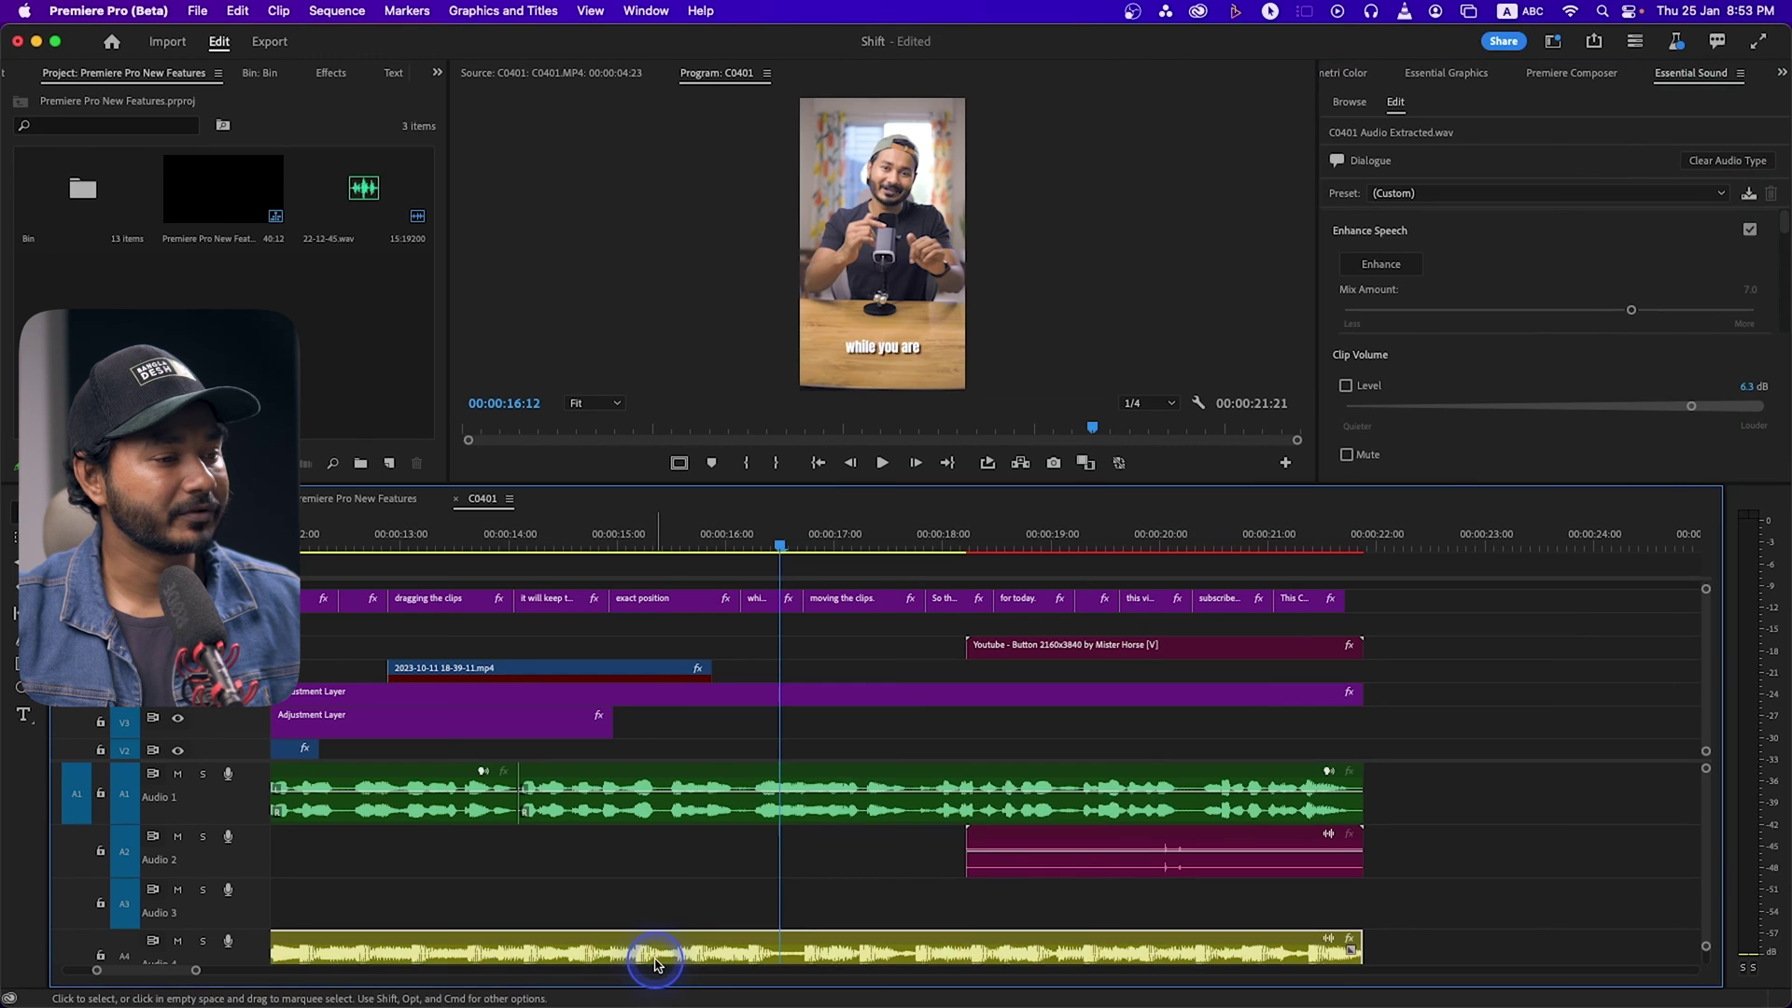
scroll(1418, 835, "down", 2)
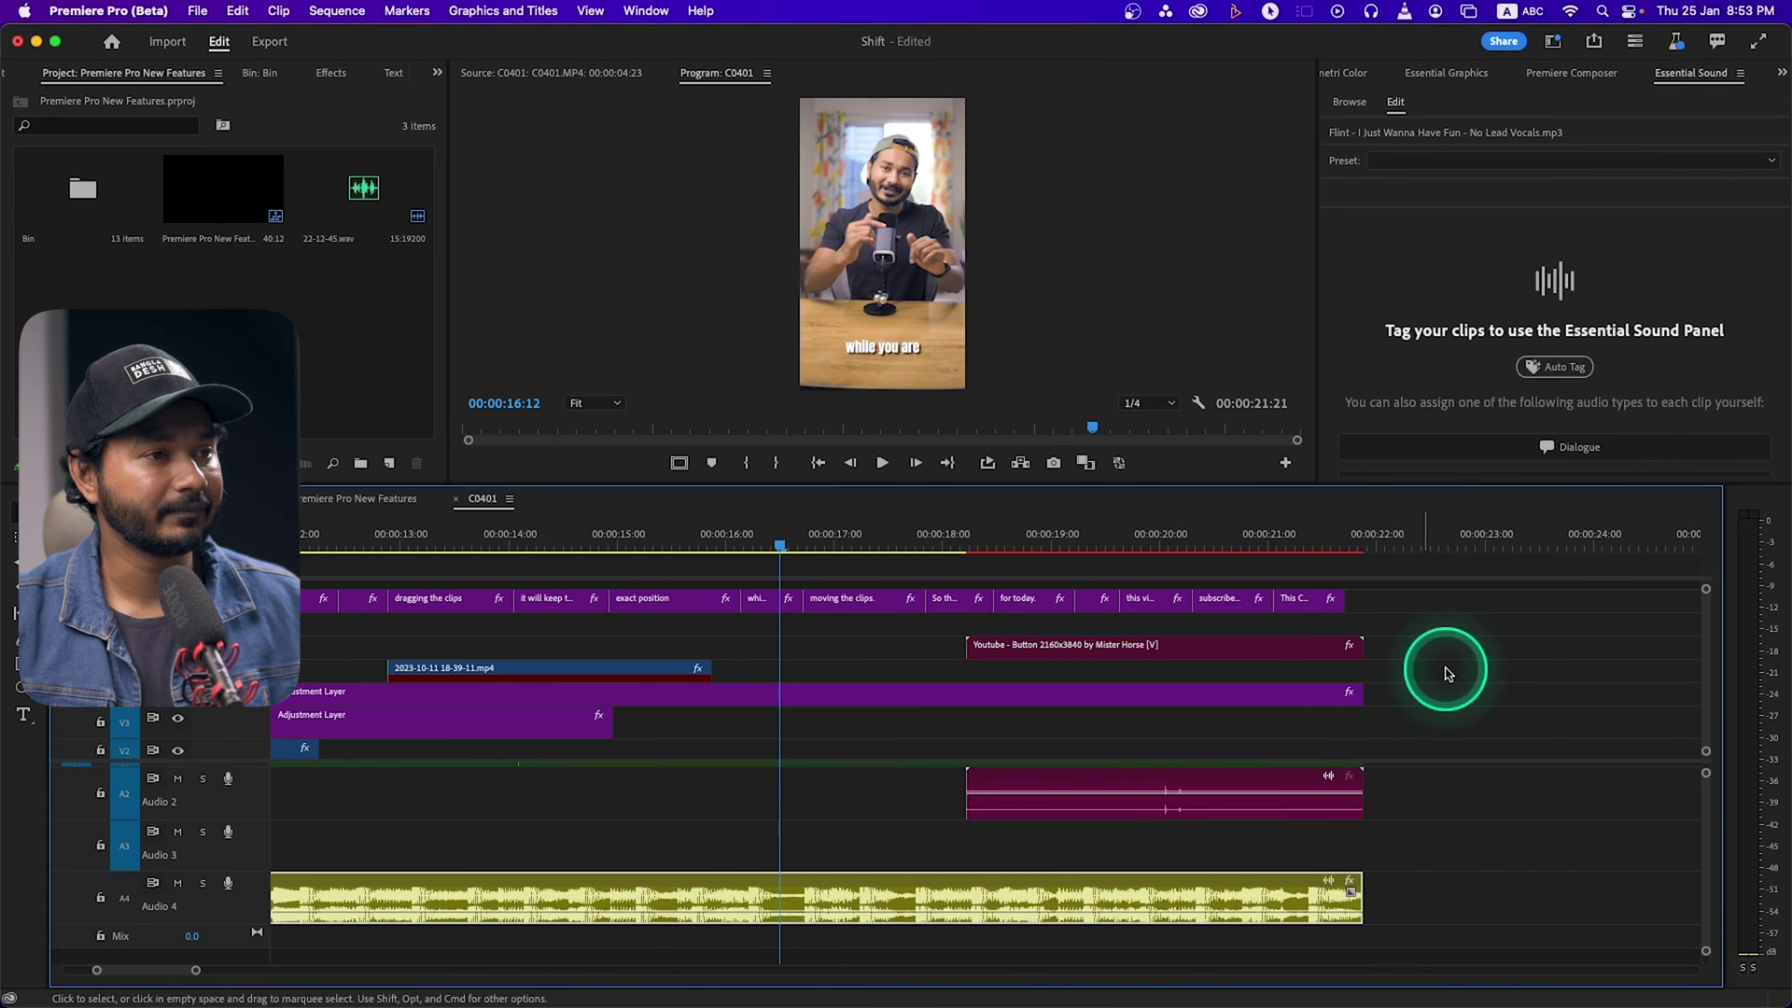
left_click(1556, 368)
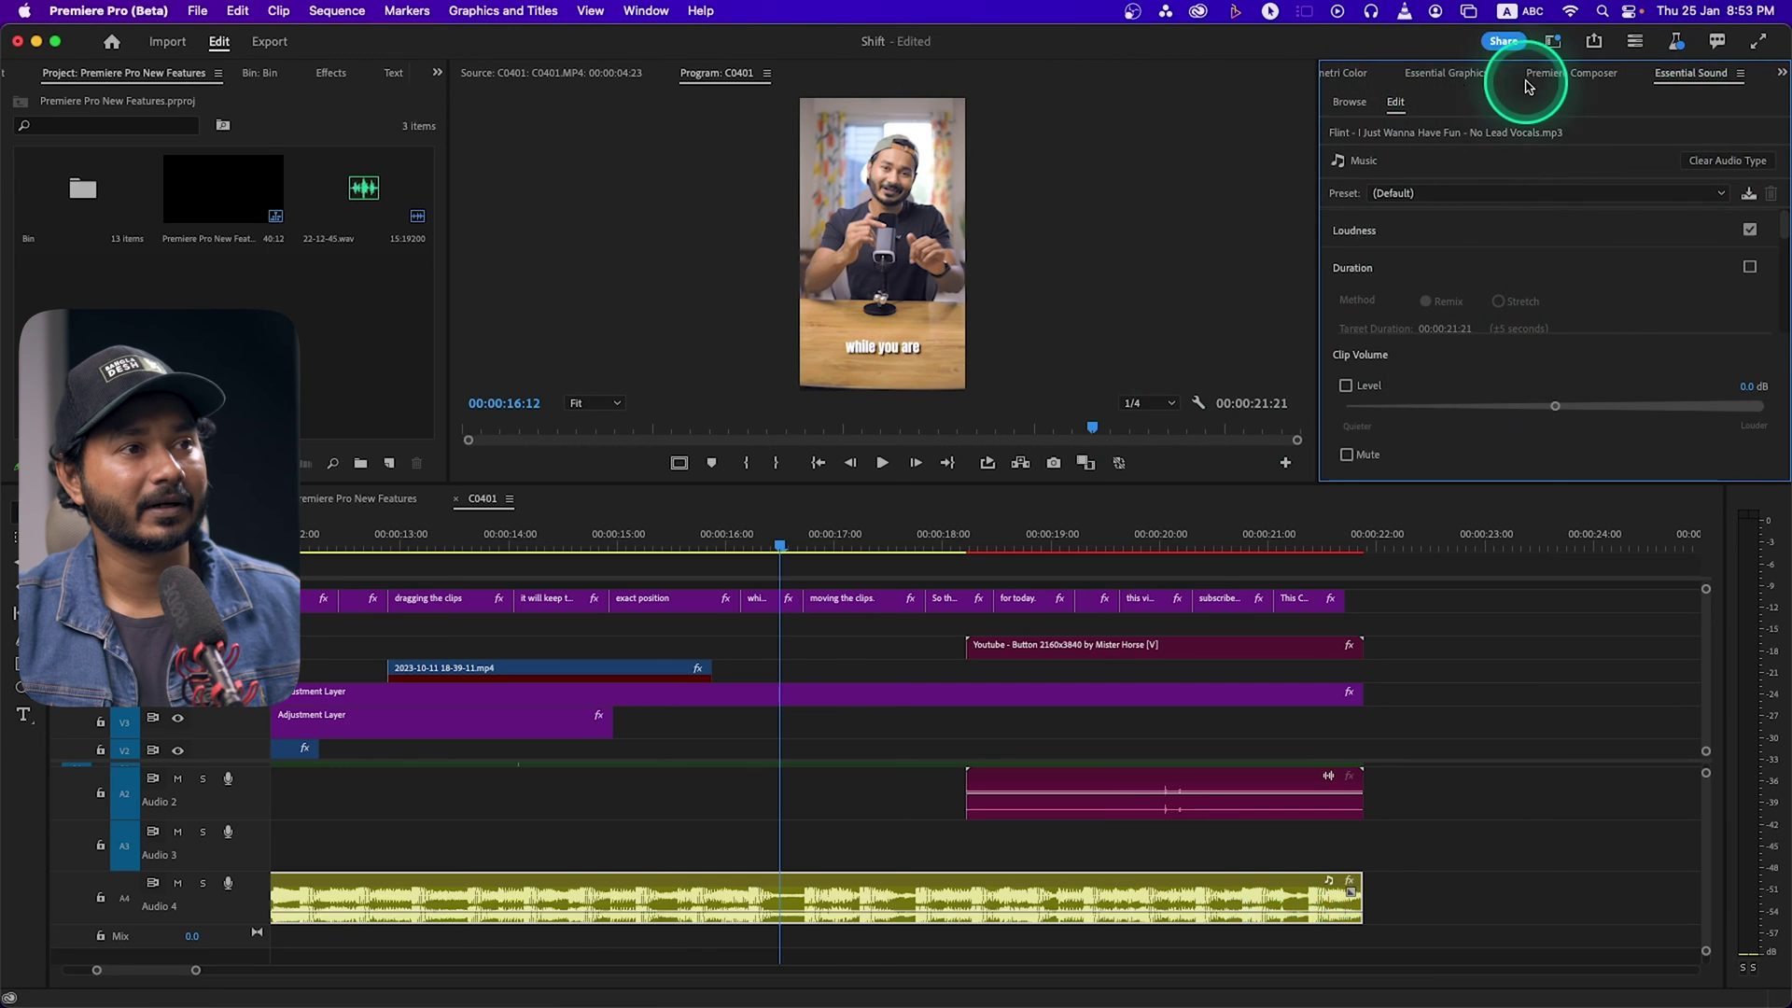
Step: Close Essential Sound from its menu, then reopen it from the music clip's Music badge
left_click(1740, 75)
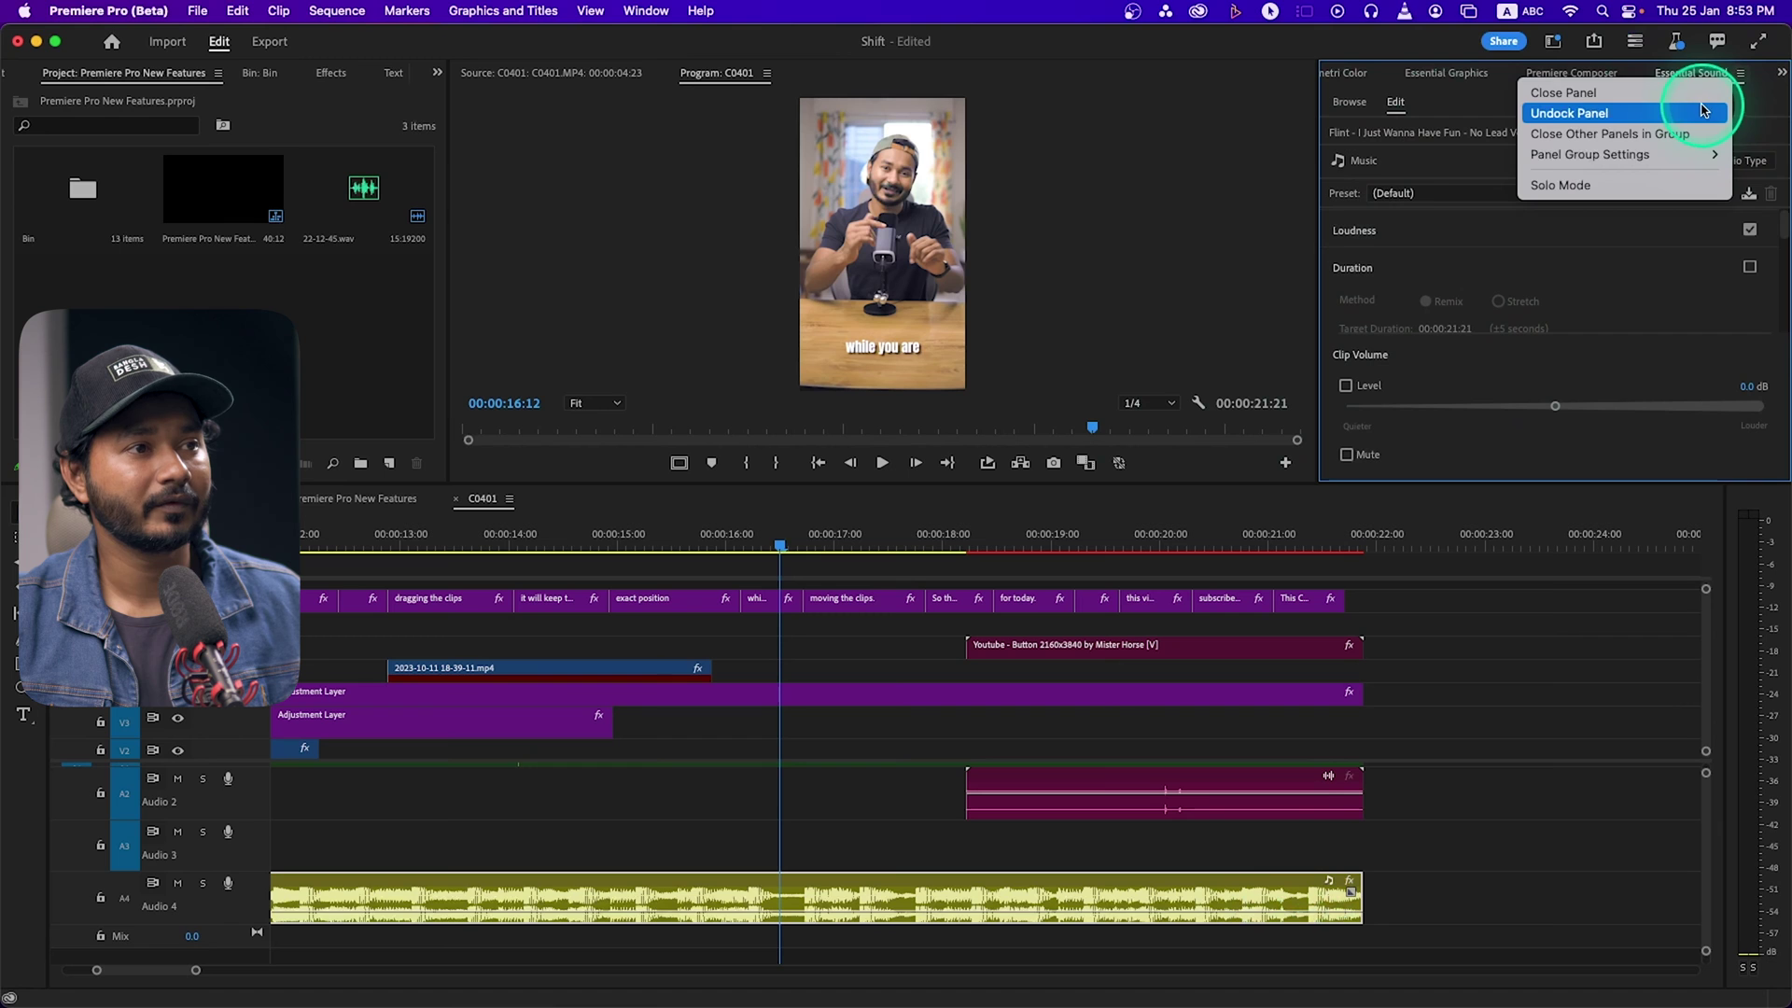
left_click(1705, 94)
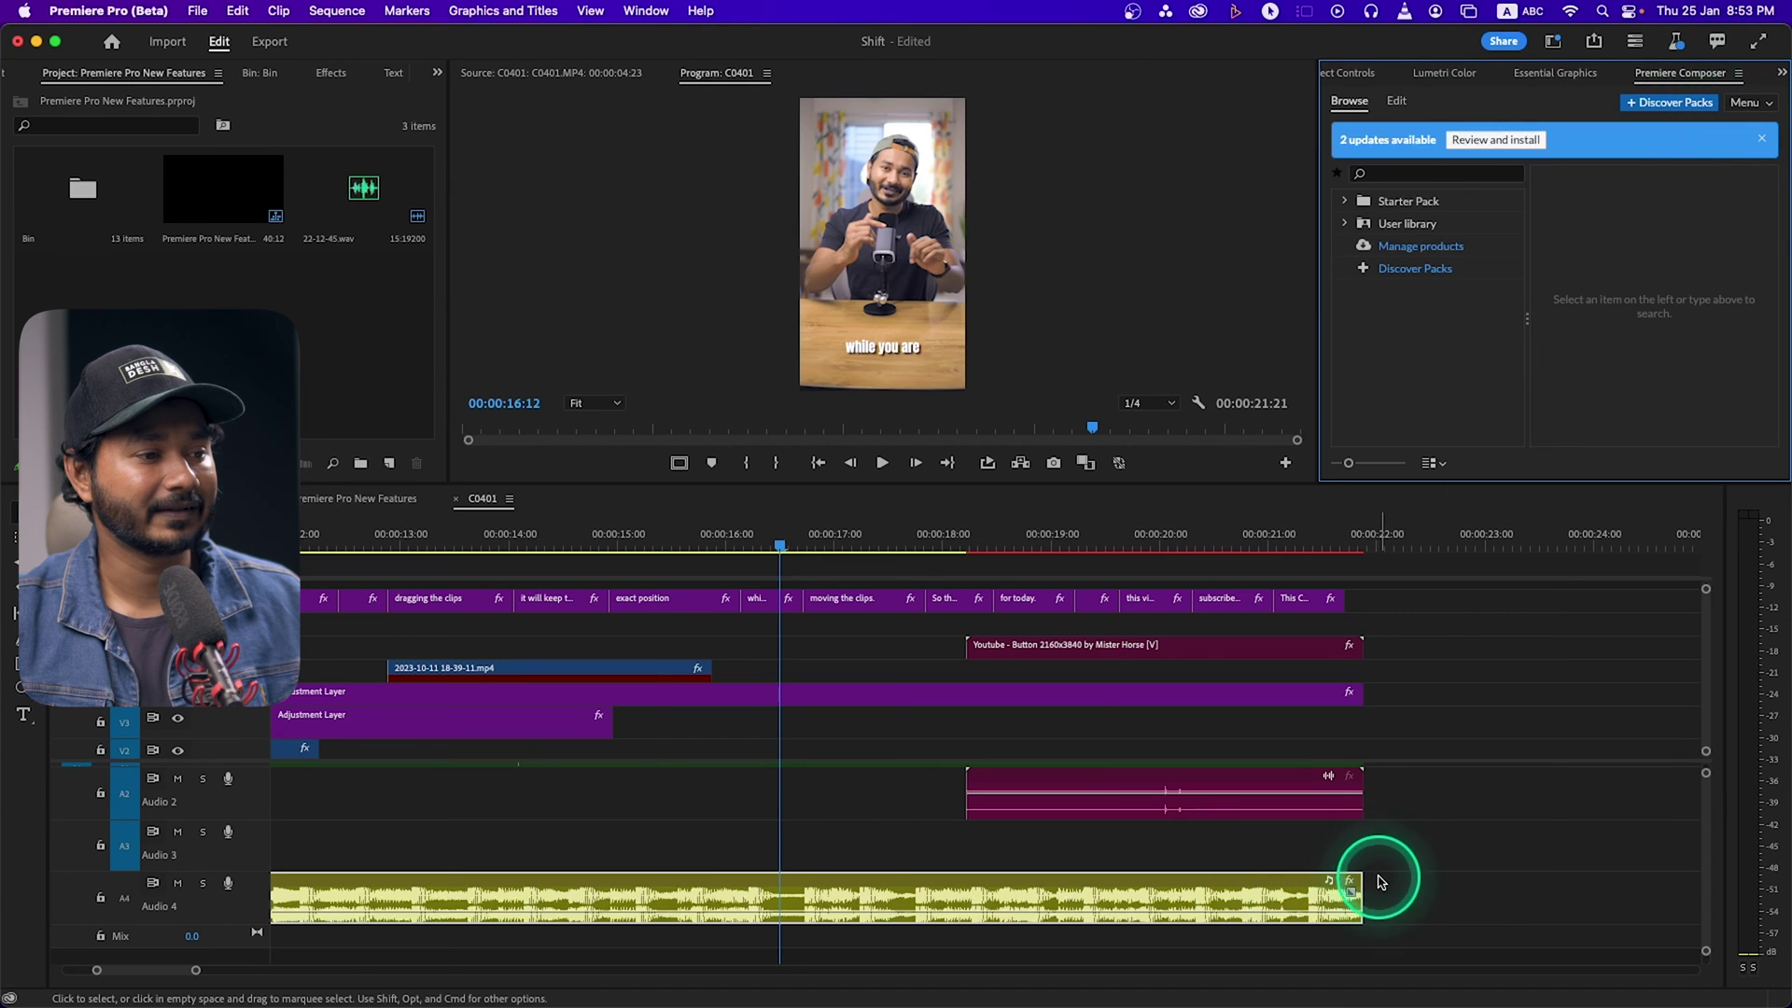
left_click(1350, 891)
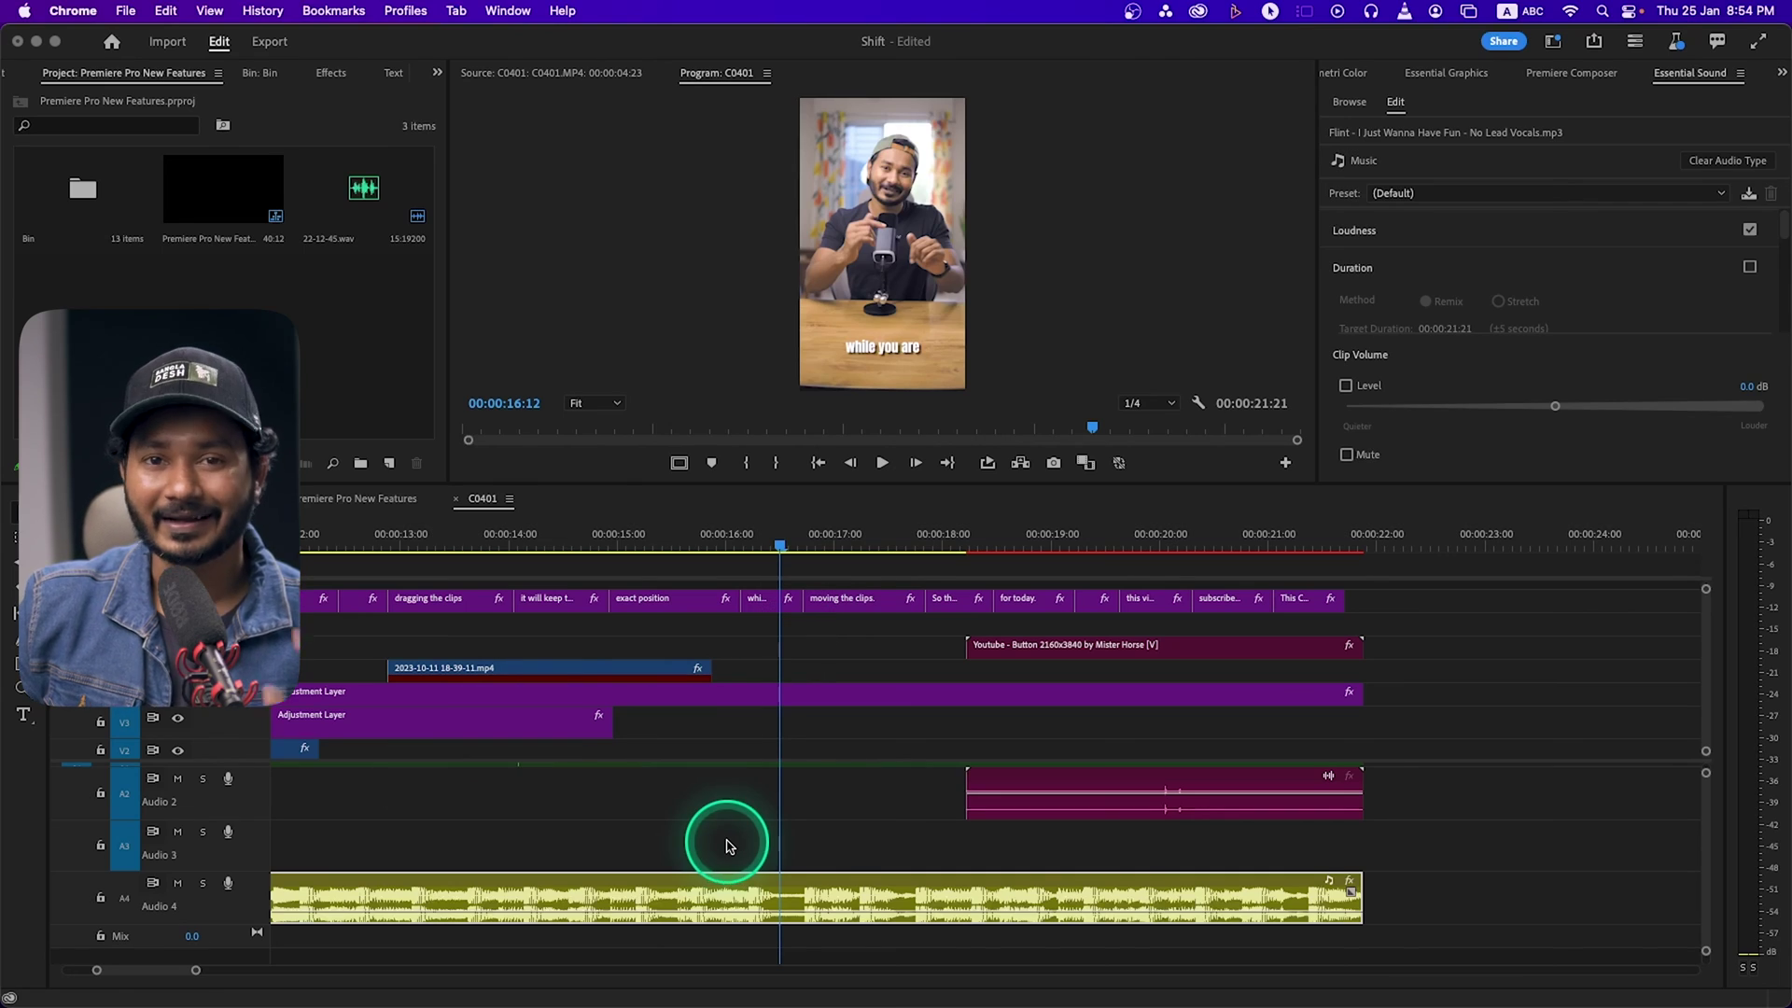
Step: Collapse the Audio 1 and Audio 2 tracks to thin lanes, keeping Audio 4 tall
left_click(625, 896)
scroll(631, 901, "up", 5)
scroll(630, 901, "down", 5)
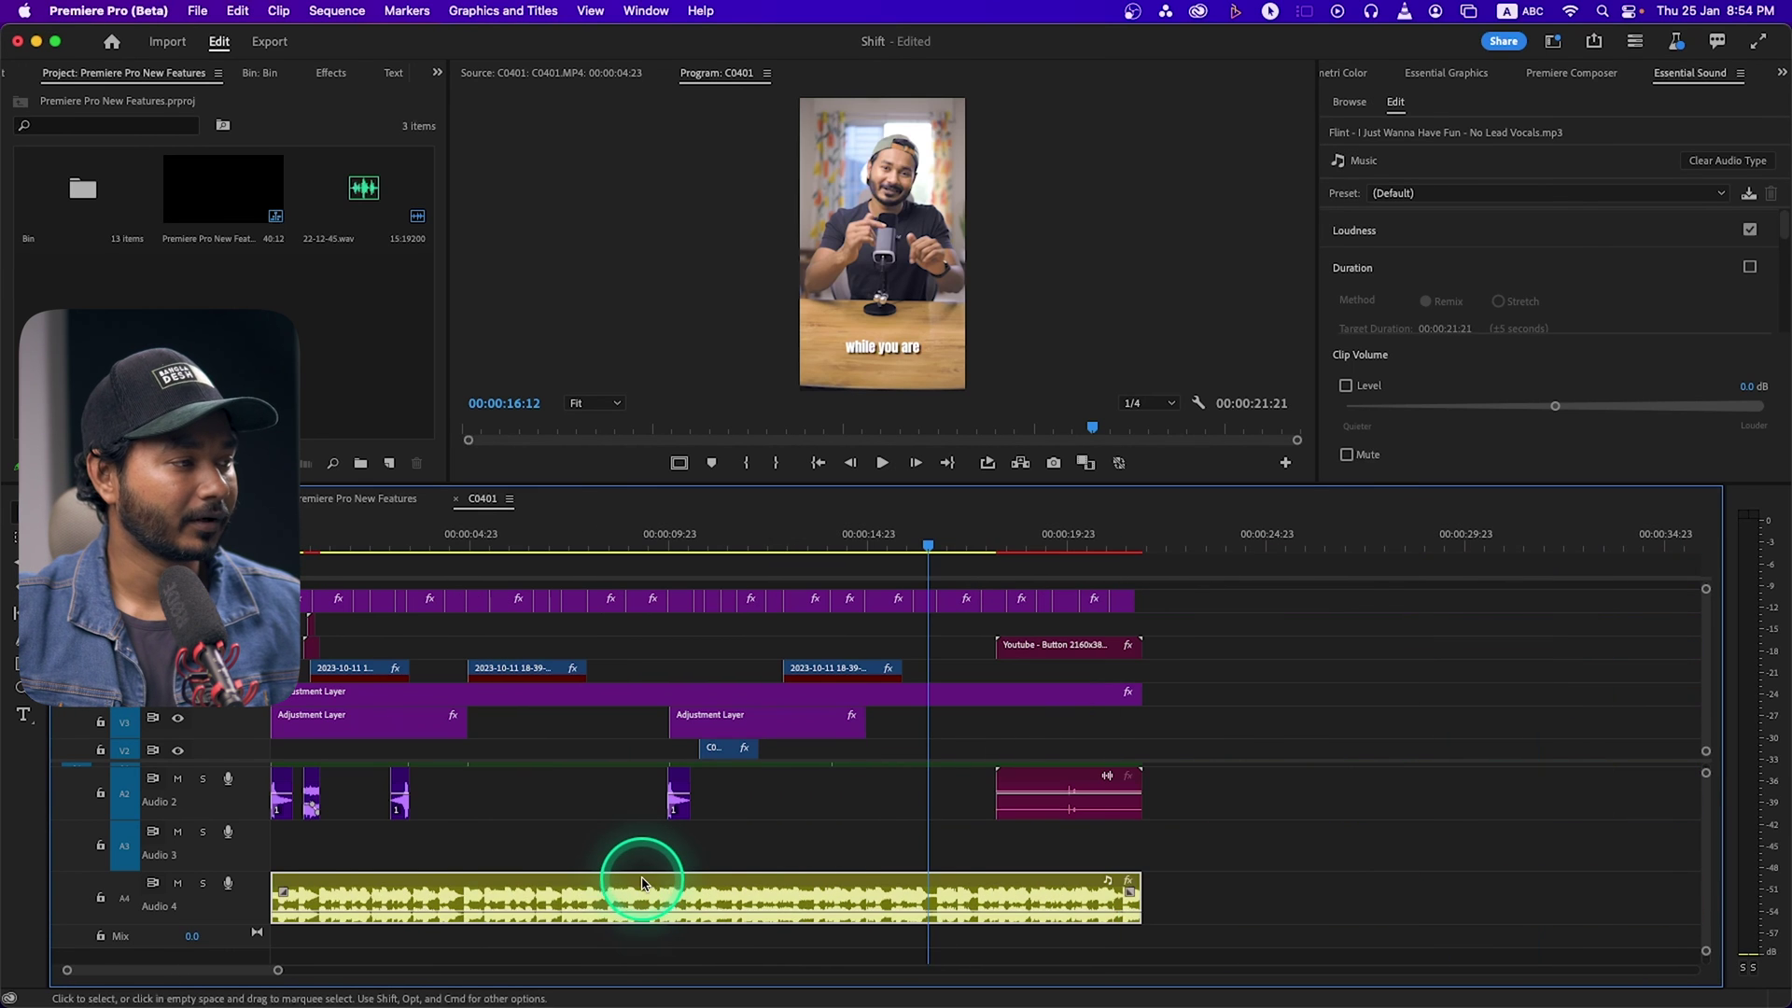
scroll(467, 810, "up", 2)
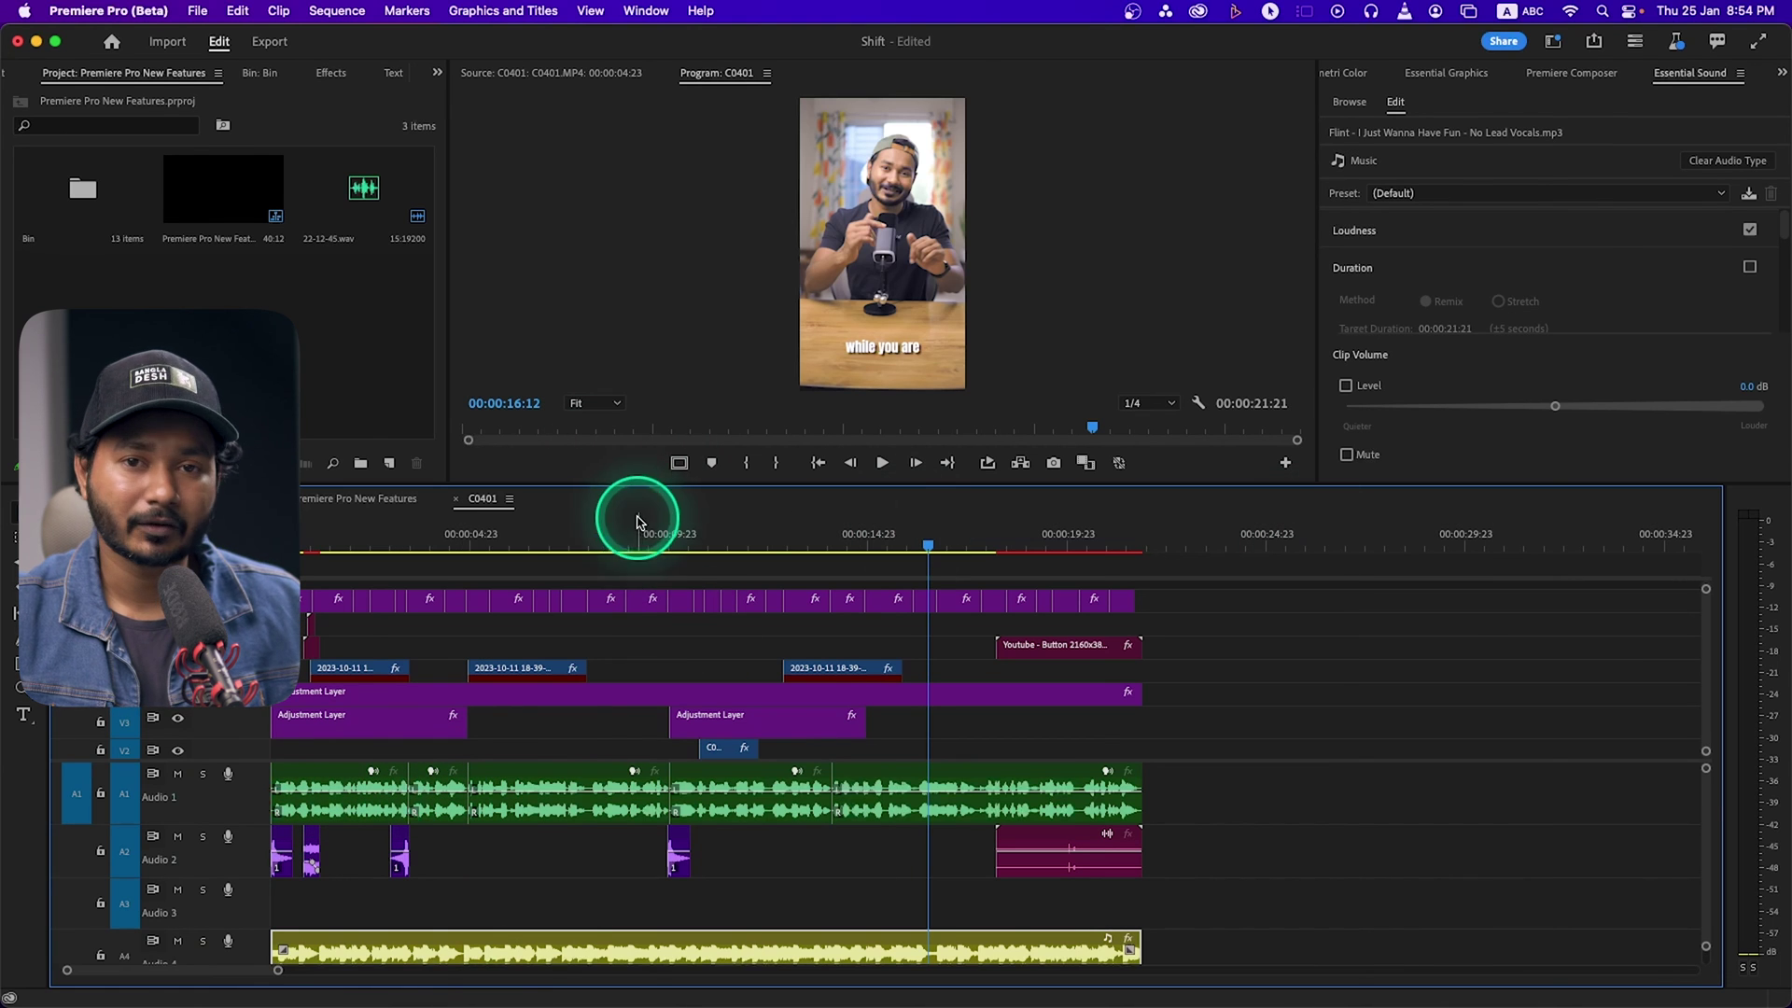
double_click(236, 800)
double_click(246, 824)
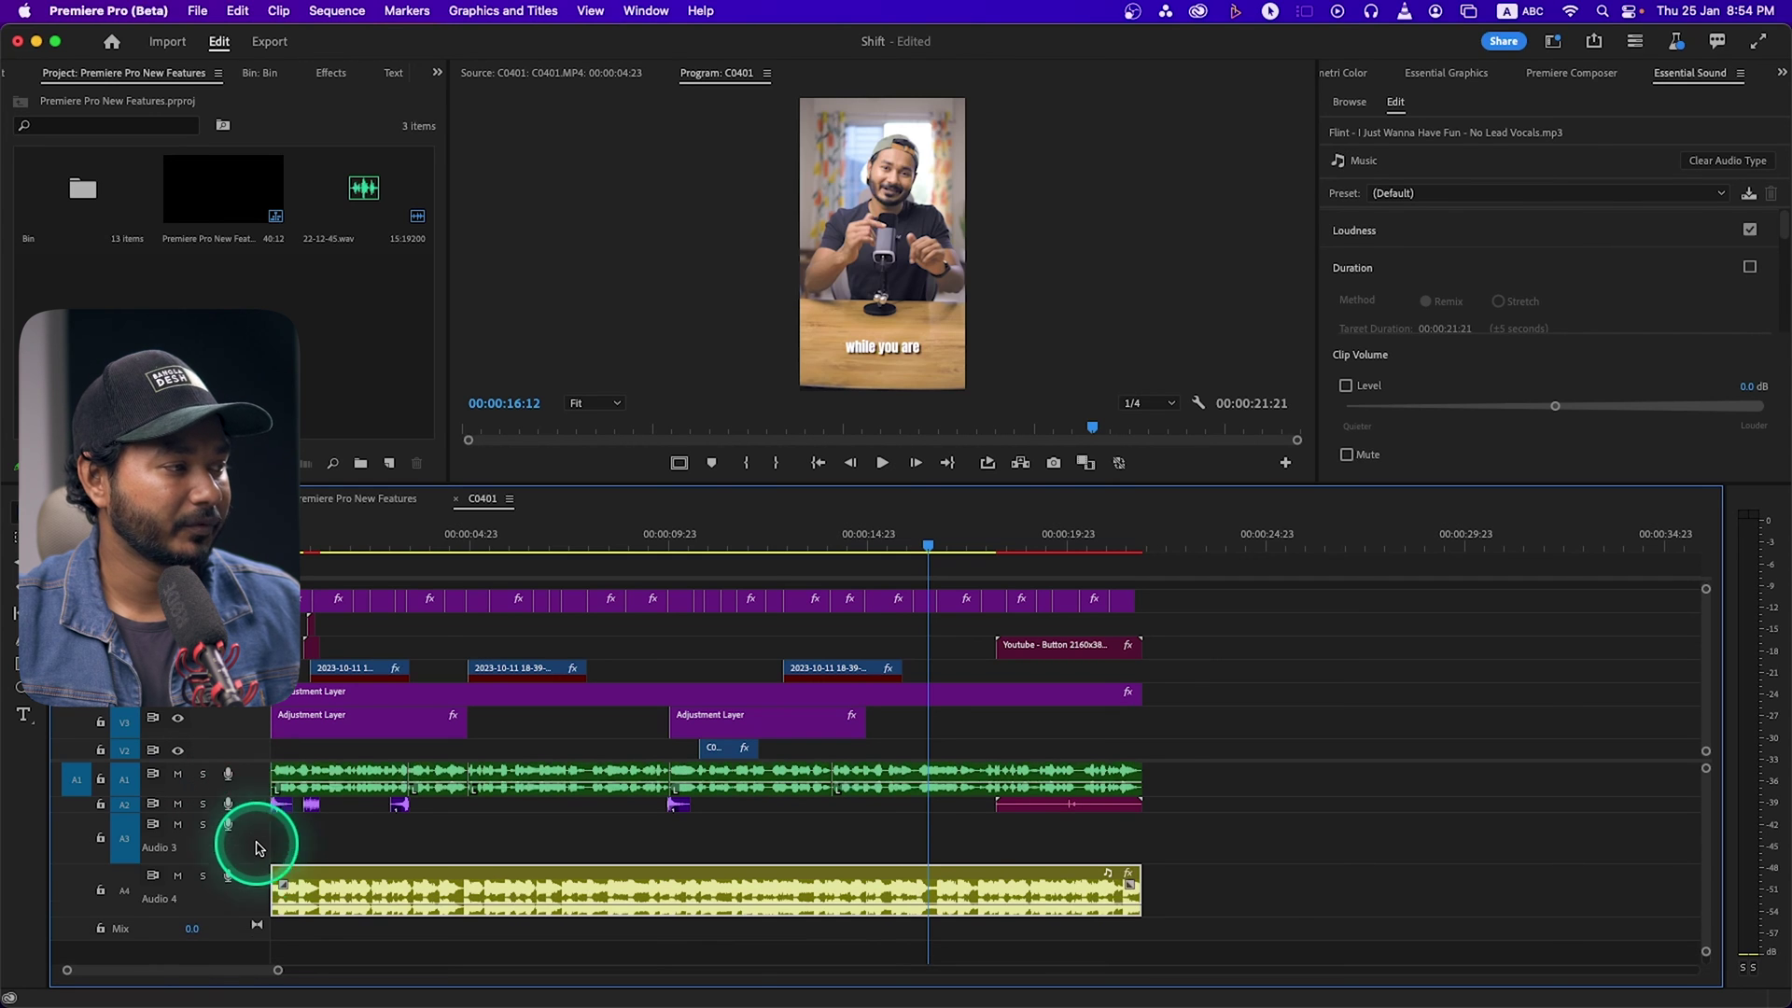
double_click(259, 888)
double_click(260, 887)
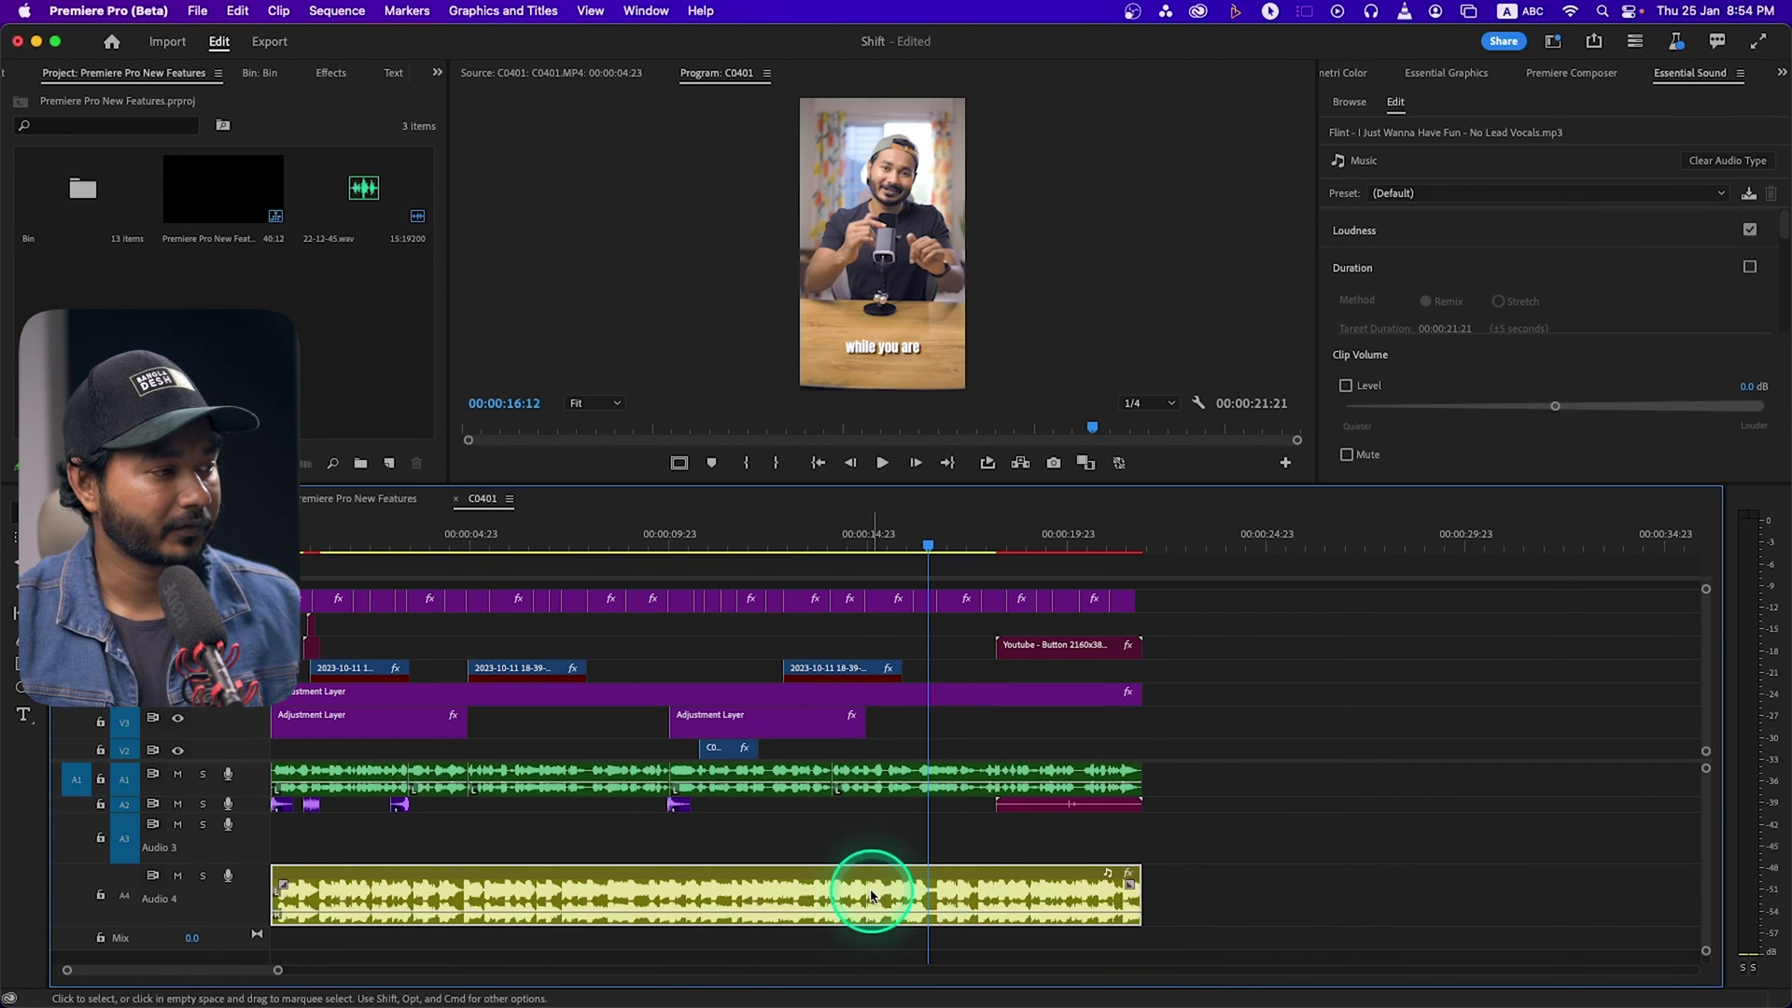
Step: Deselect the music clip and zoom the timeline in around the playhead at 16:12
scroll(241, 892, "down", 1)
scroll(241, 891, "down", 3)
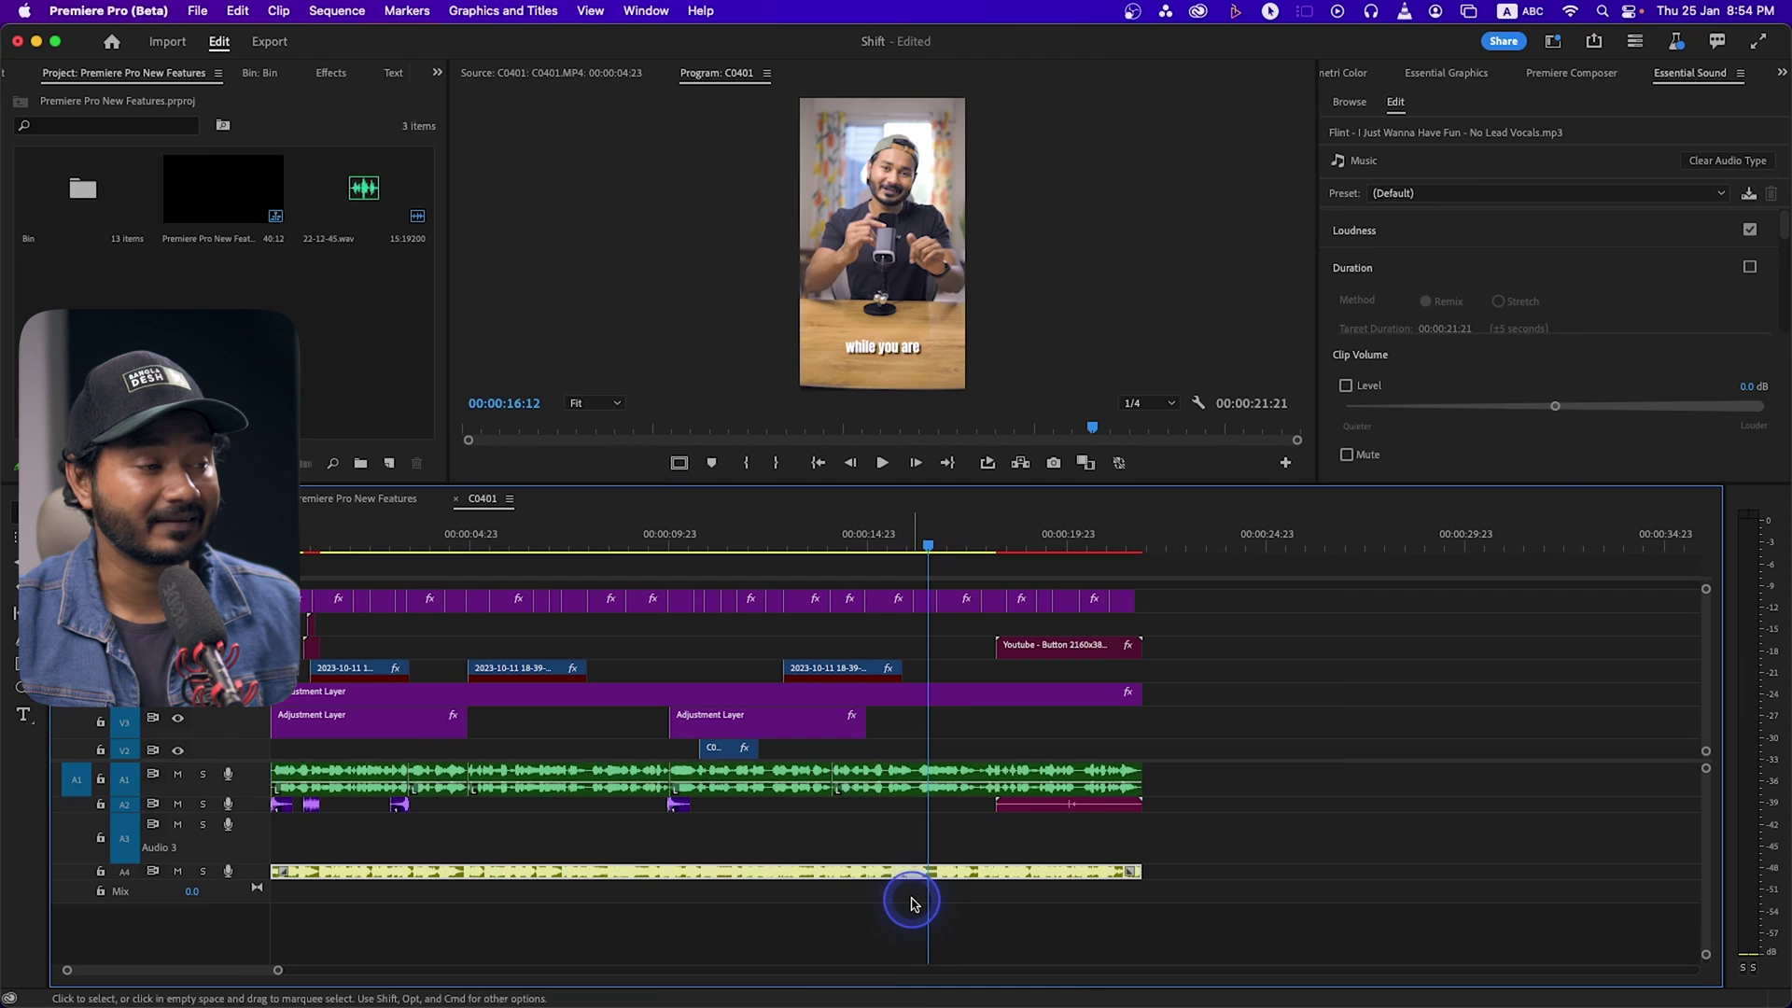
left_click(877, 924)
key("equal")
key("equal")
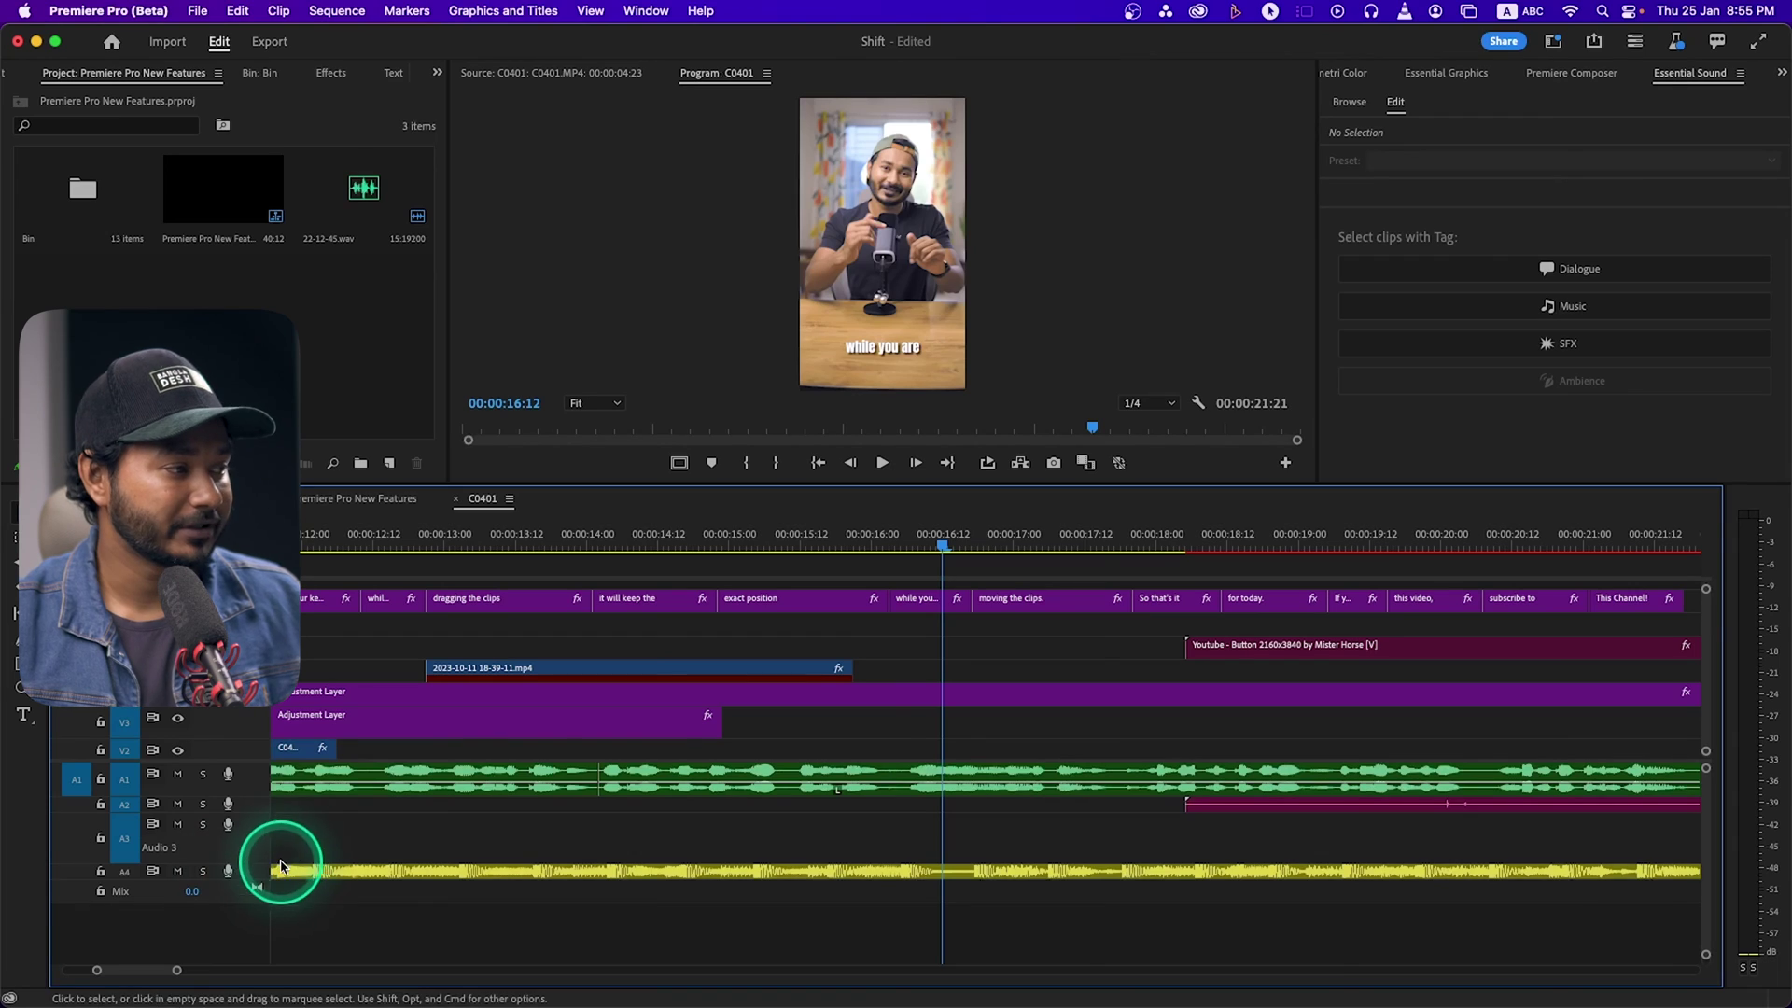
double_click(244, 872)
key("minus")
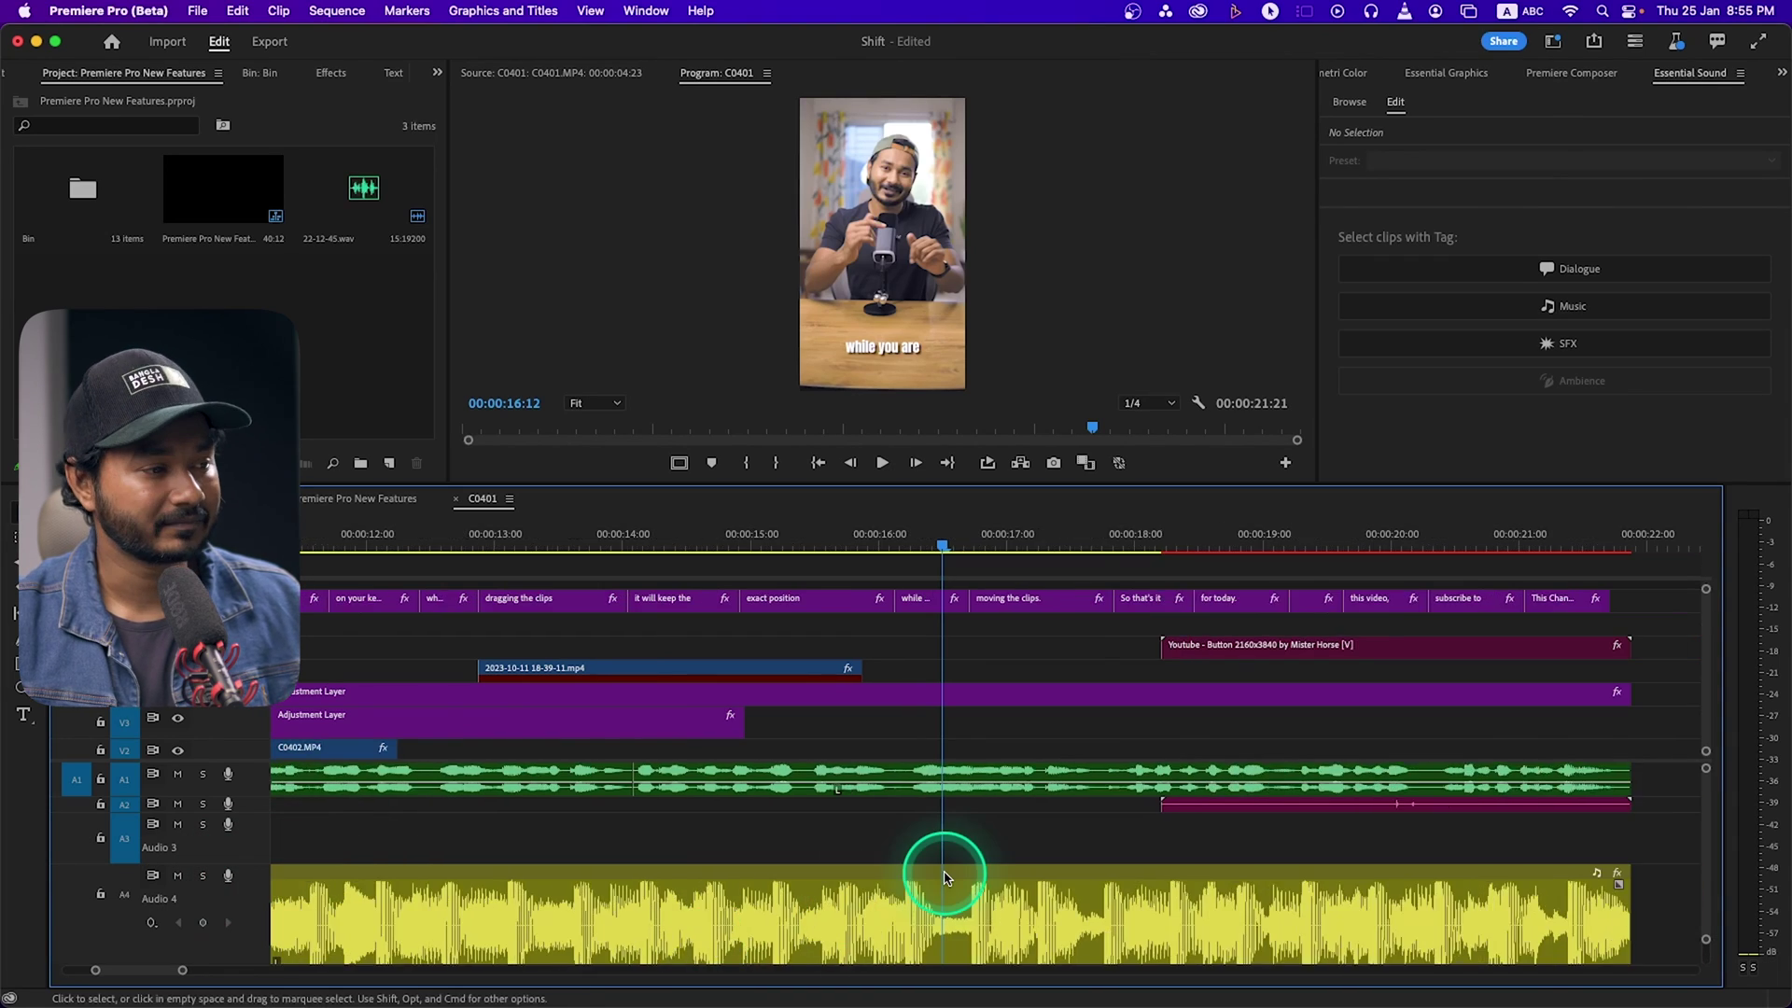
key("minus")
key("minus")
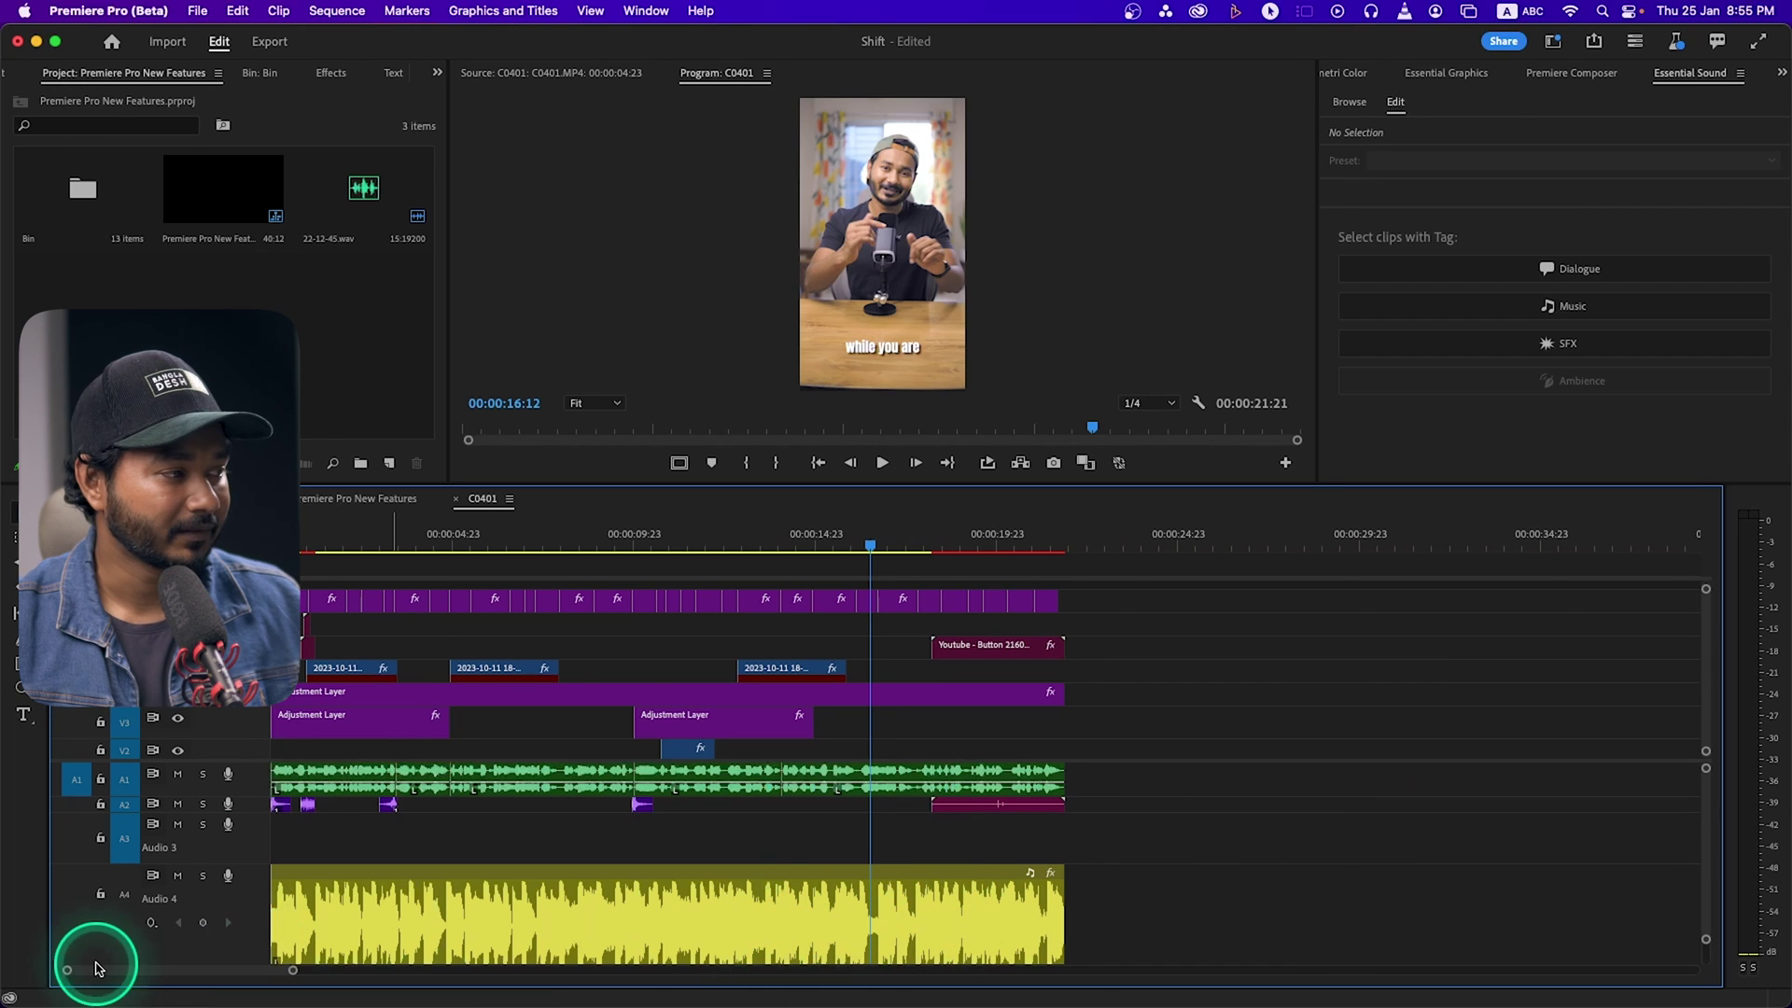
double_click(245, 903)
double_click(249, 904)
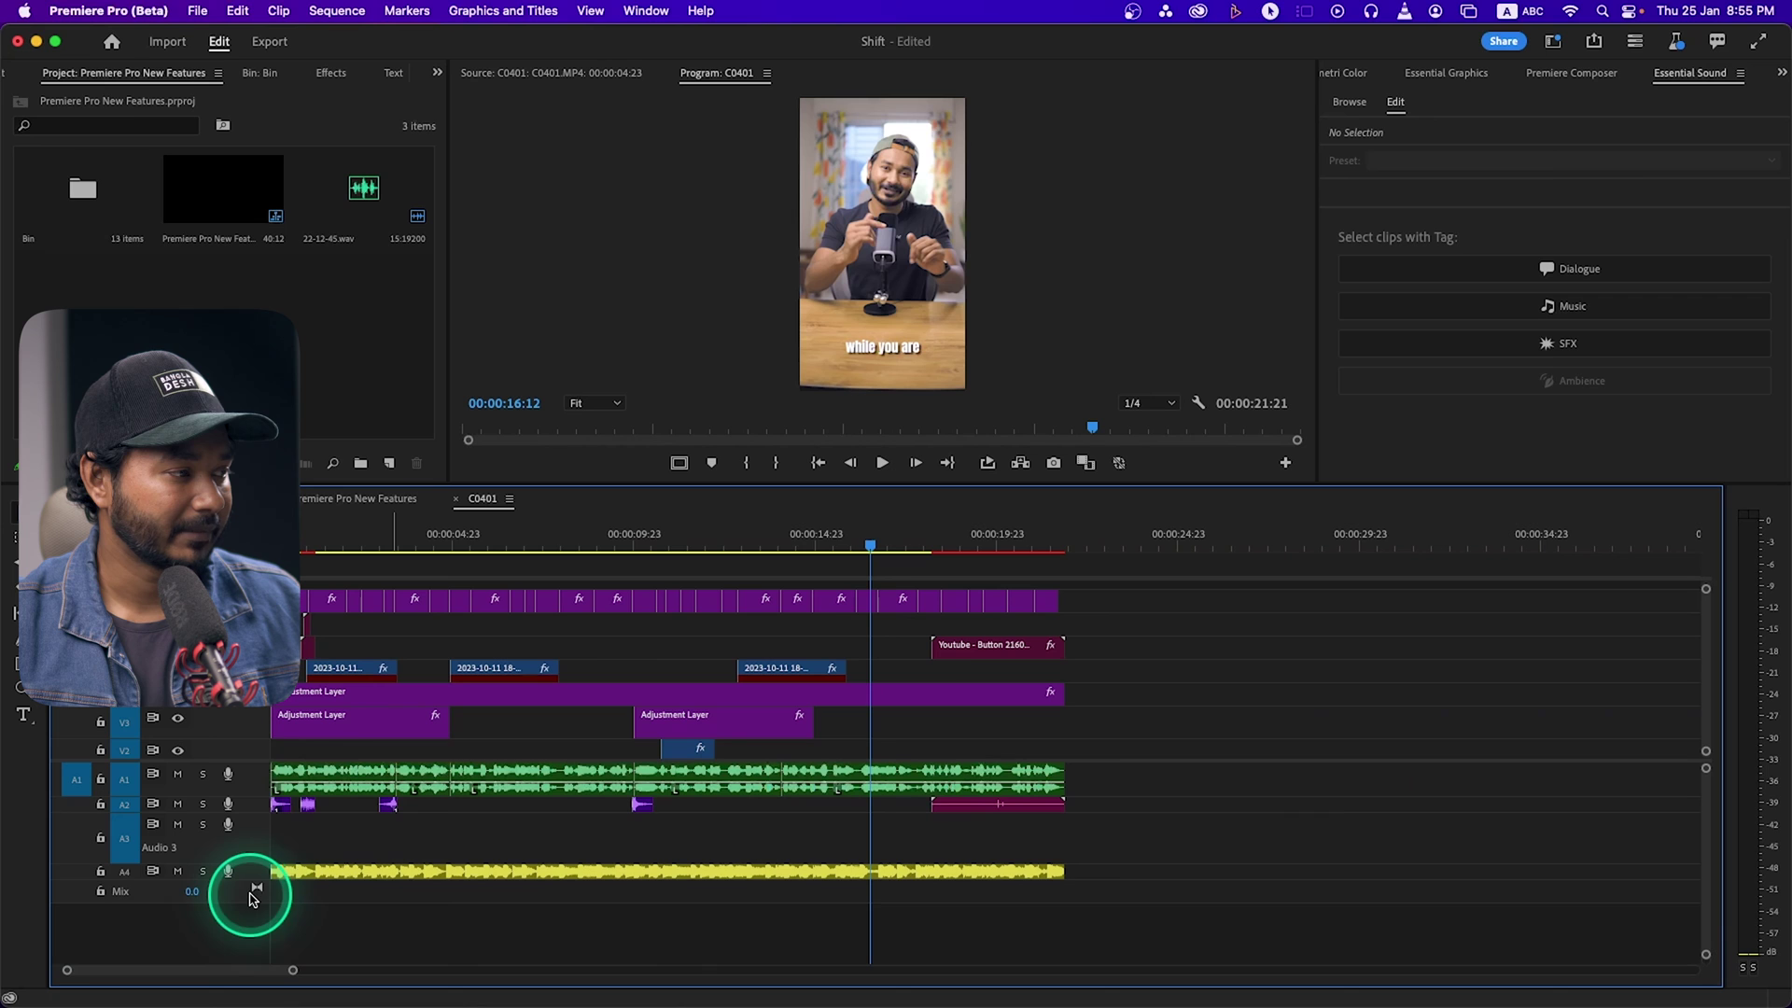
key("equal")
key("equal")
key("equal")
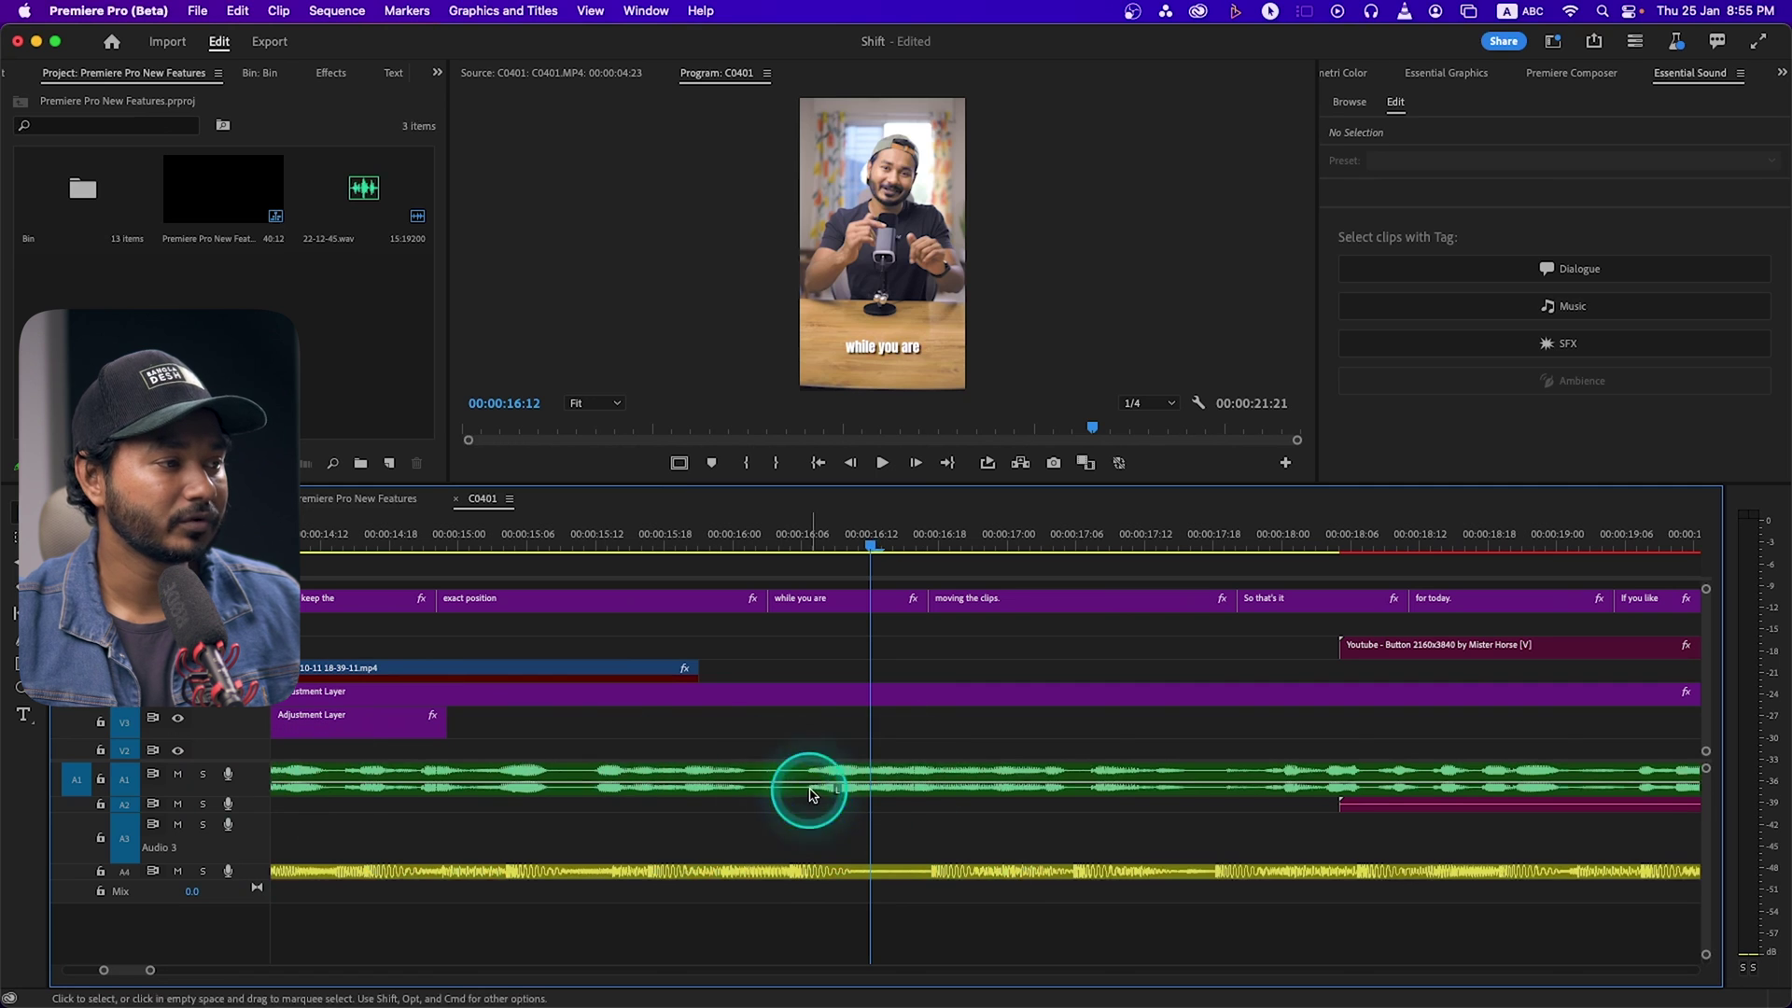
Step: Leave Audio 1 as a thin row and Audio 4 expanded with a large waveform
double_click(244, 787)
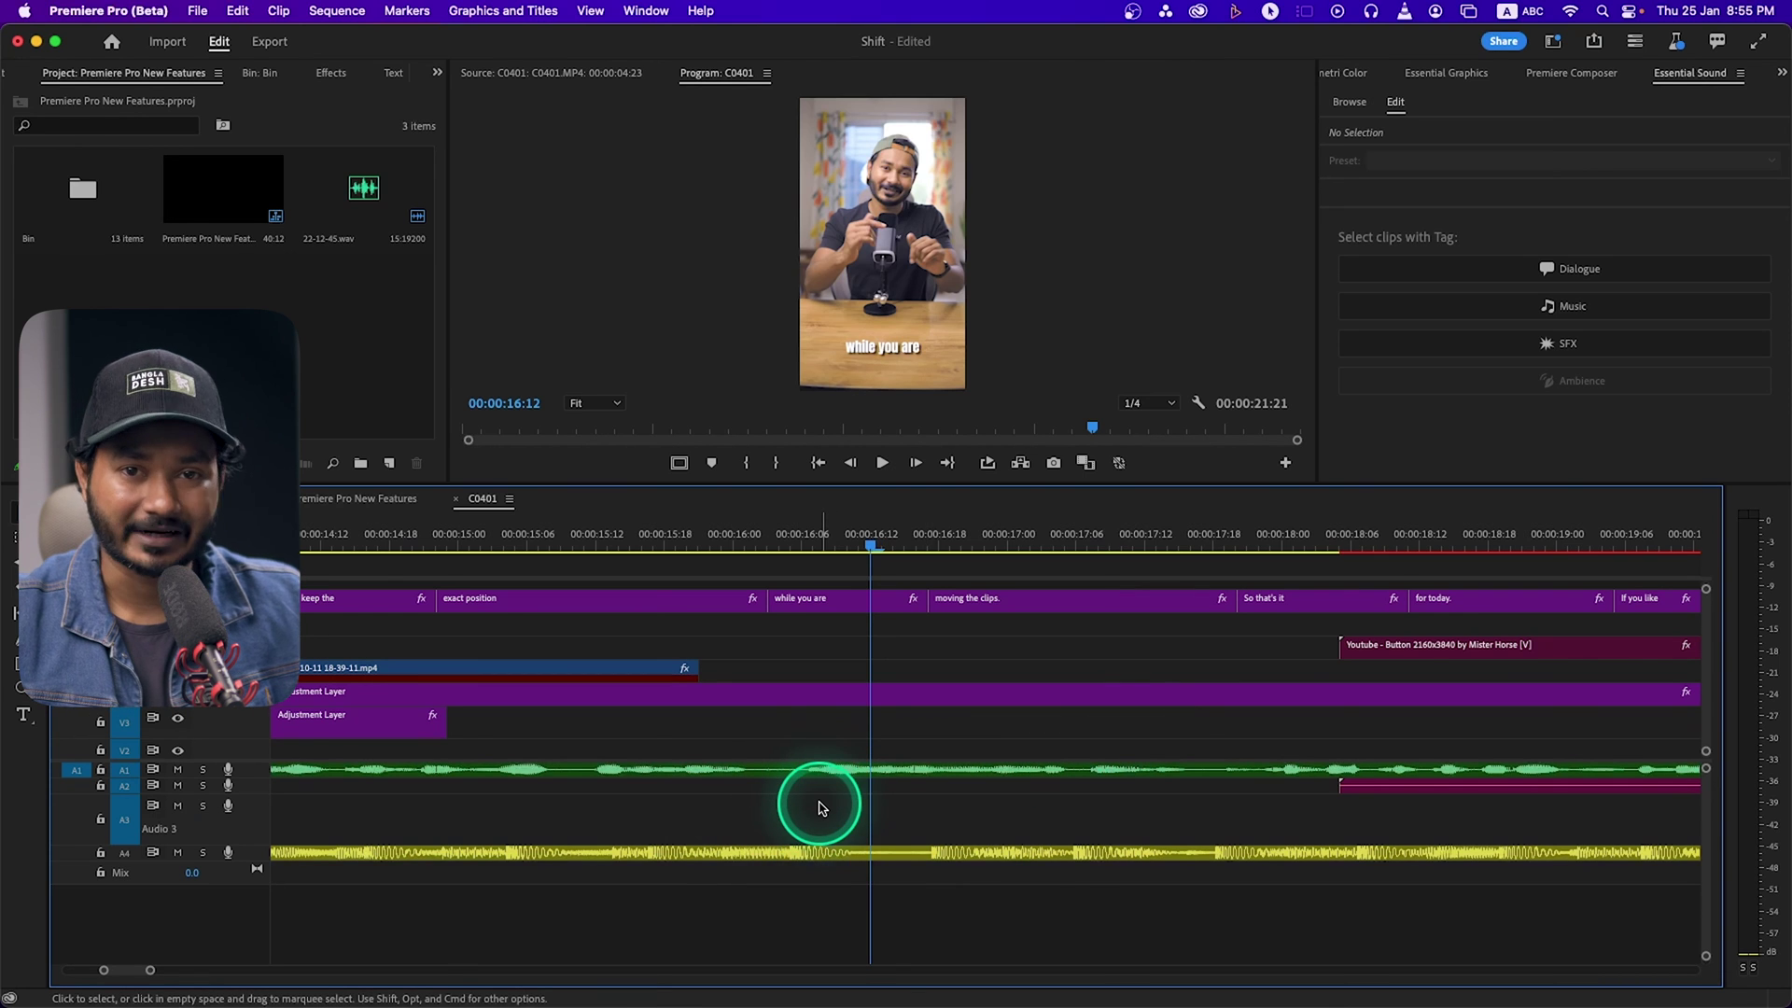
double_click(259, 778)
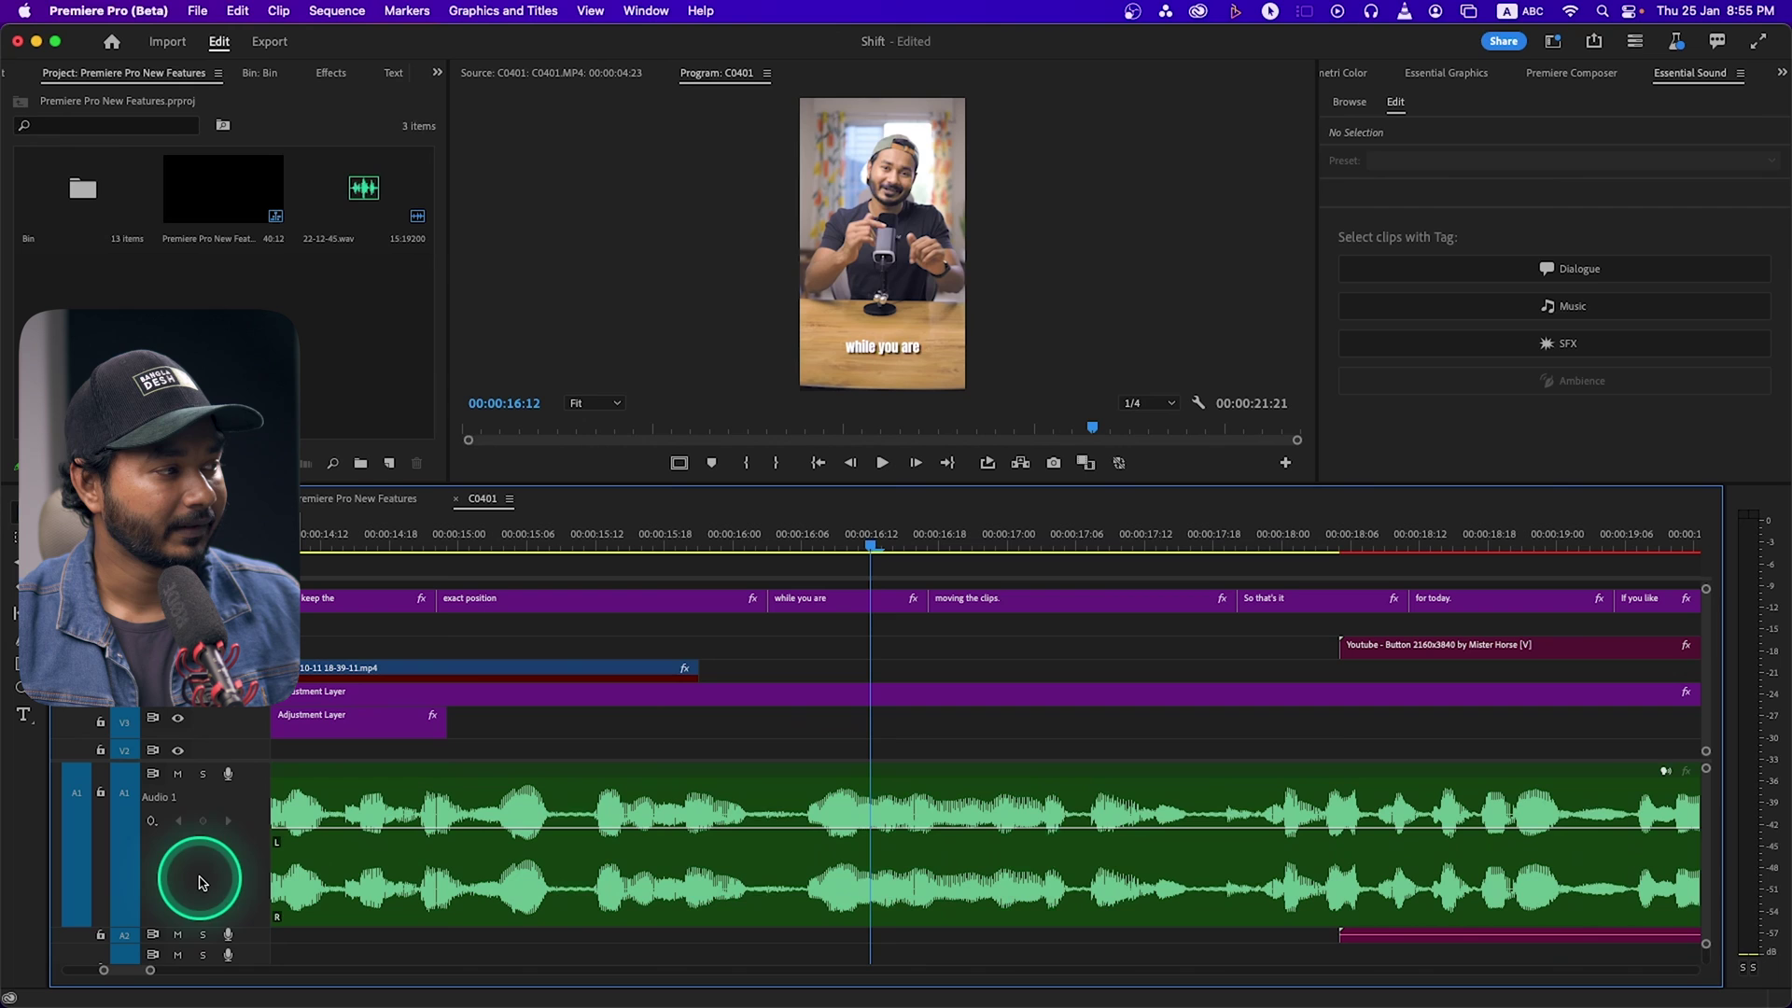
double_click(243, 839)
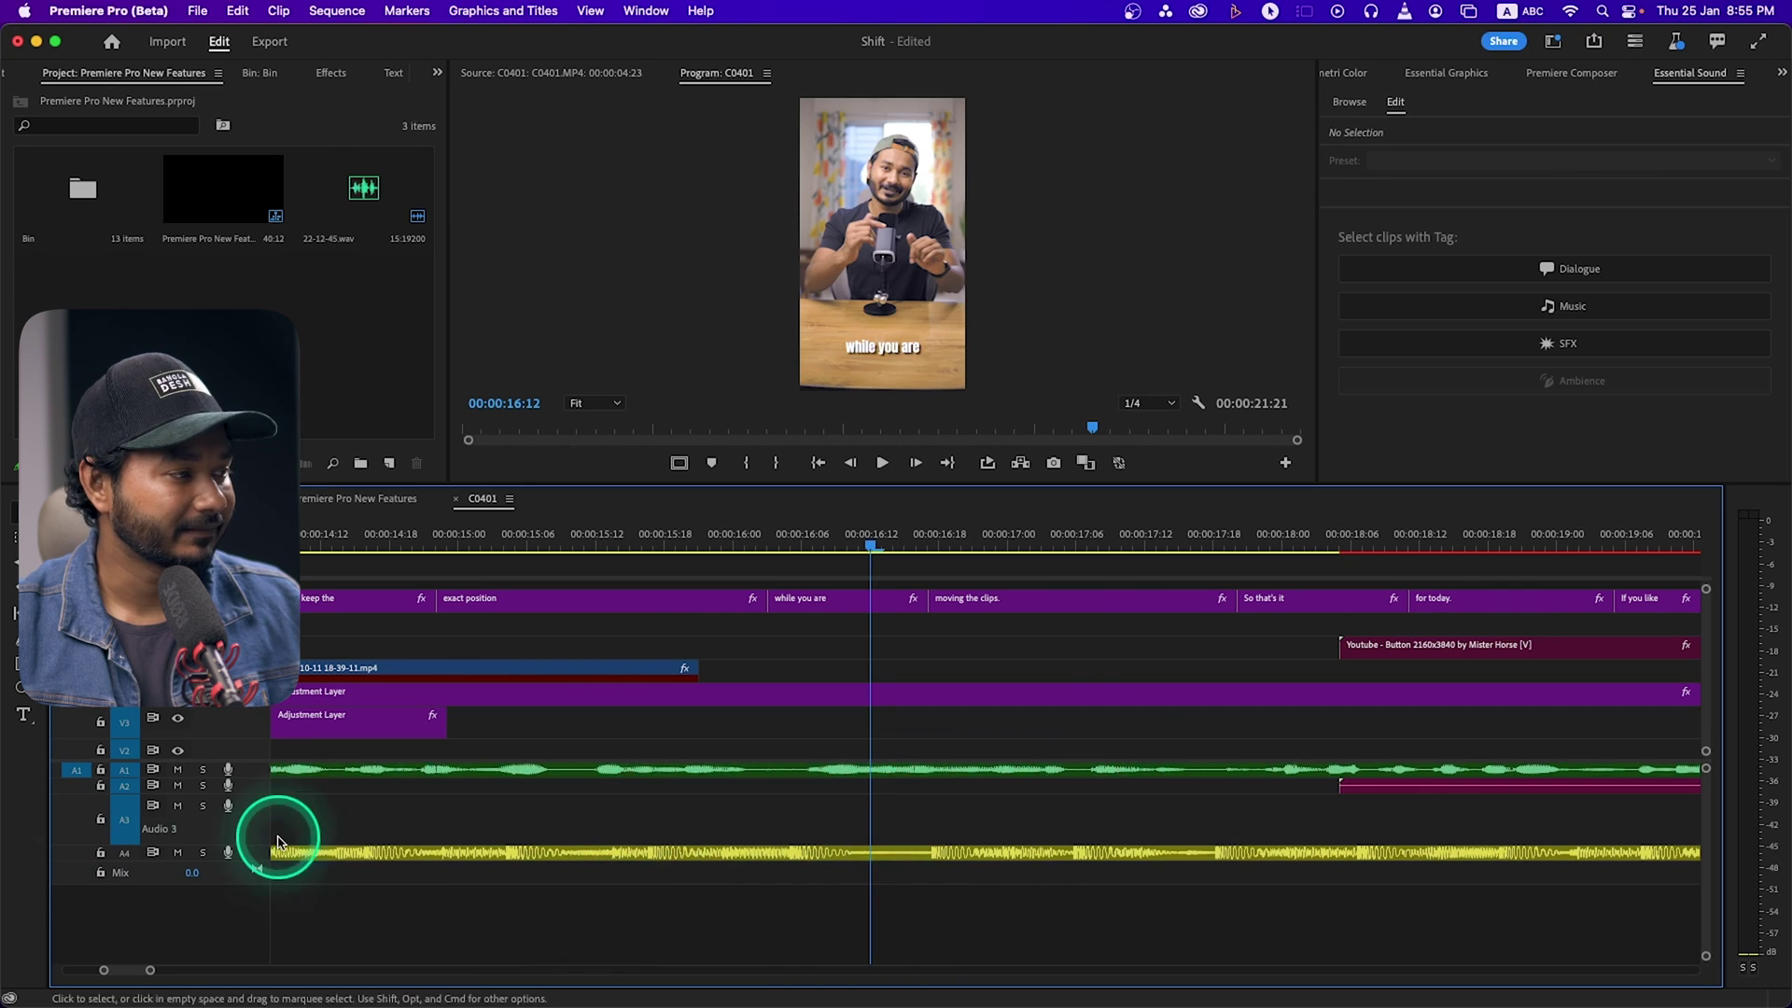
double_click(248, 852)
double_click(252, 859)
double_click(252, 861)
double_click(253, 860)
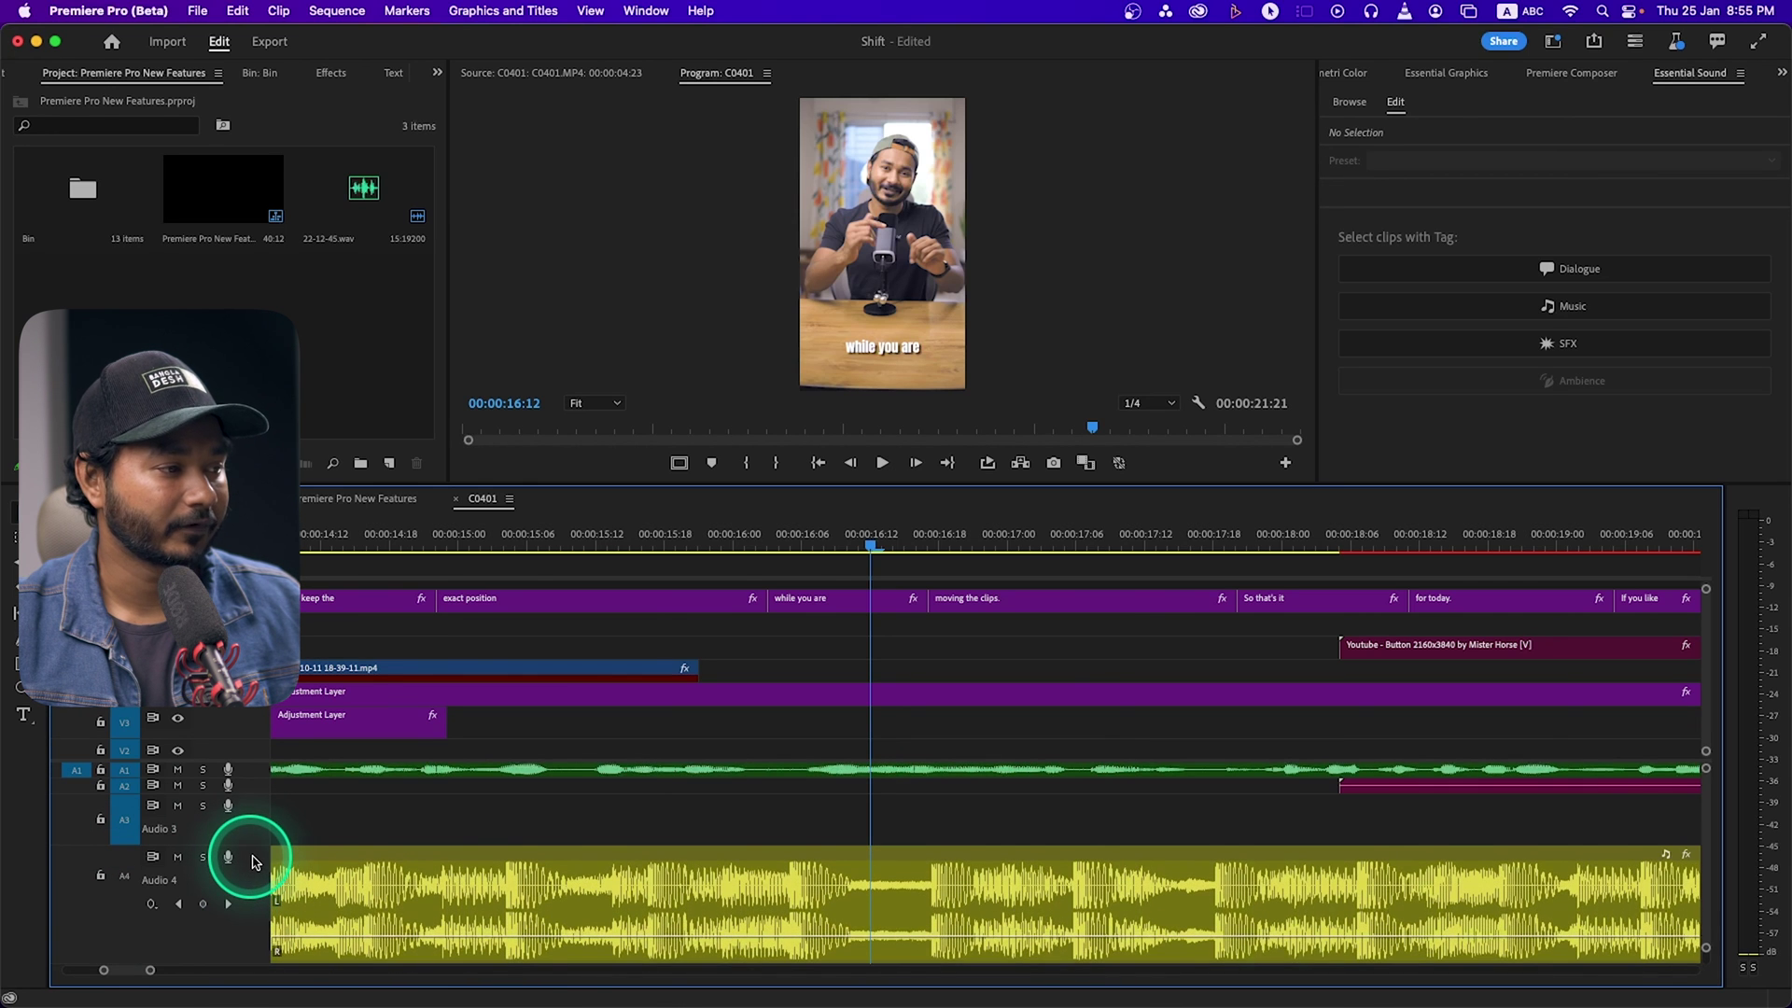
Step: Change the Flint music clip's label on Audio 4 from Yellow to Mango (orange)
right_click(728, 921)
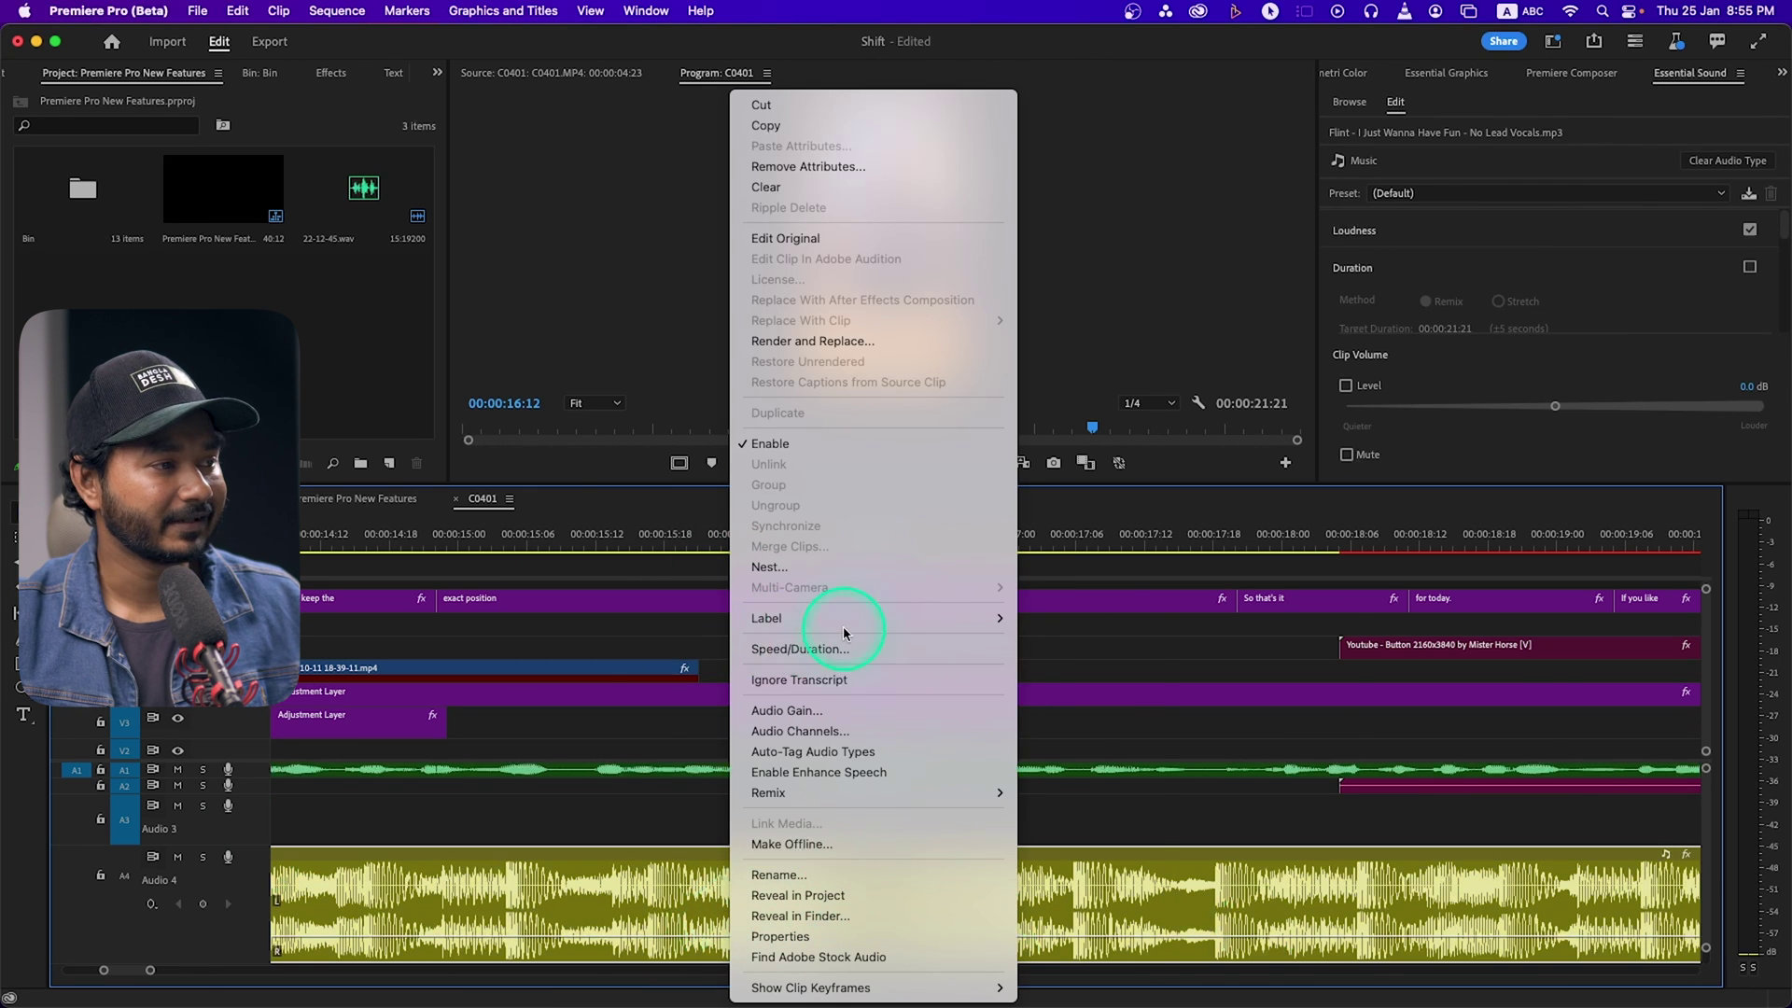
mouse_move(998, 618)
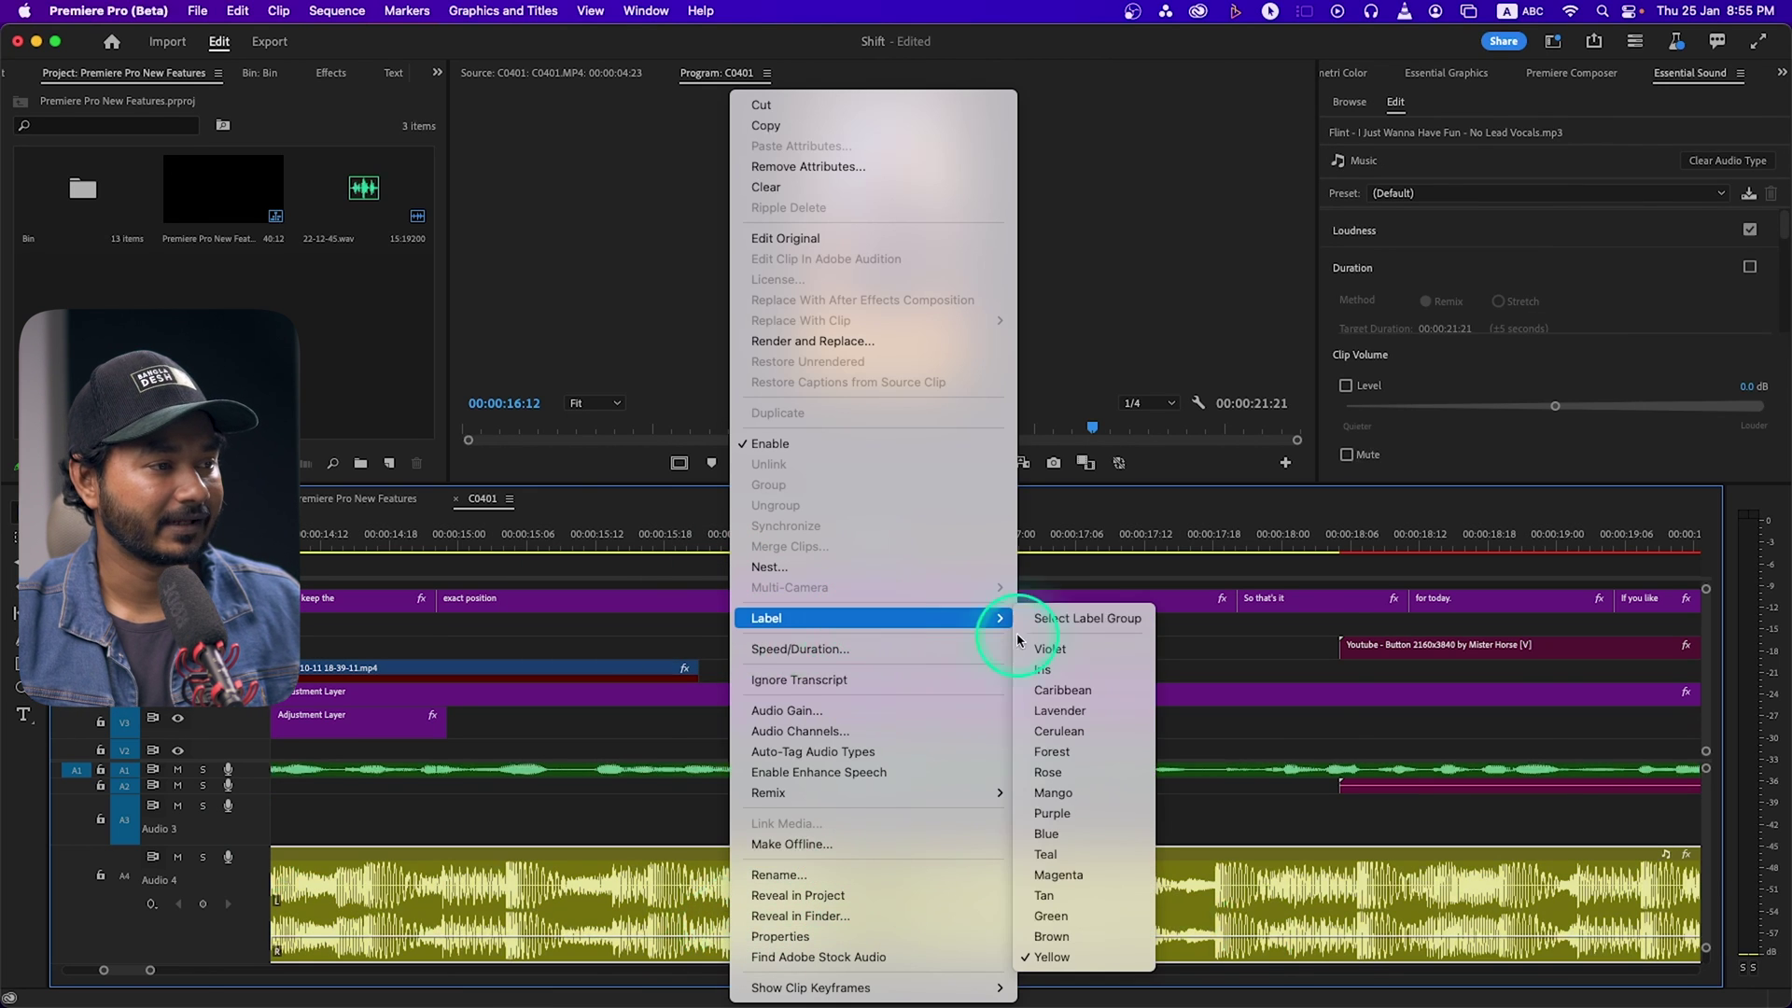
left_click(1087, 789)
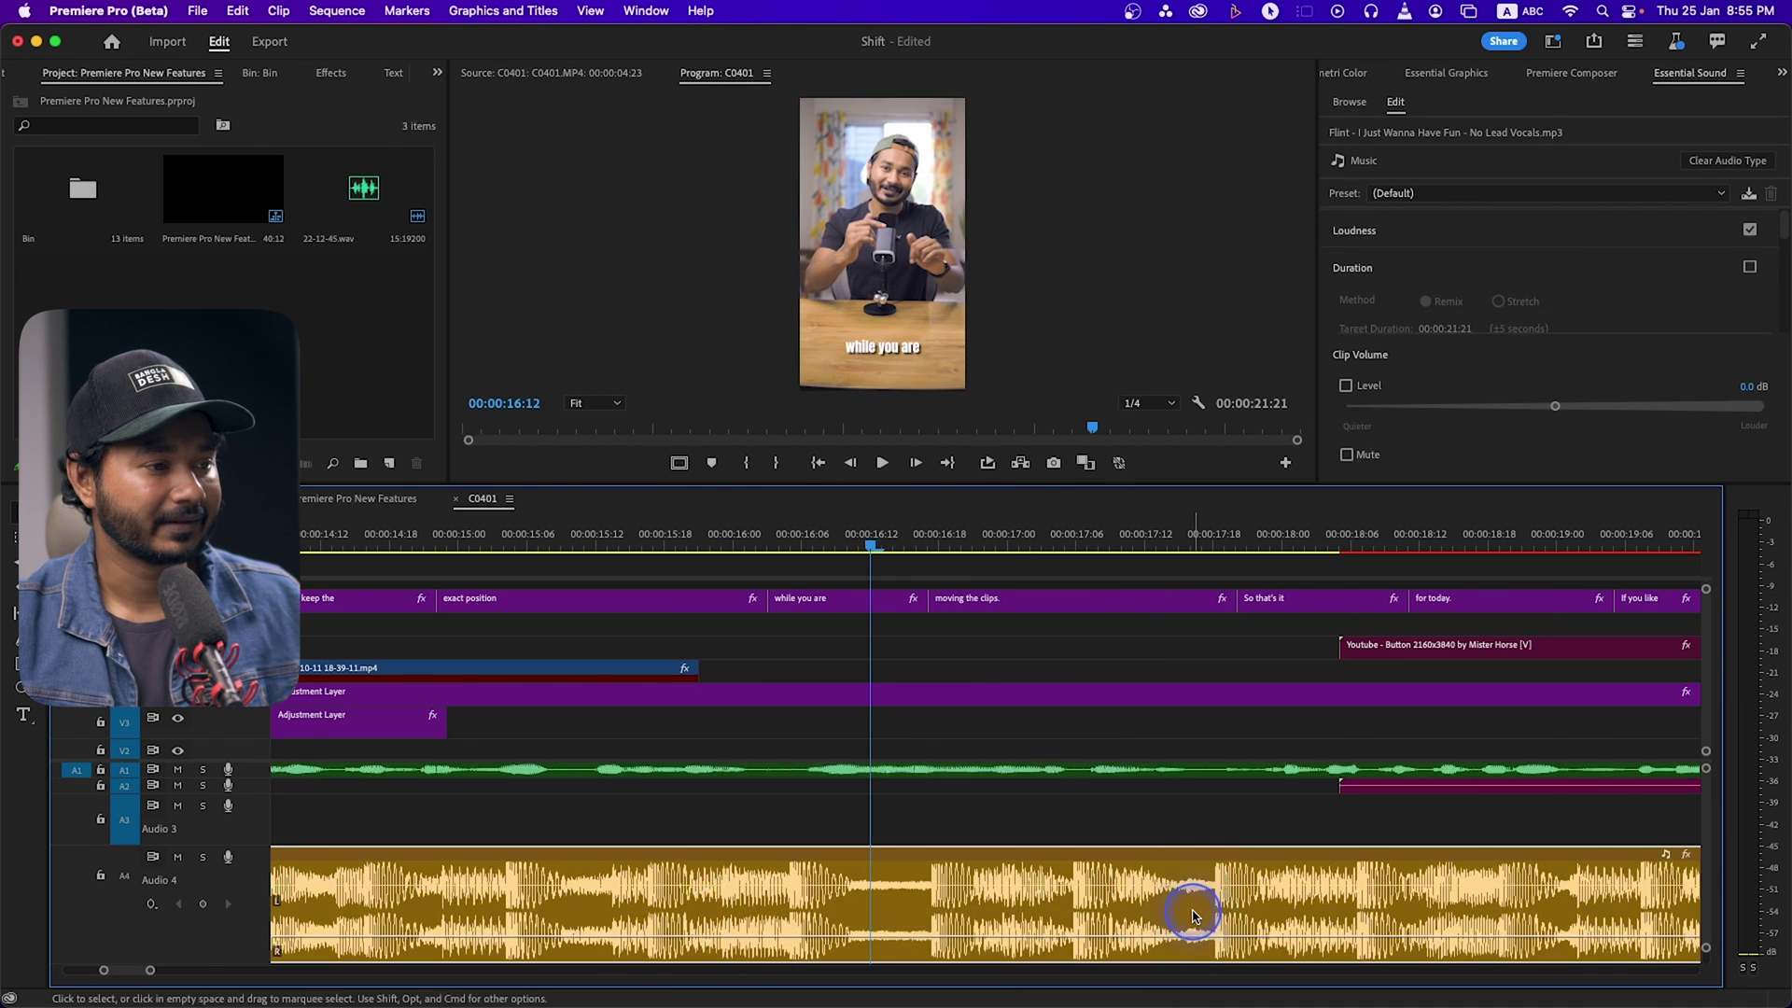